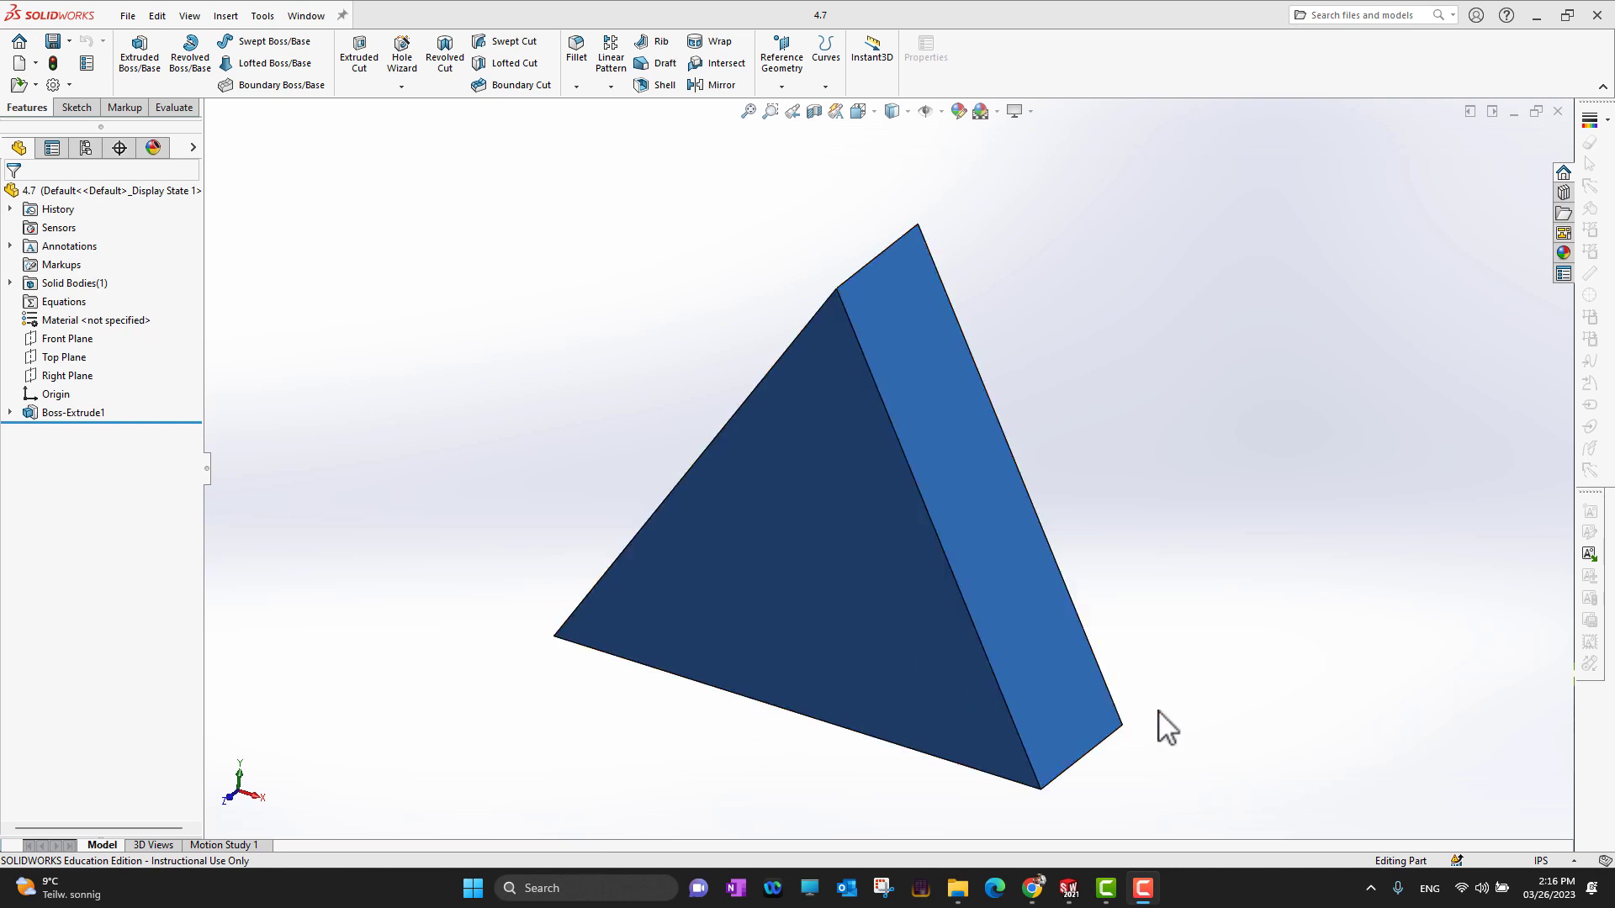
click(864, 593)
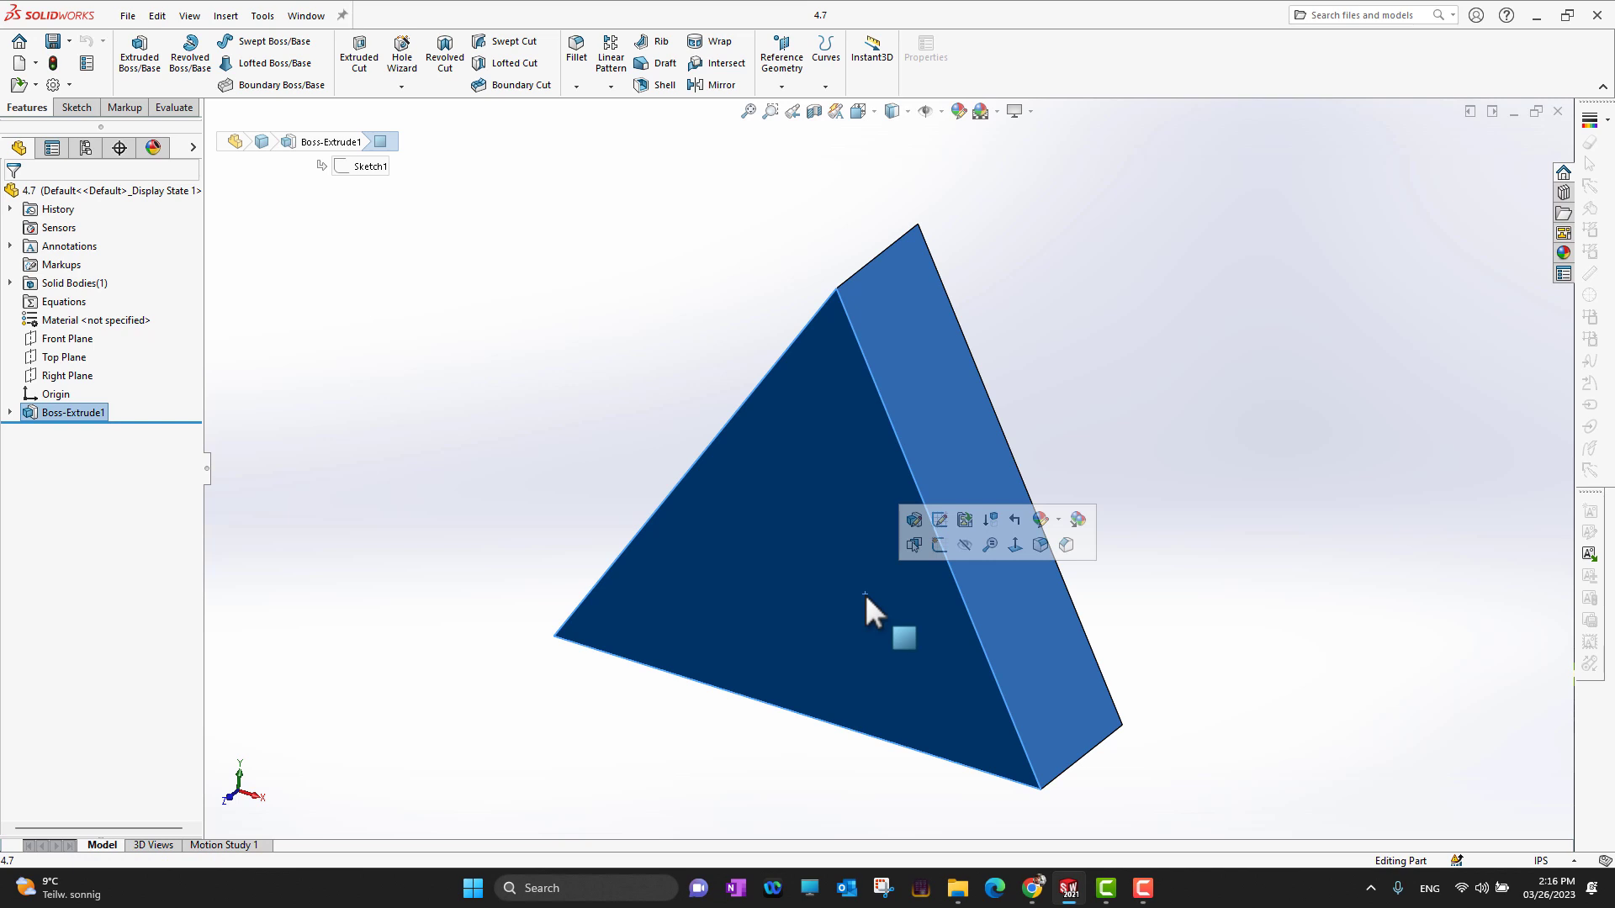
click(940, 544)
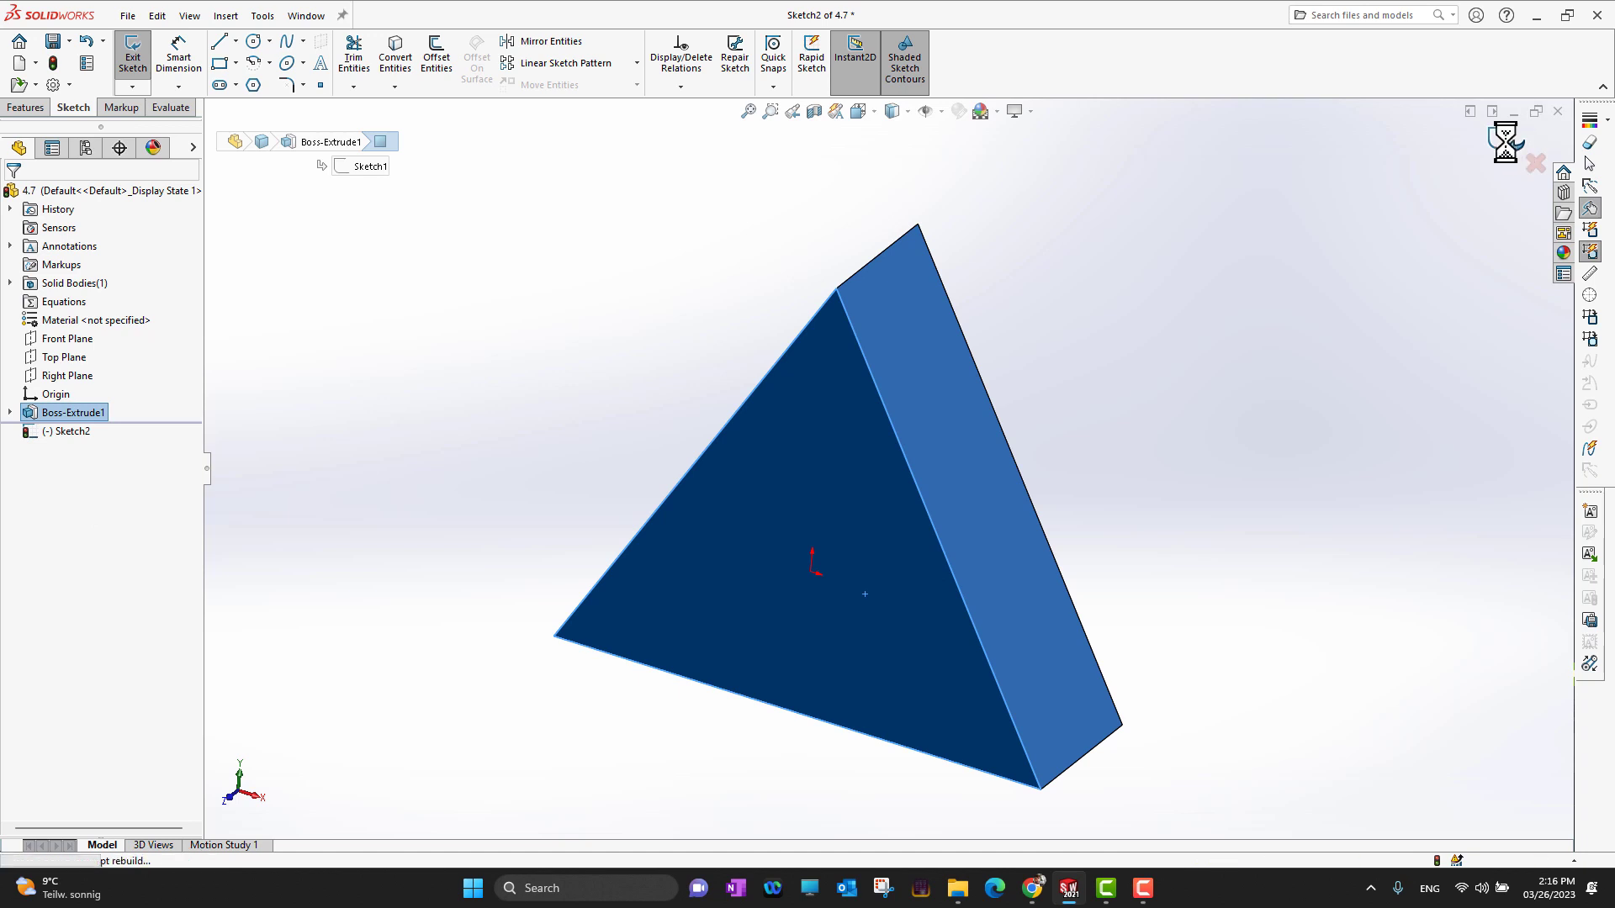
click(1535, 162)
Orient the model to the standard Front view, facing the triangular face.
key(space)
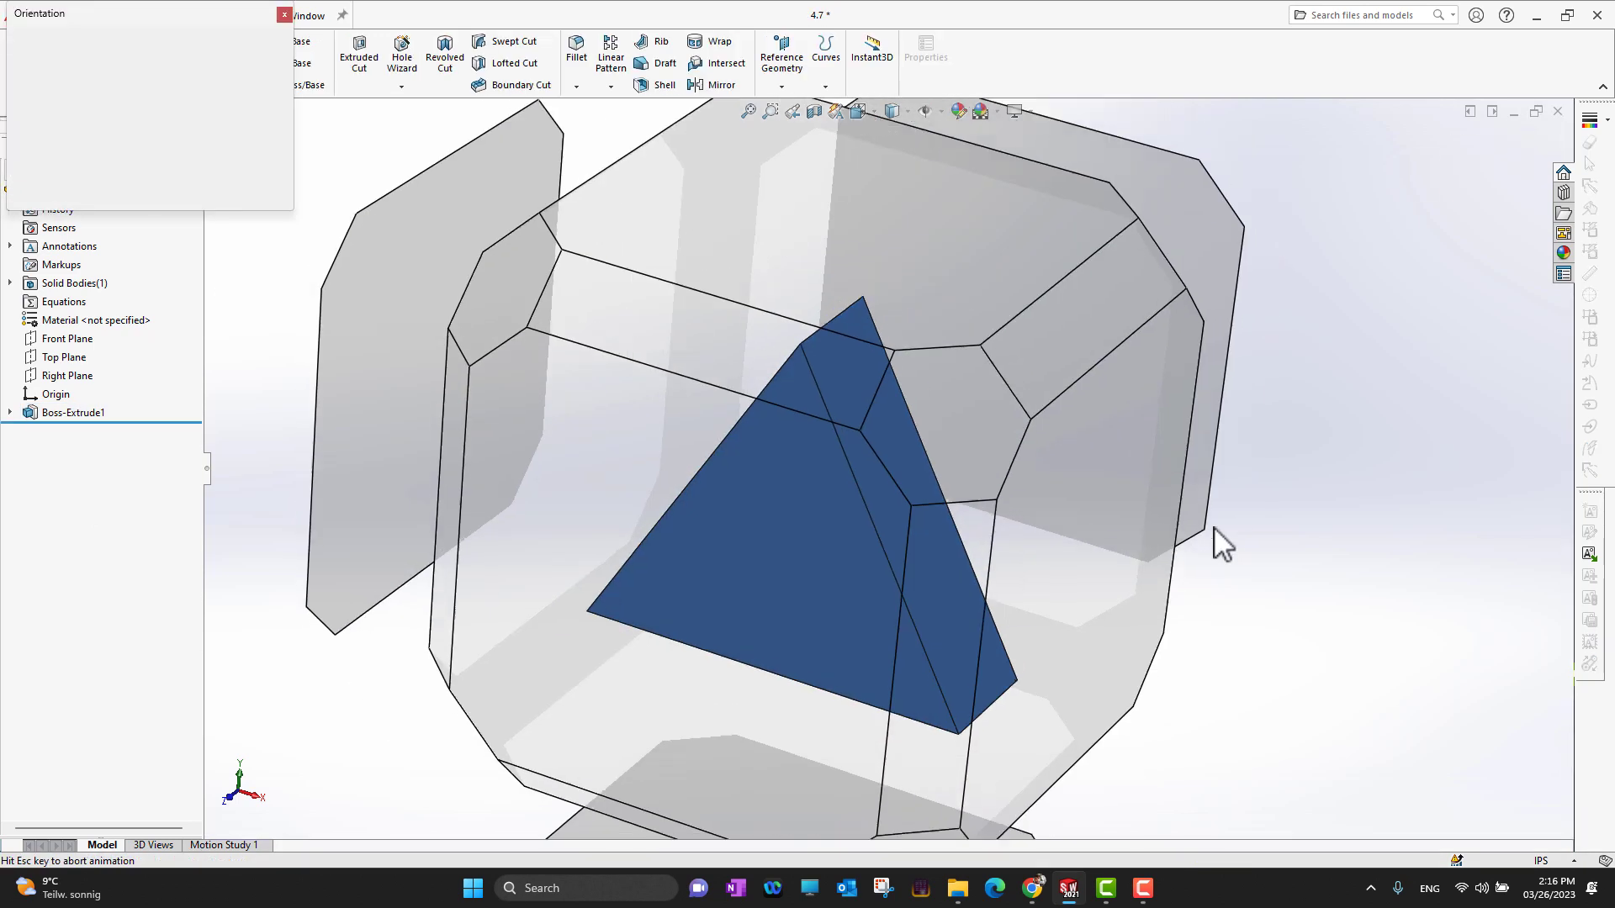
click(645, 598)
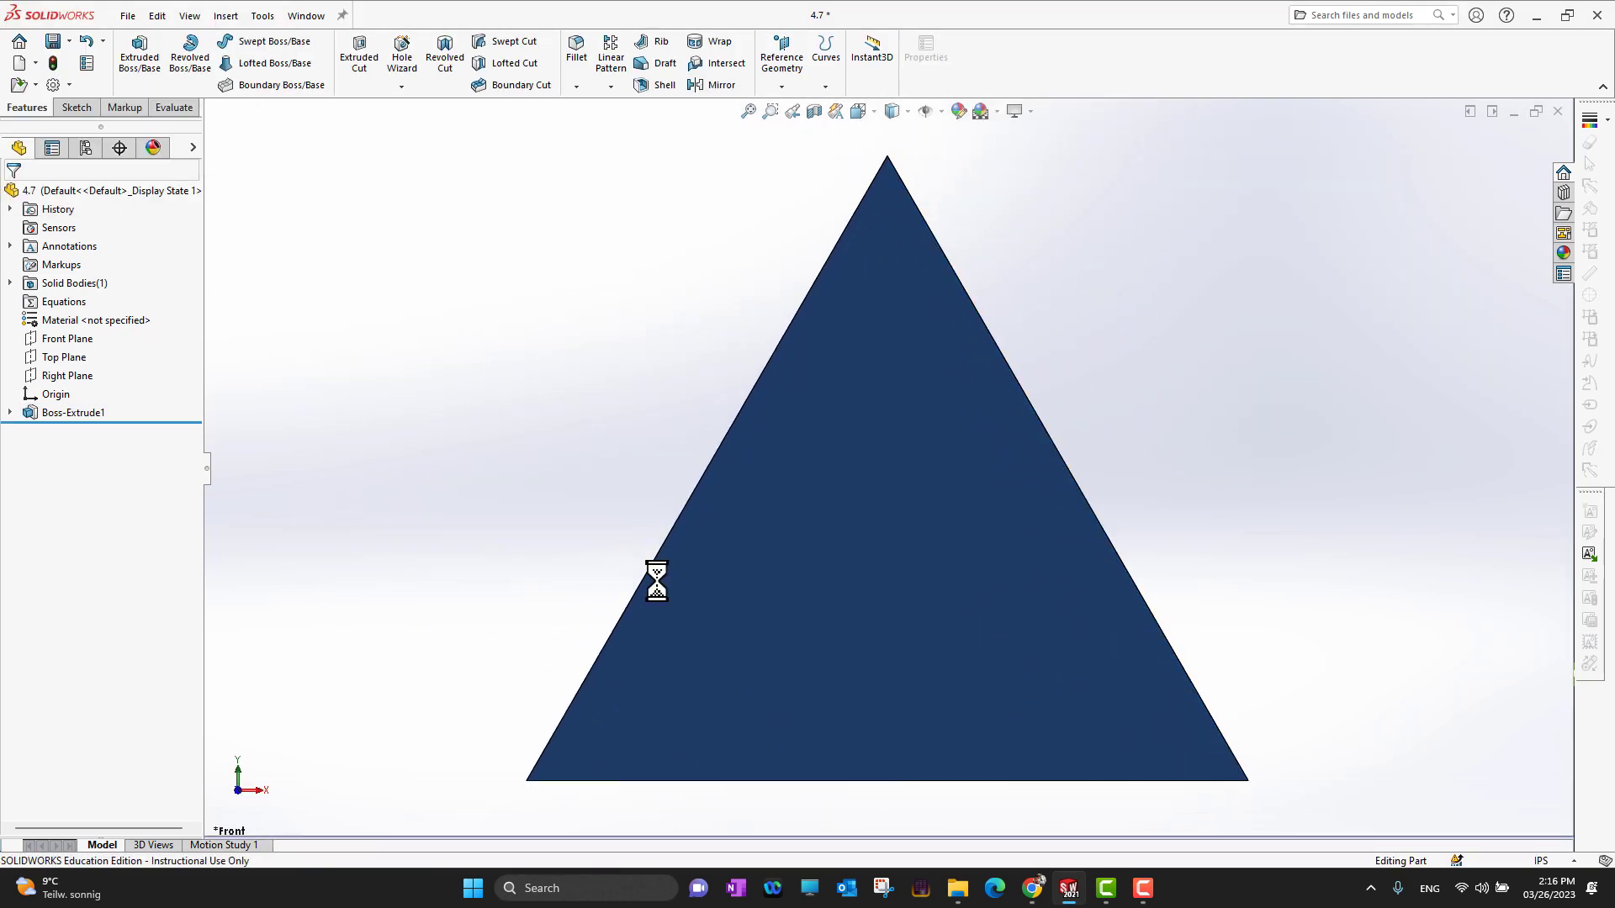
Start a sketch on the front triangular face and enter "Hello" as sketch text without a guide curve.
click(890, 547)
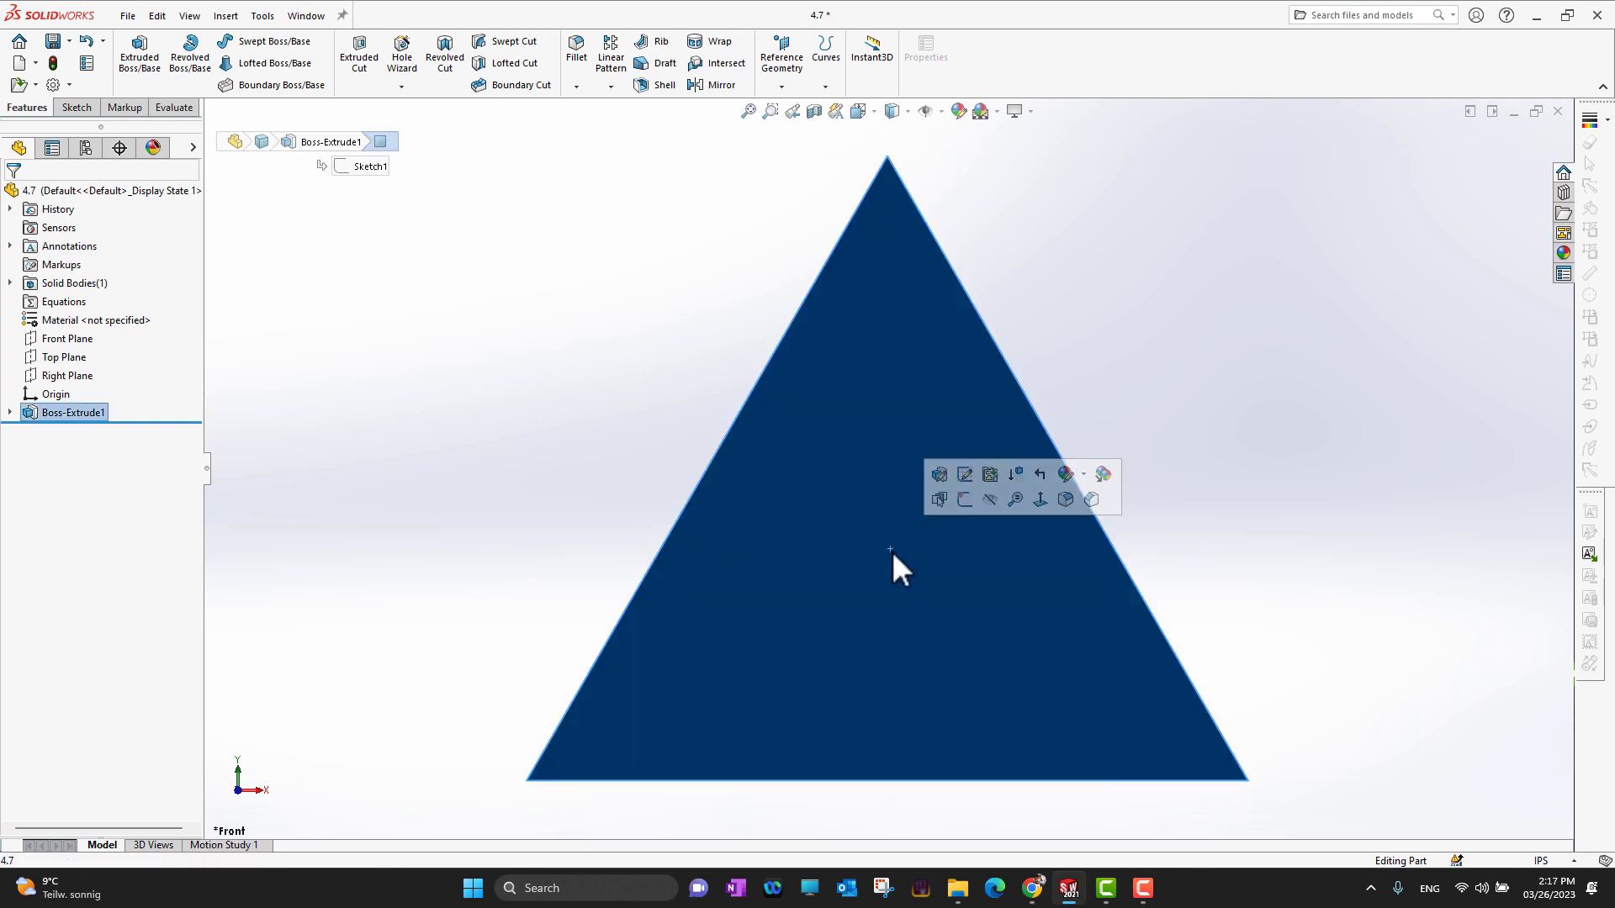
click(965, 502)
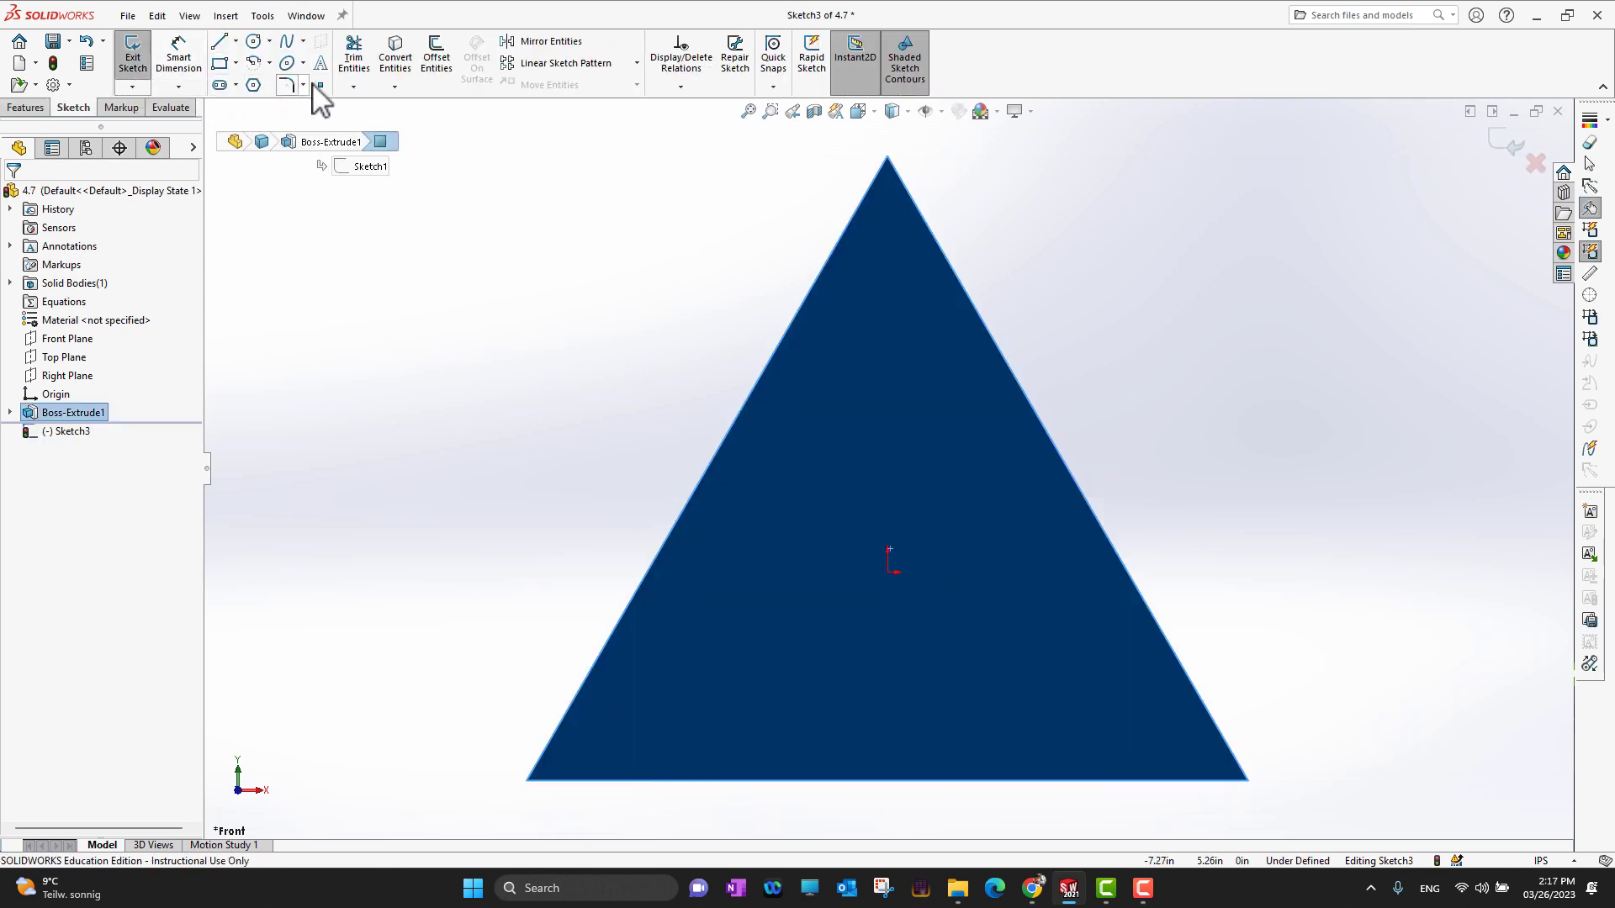
click(320, 64)
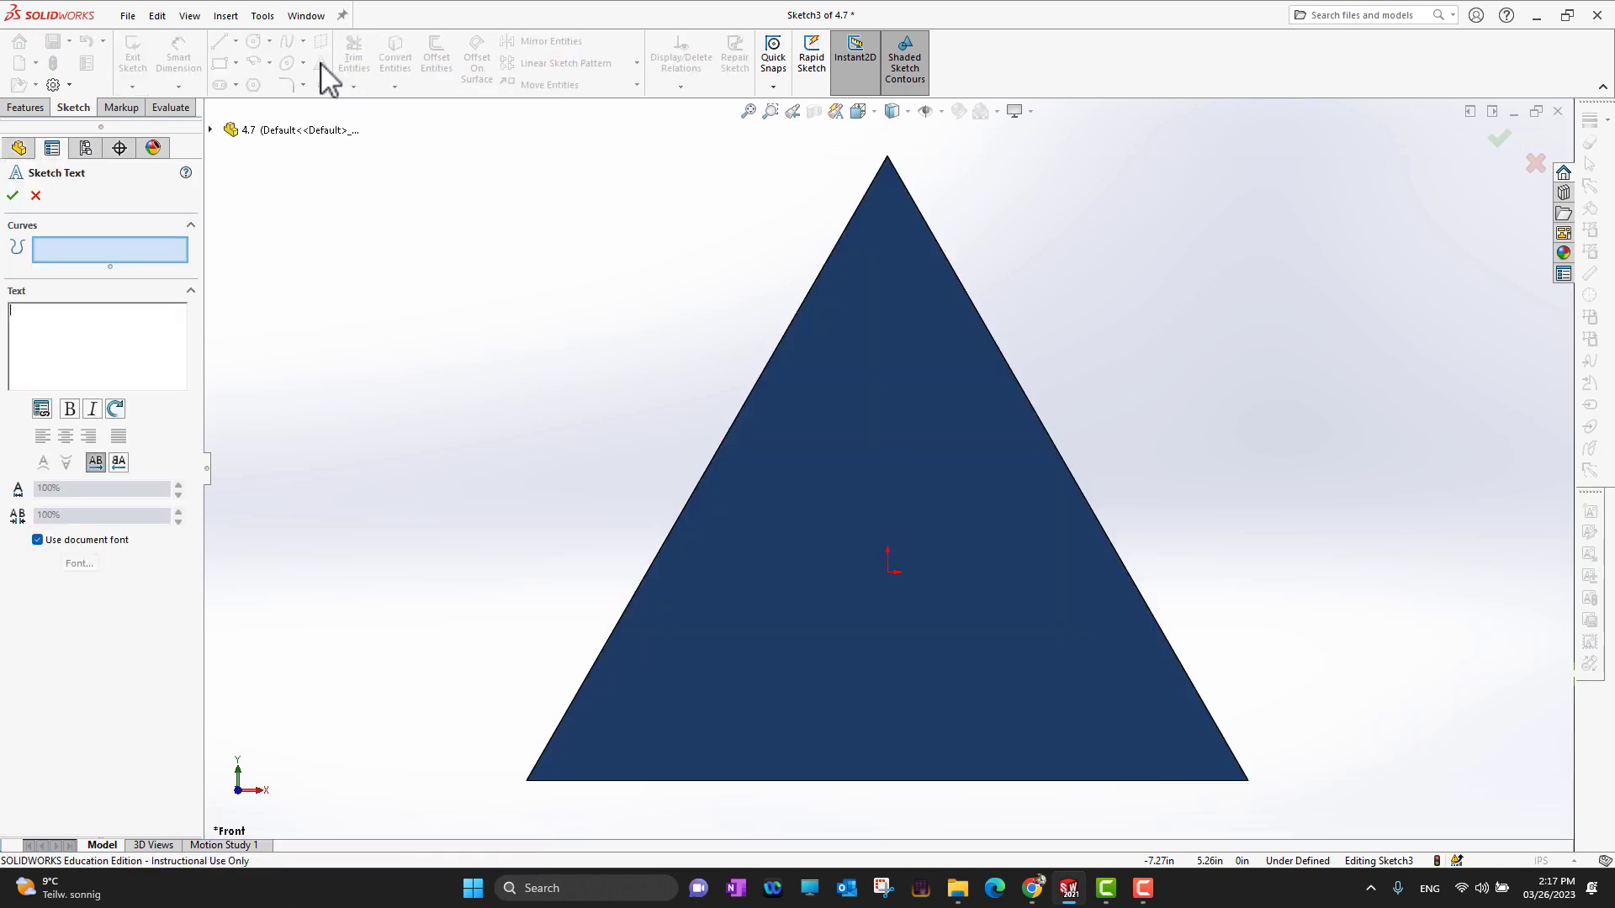
click(88, 320)
text(Hello)
Try placing the "Hello" sketch text freely at several spots above and below the origin.
click(931, 474)
click(875, 463)
click(831, 670)
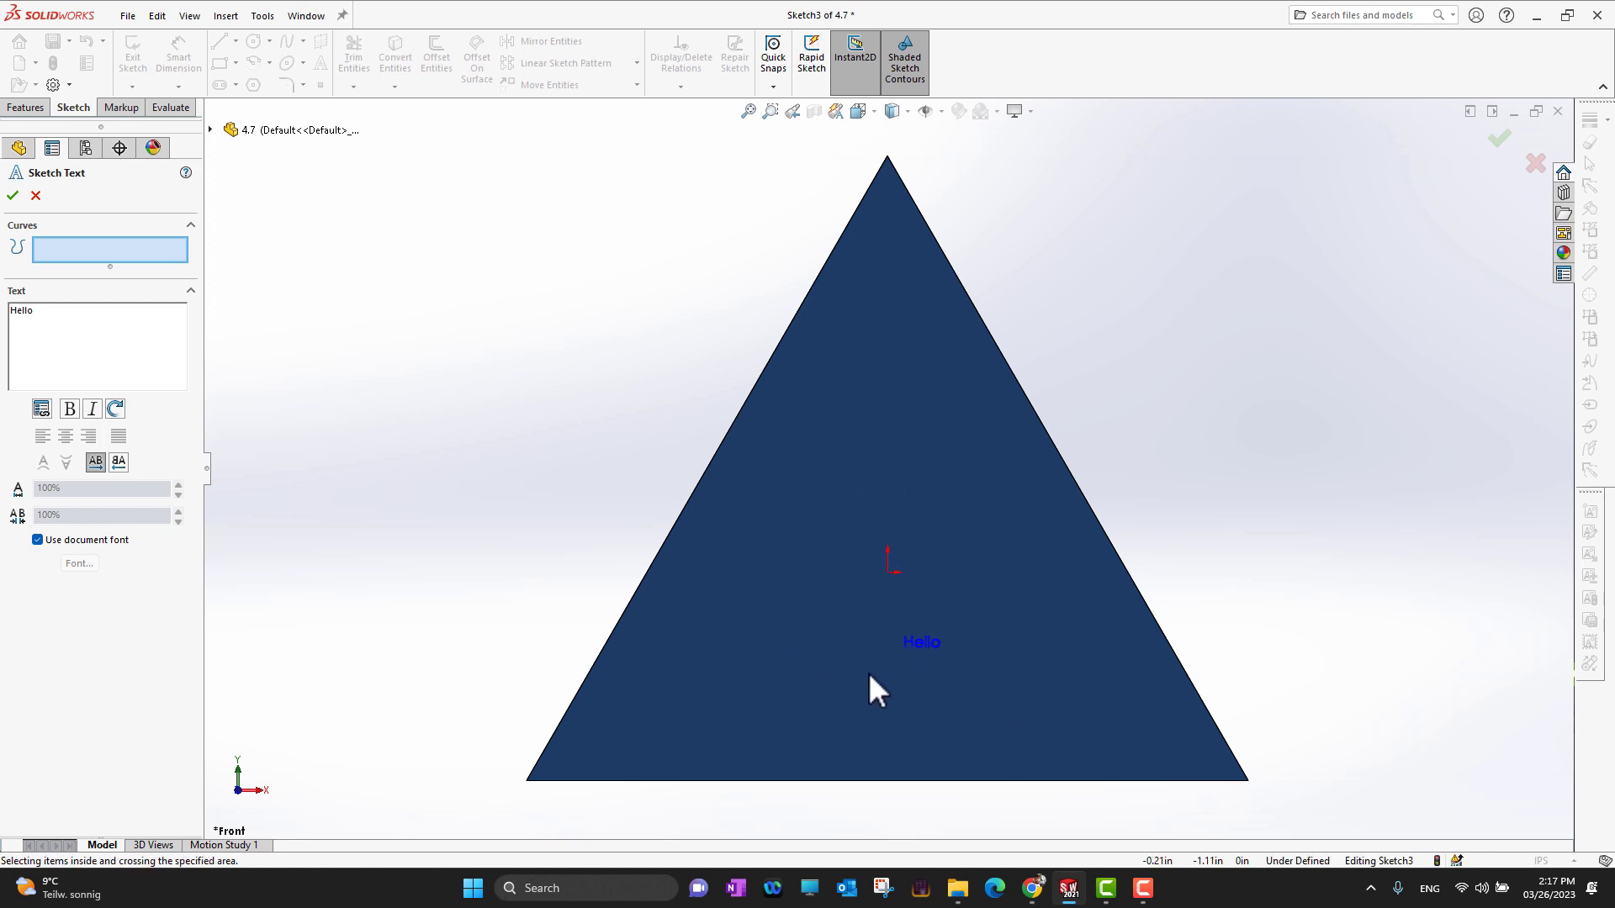
click(868, 673)
click(818, 674)
click(951, 659)
click(873, 480)
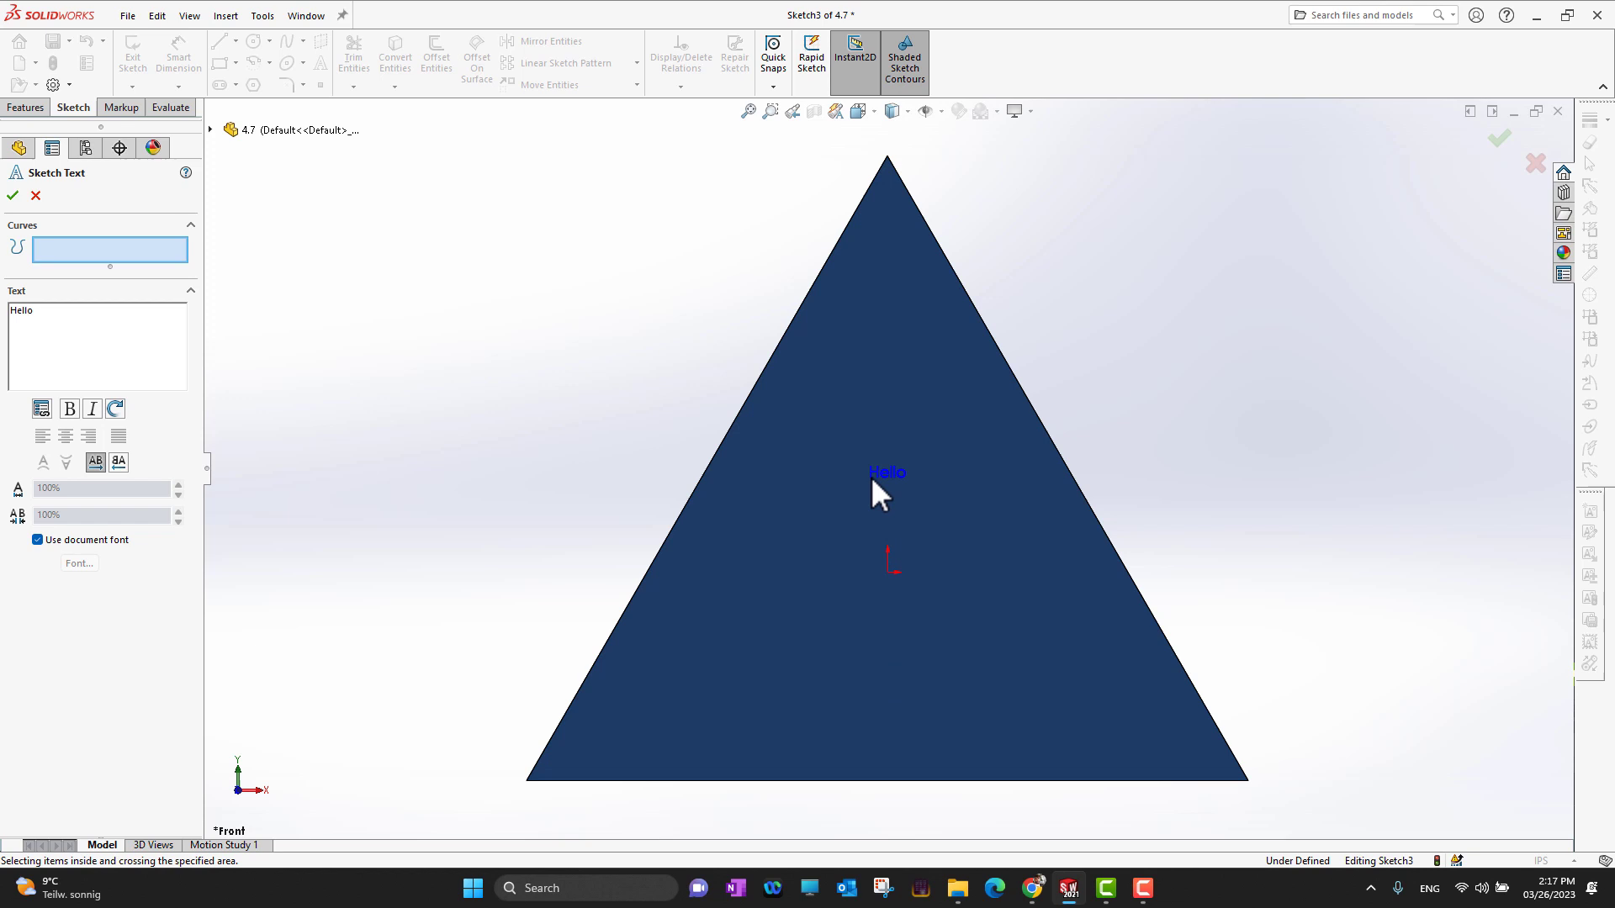
click(889, 414)
click(841, 515)
Cancel the sketch text and leave the sketch without adding any geometry.
click(39, 196)
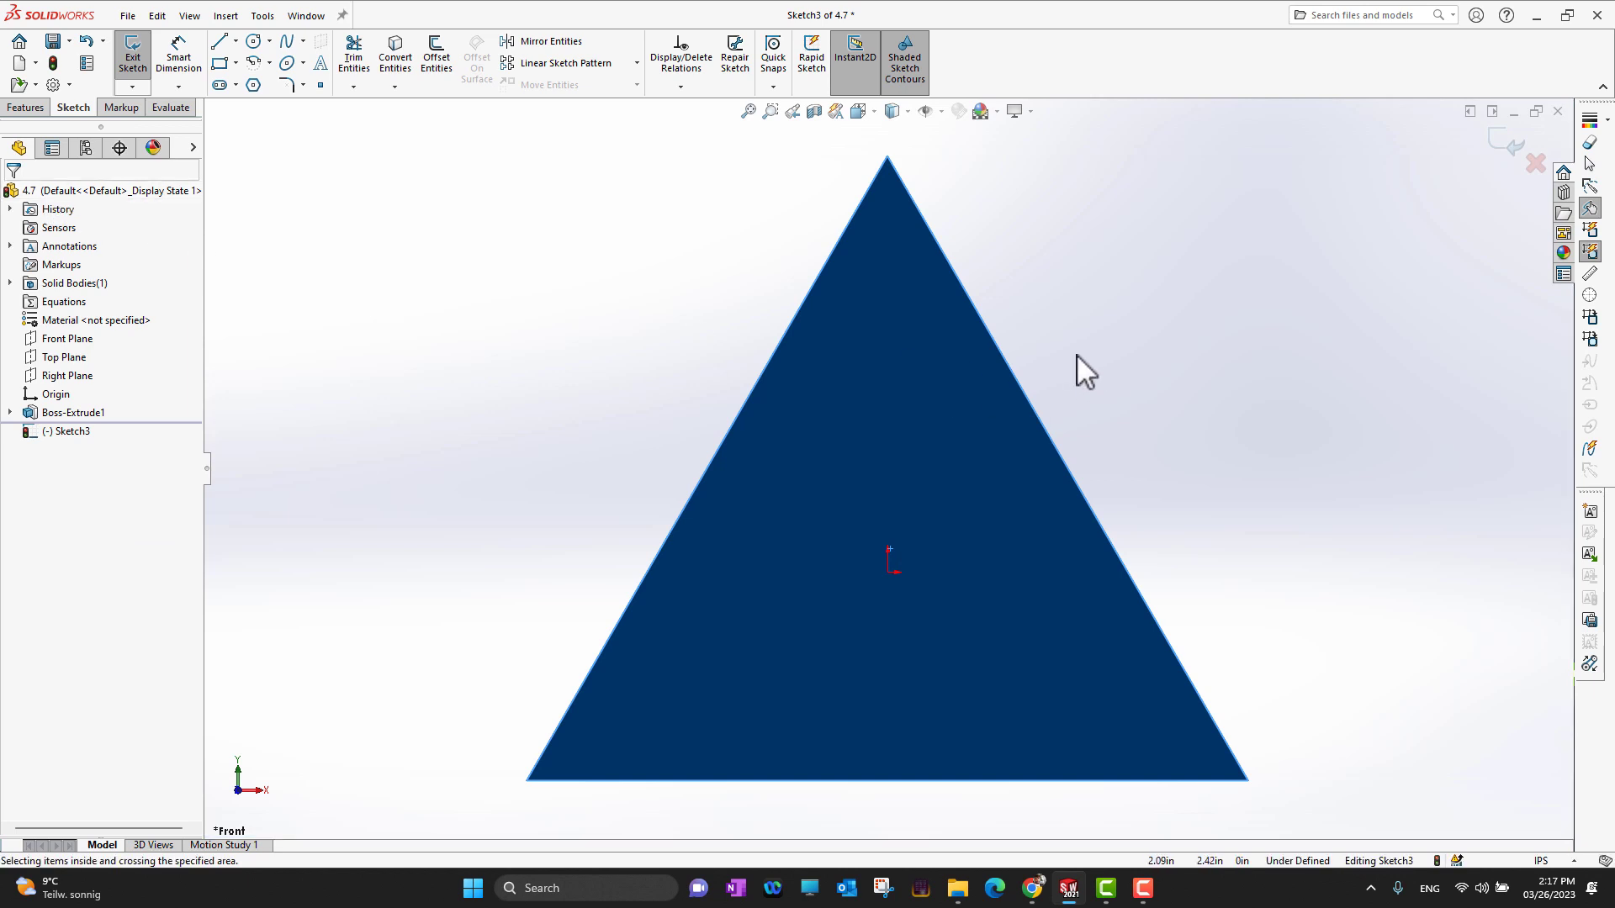
click(1535, 164)
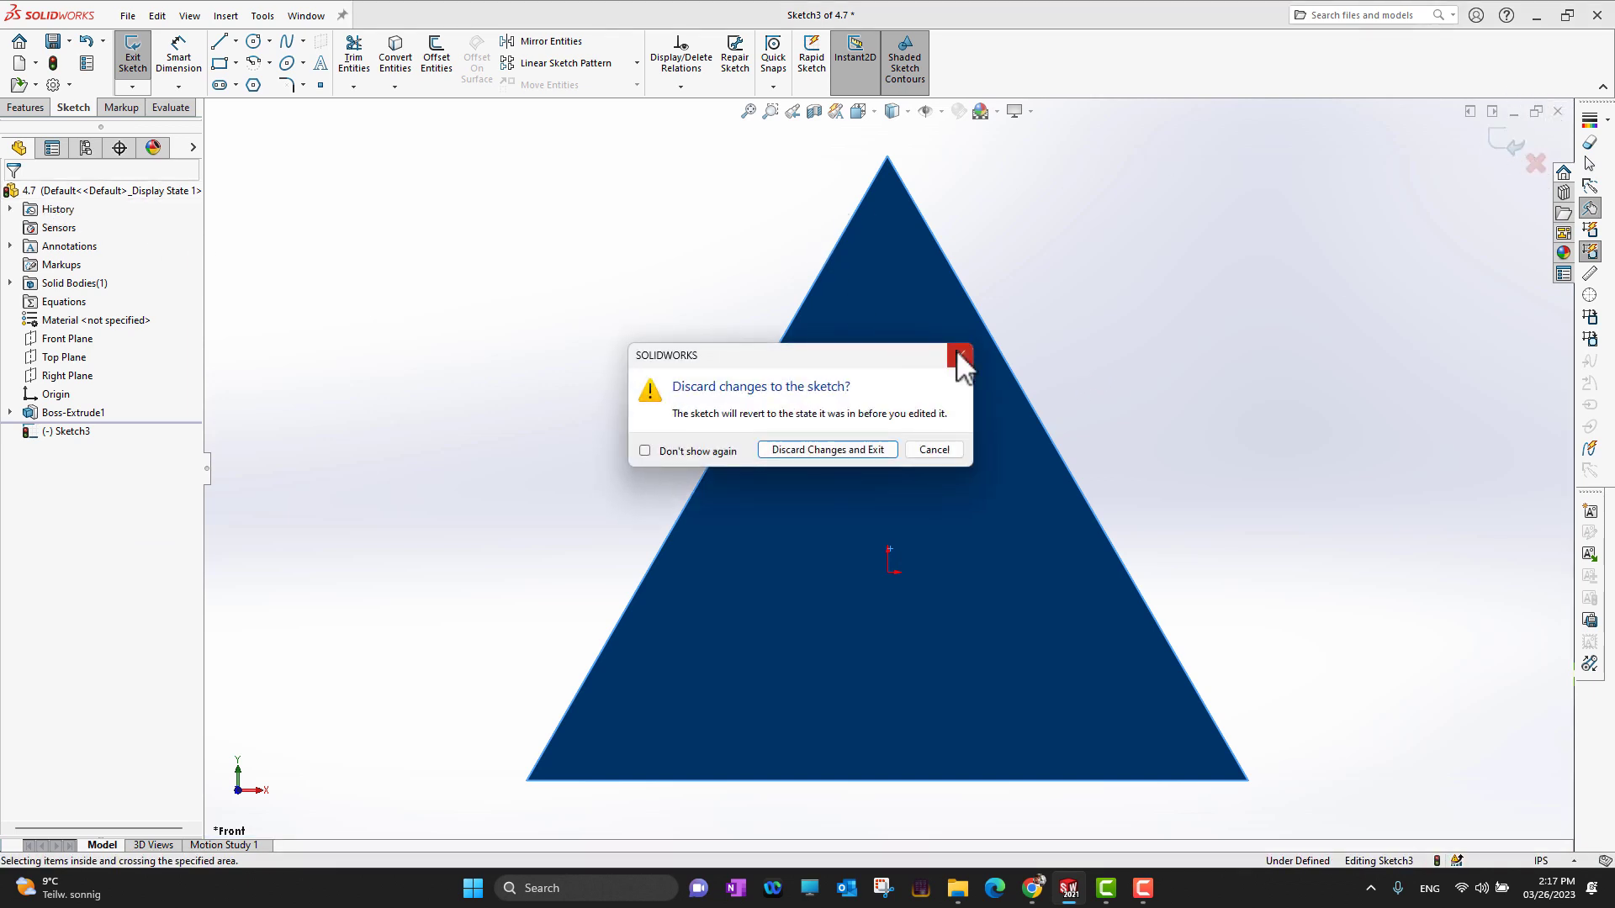
click(959, 353)
click(1512, 148)
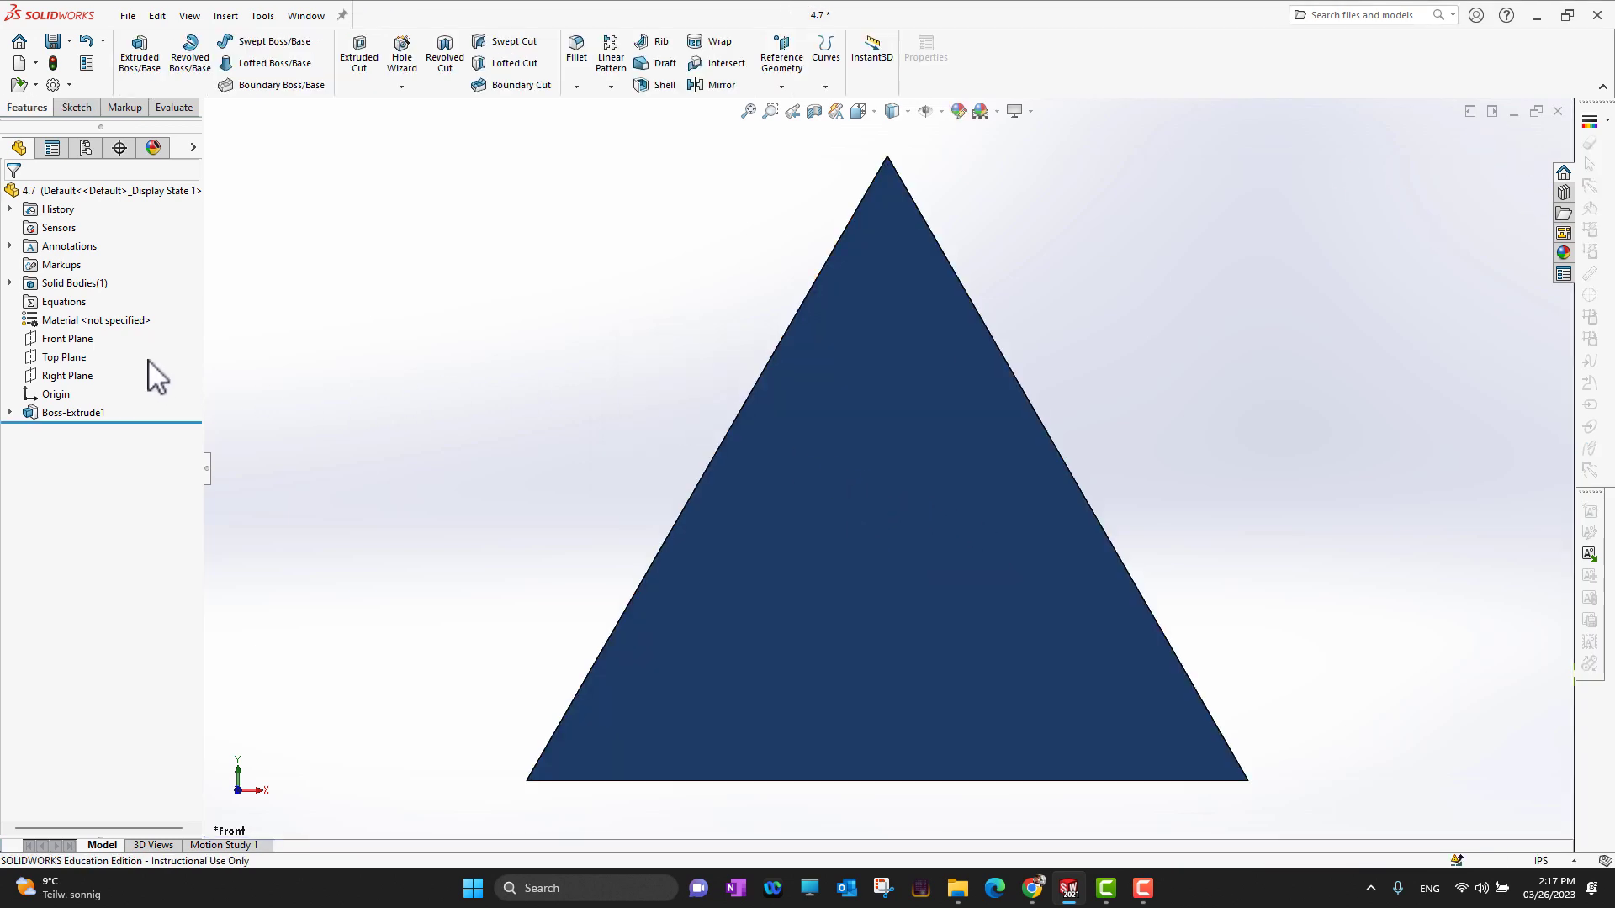
Start a new sketch on the front triangular face of the extruded body.
click(806, 425)
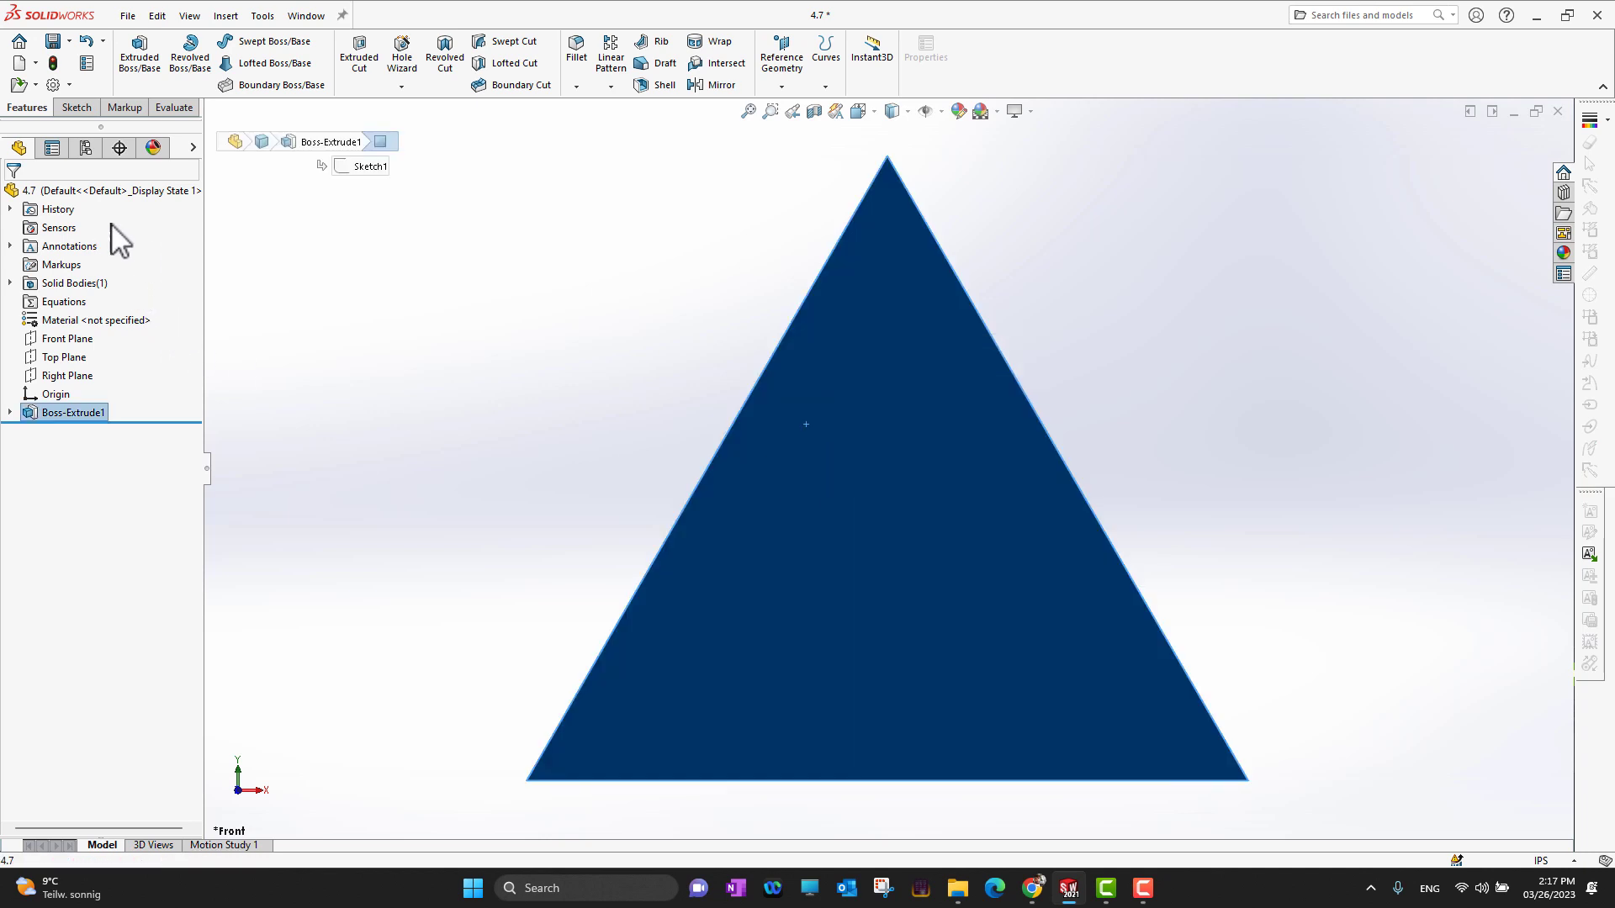
click(697, 309)
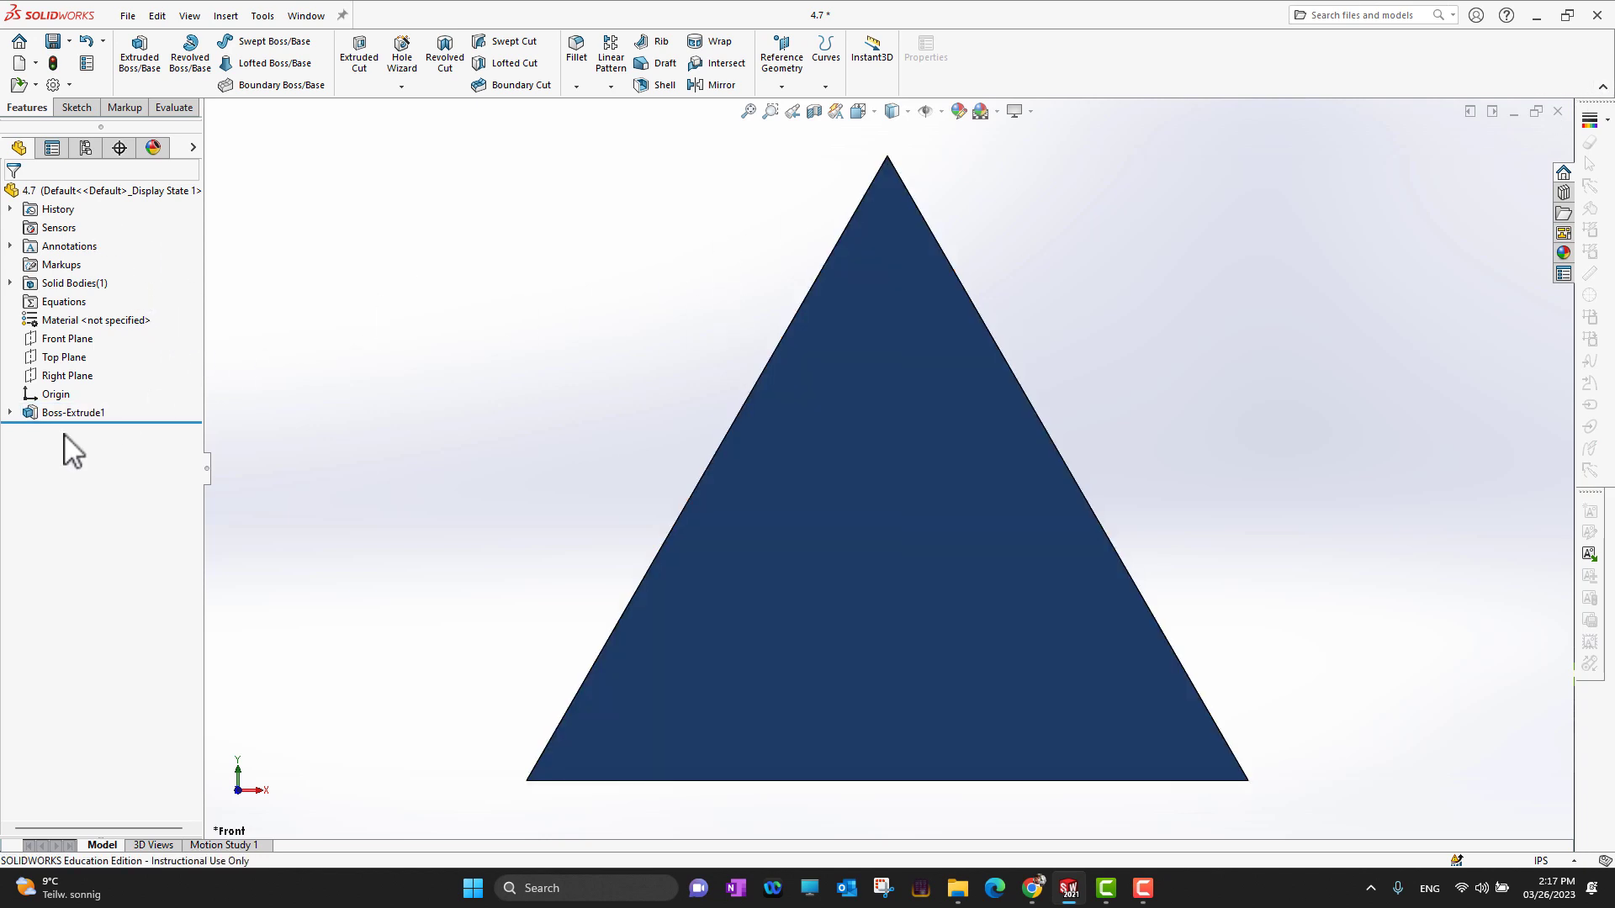
click(74, 107)
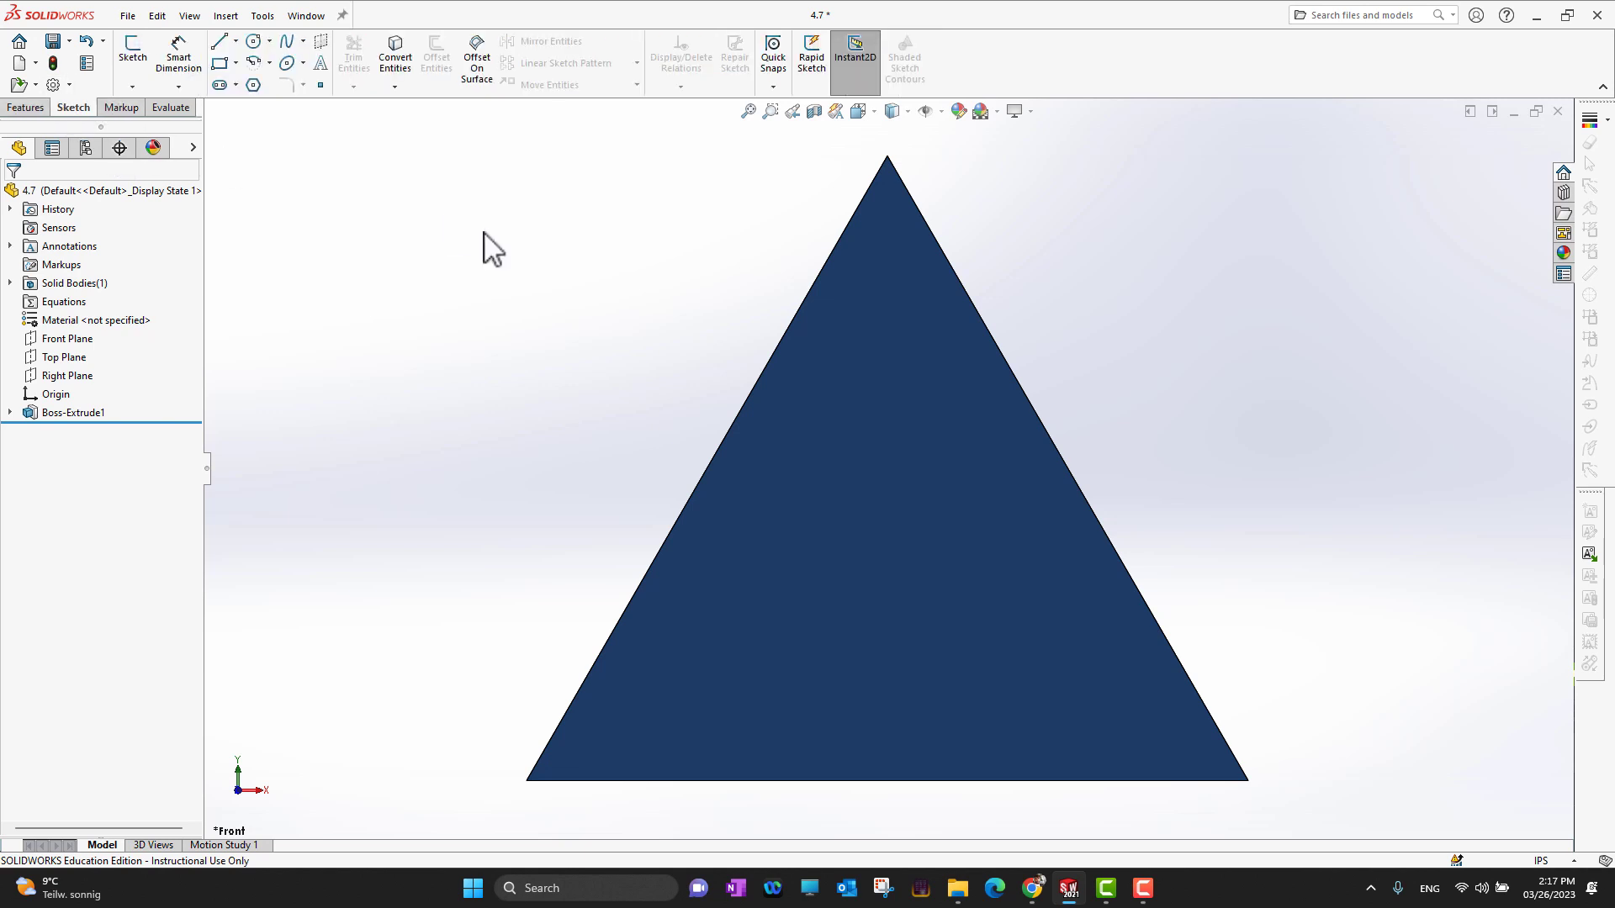
click(855, 364)
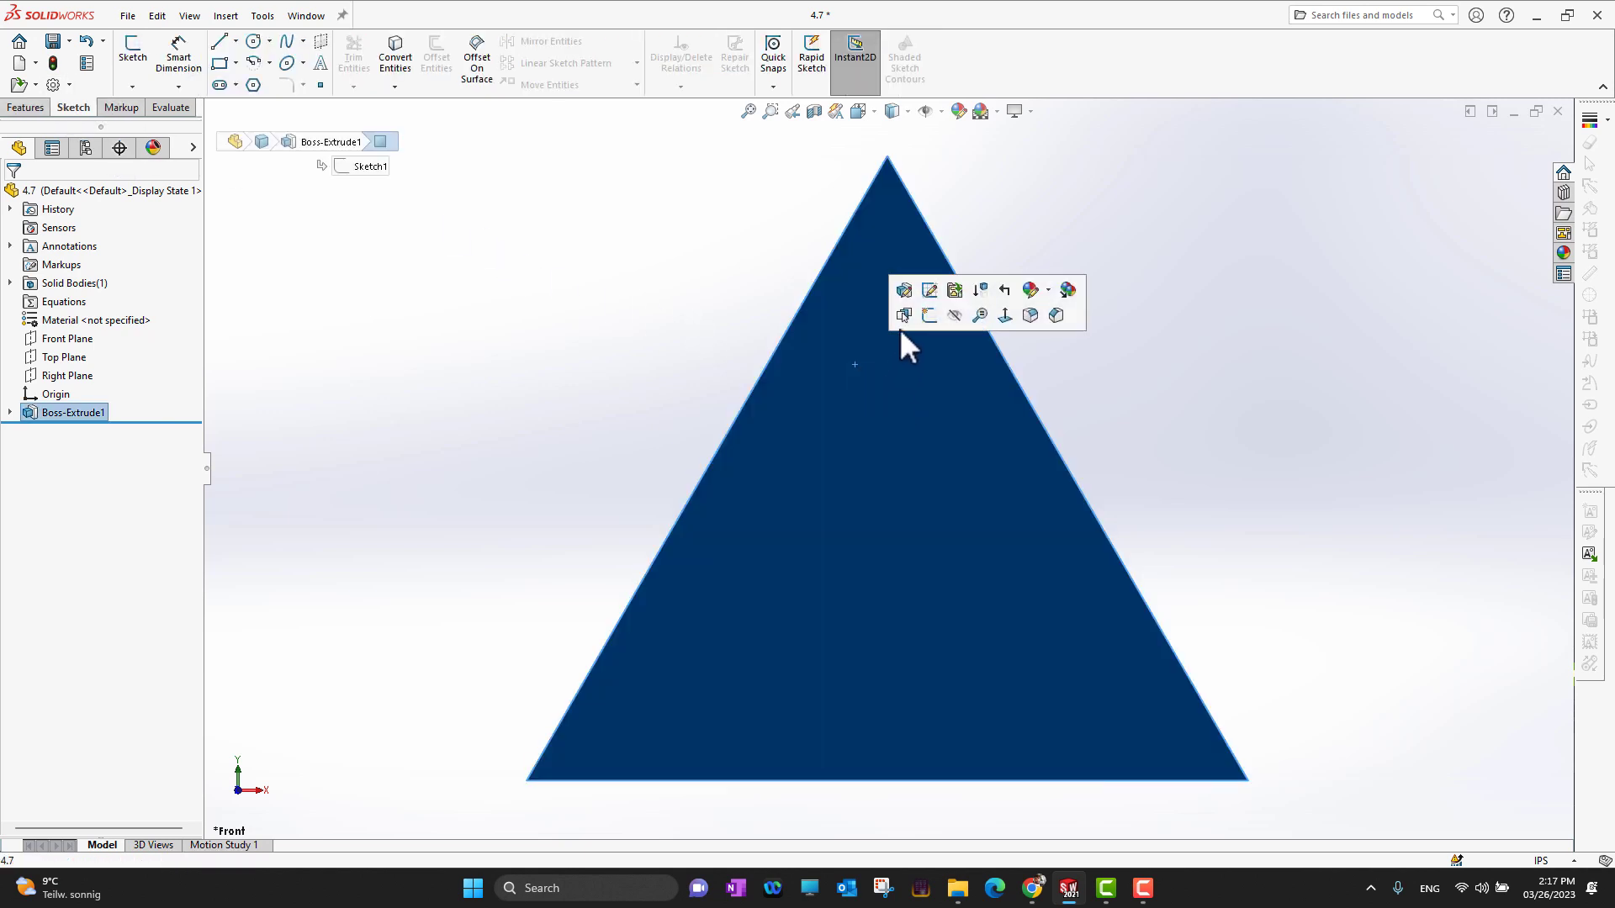
click(928, 315)
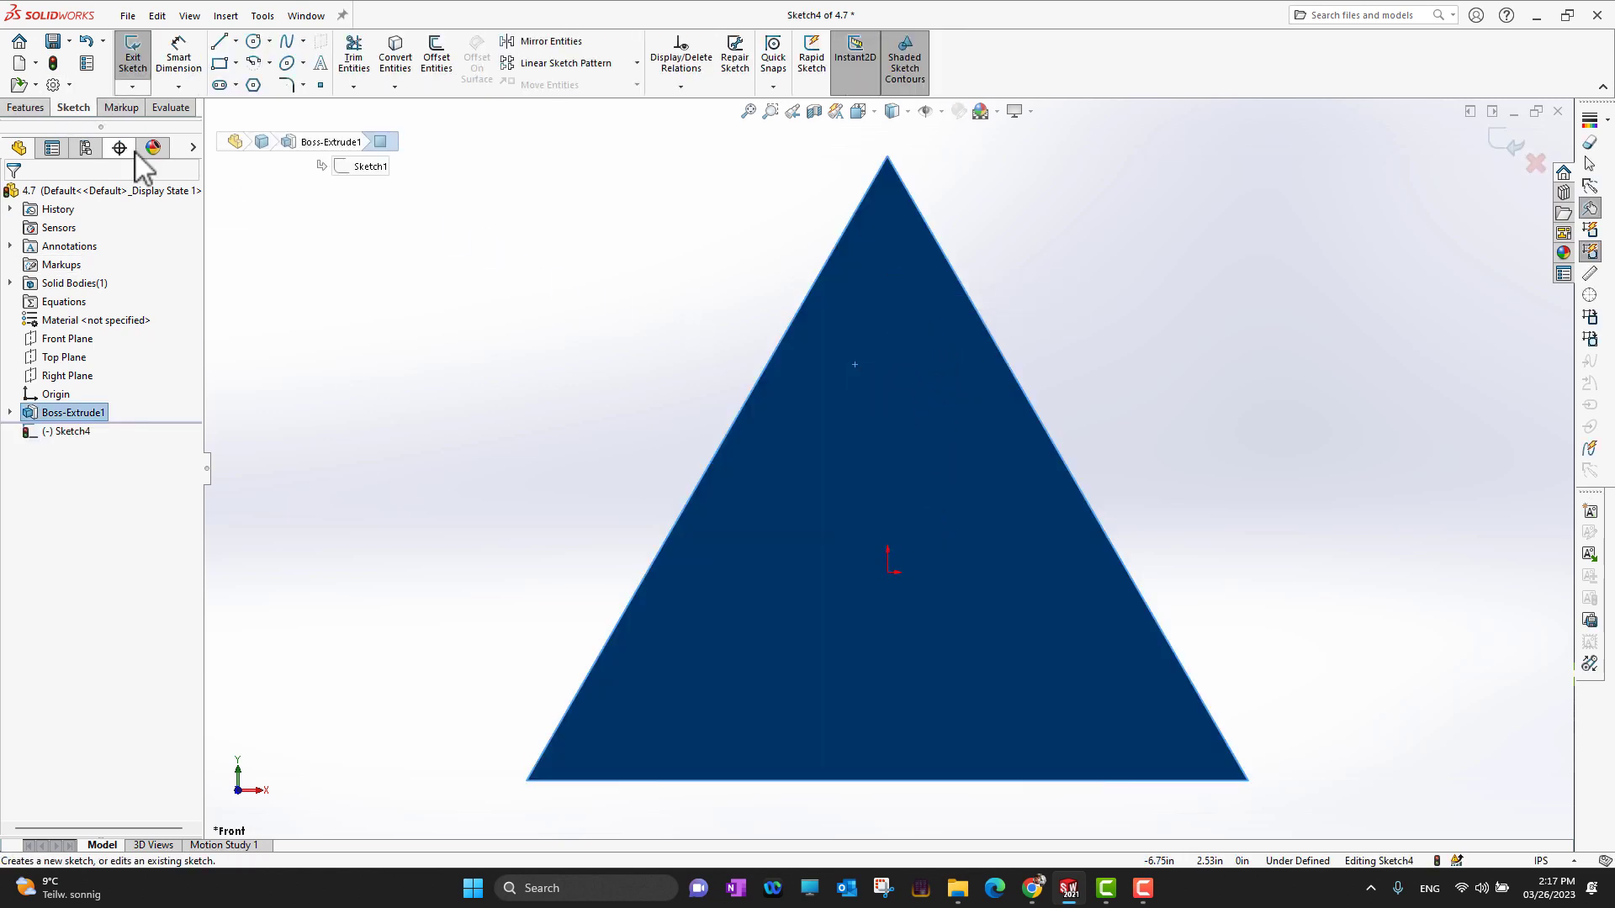
Draw a horizontal centerline about 5.6 in long across the triangle, slightly above its base.
click(236, 40)
click(248, 82)
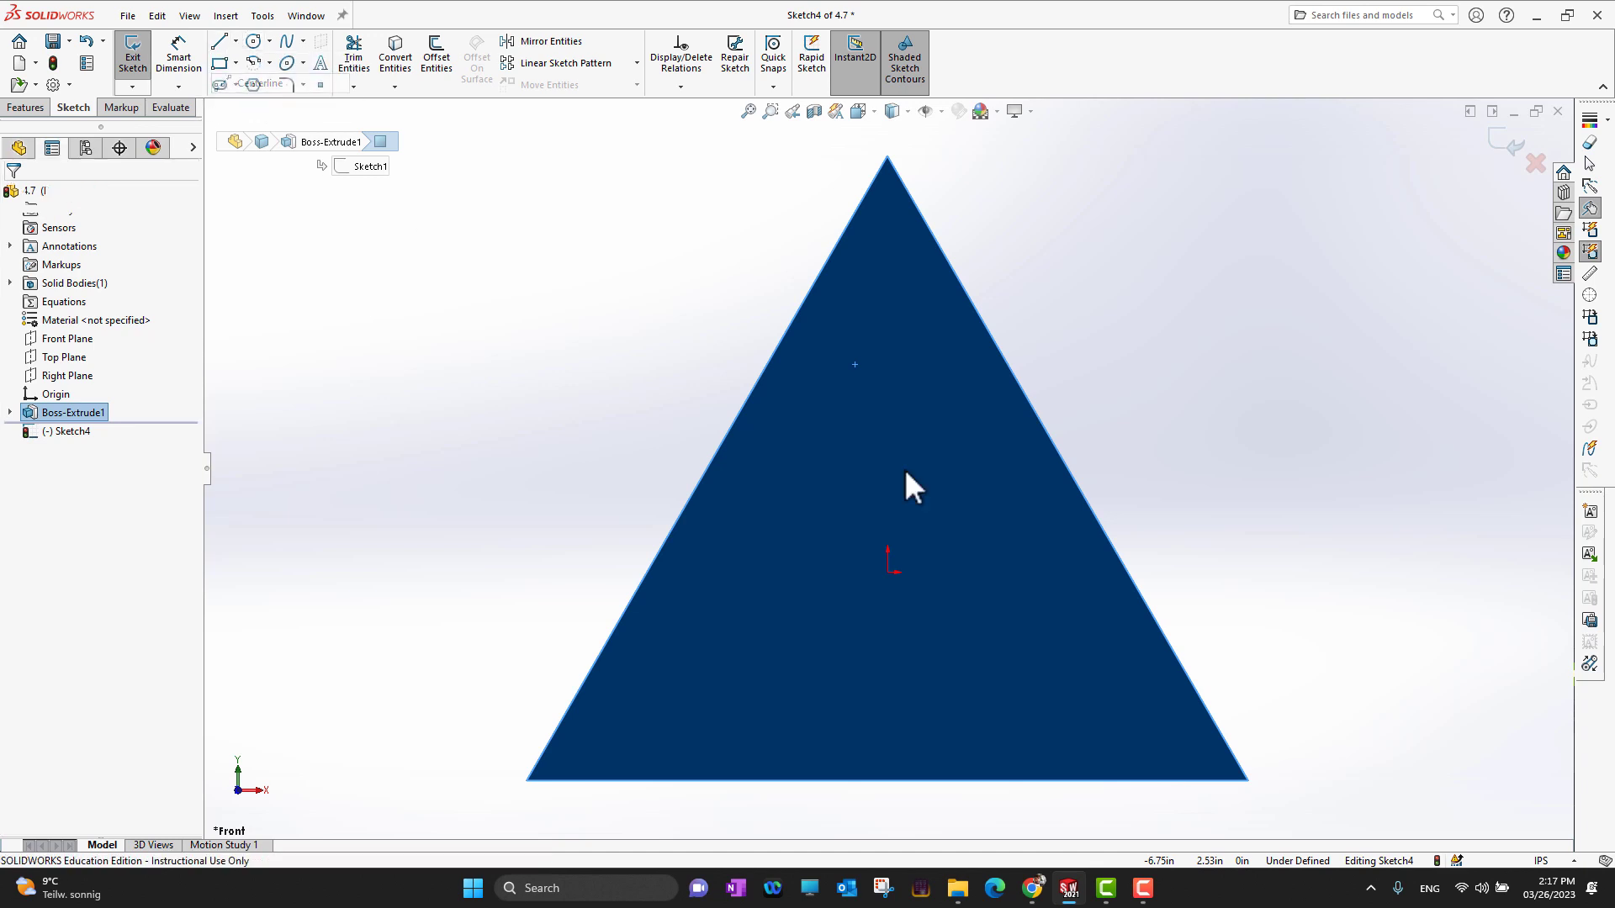
click(651, 701)
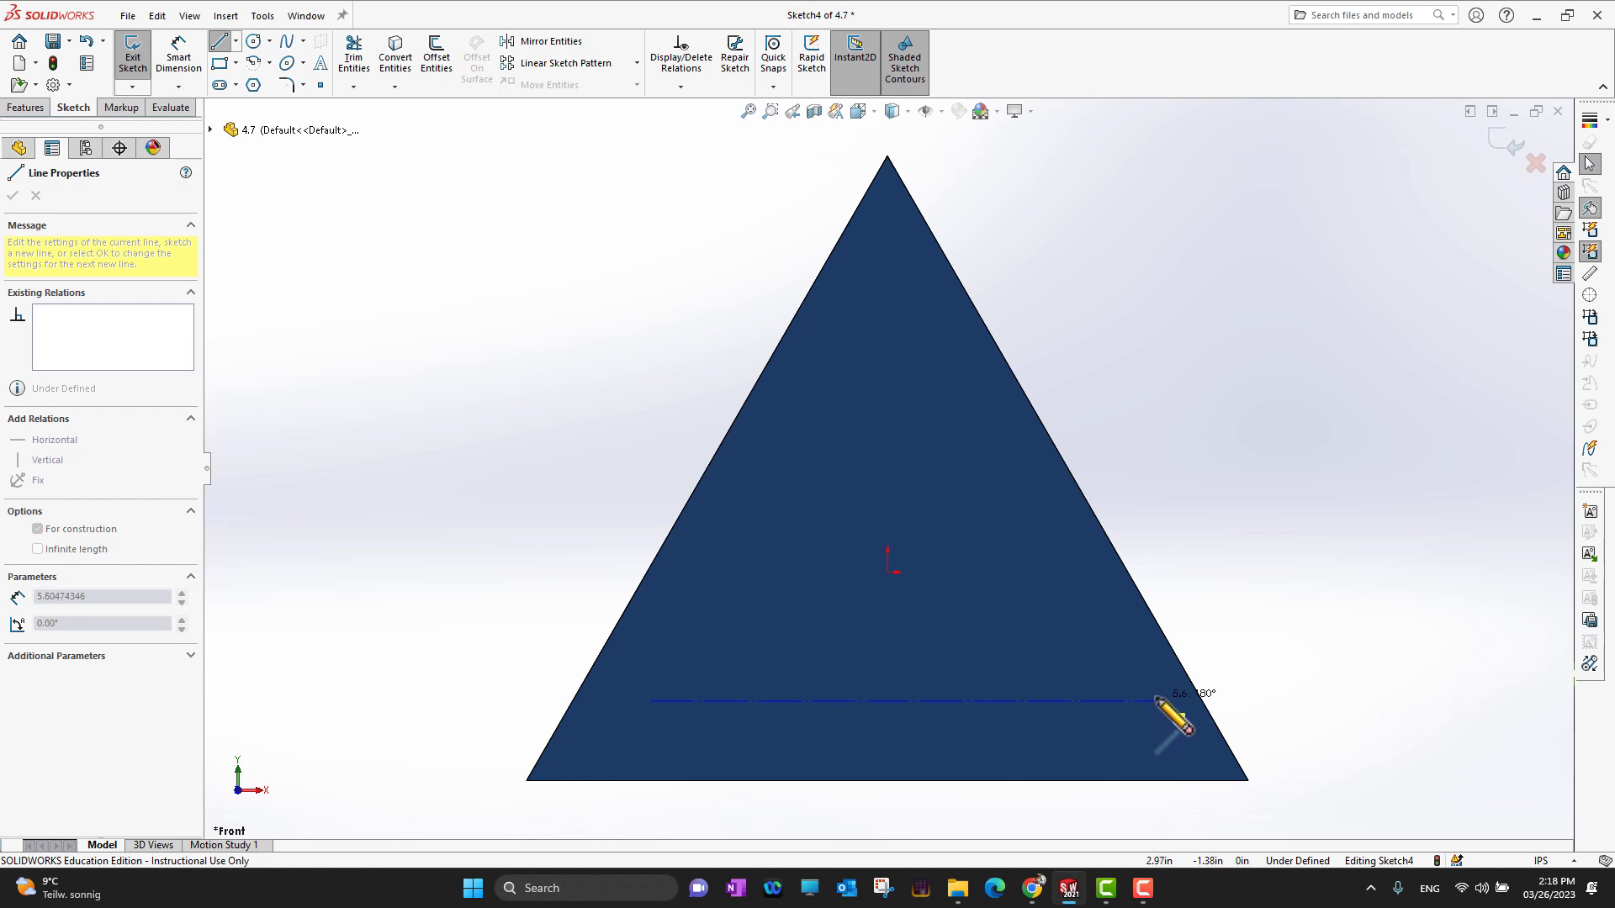
click(1155, 701)
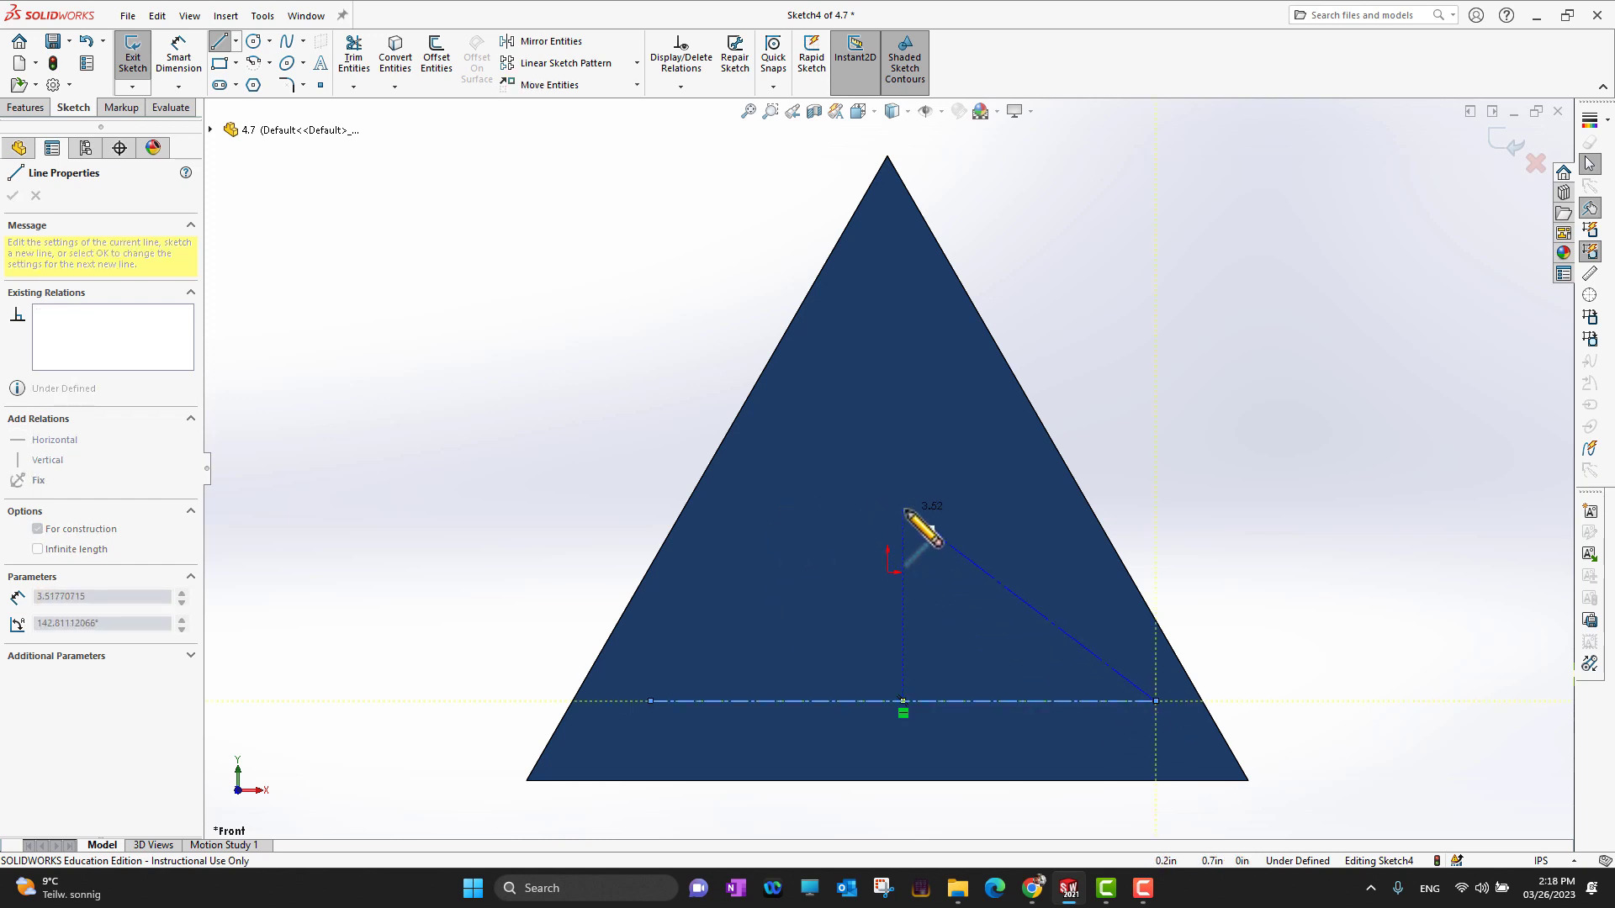
key(Escape)
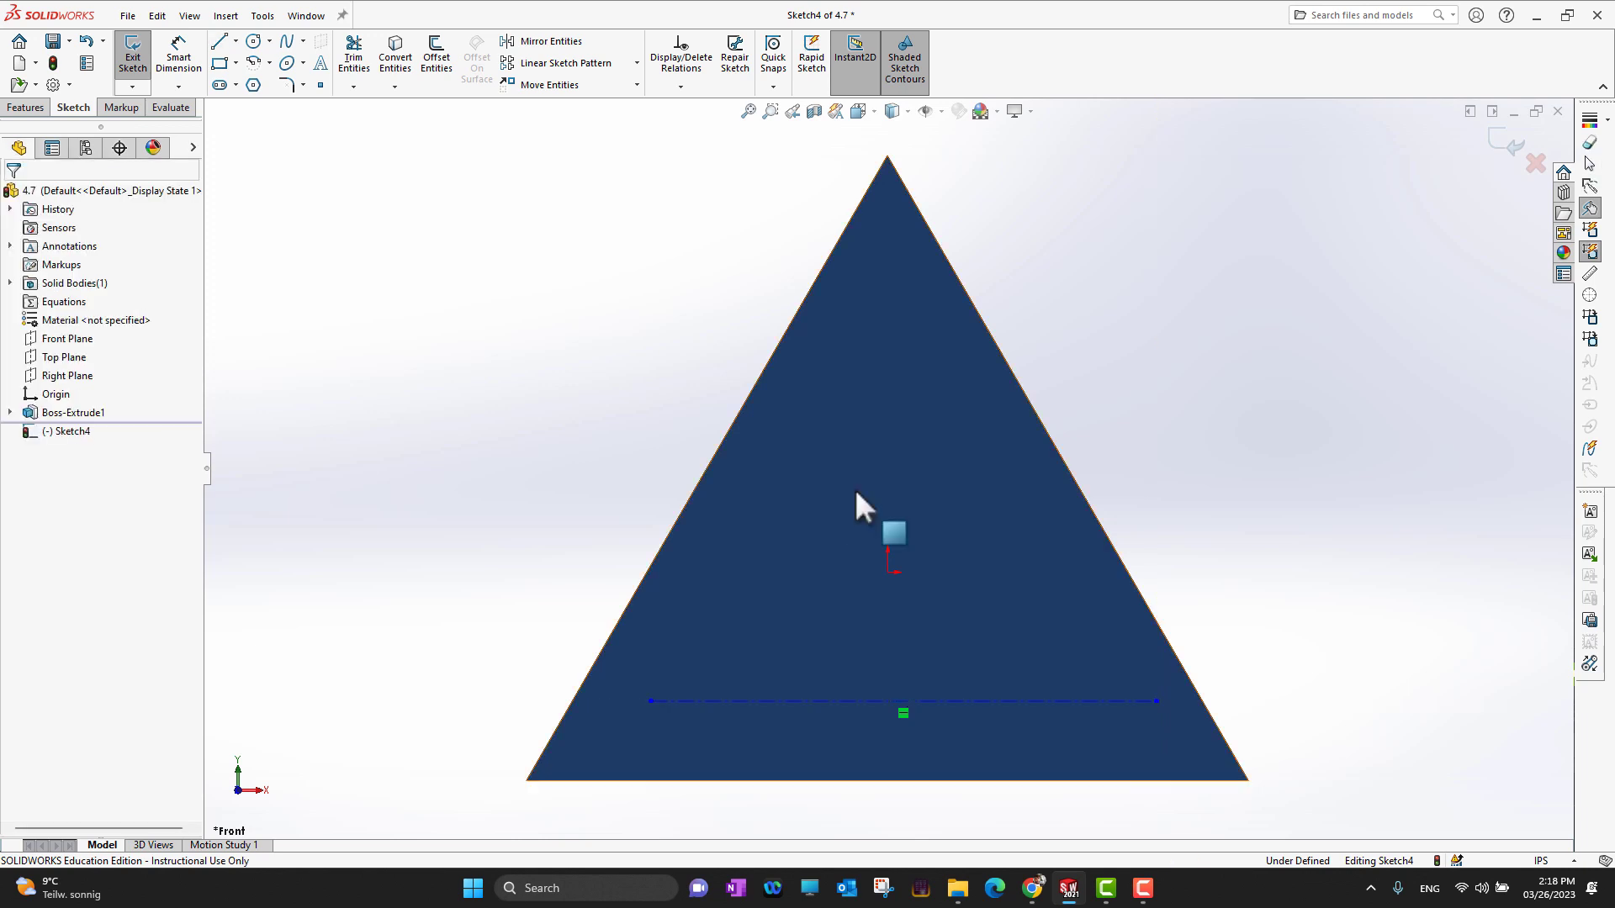
click(236, 40)
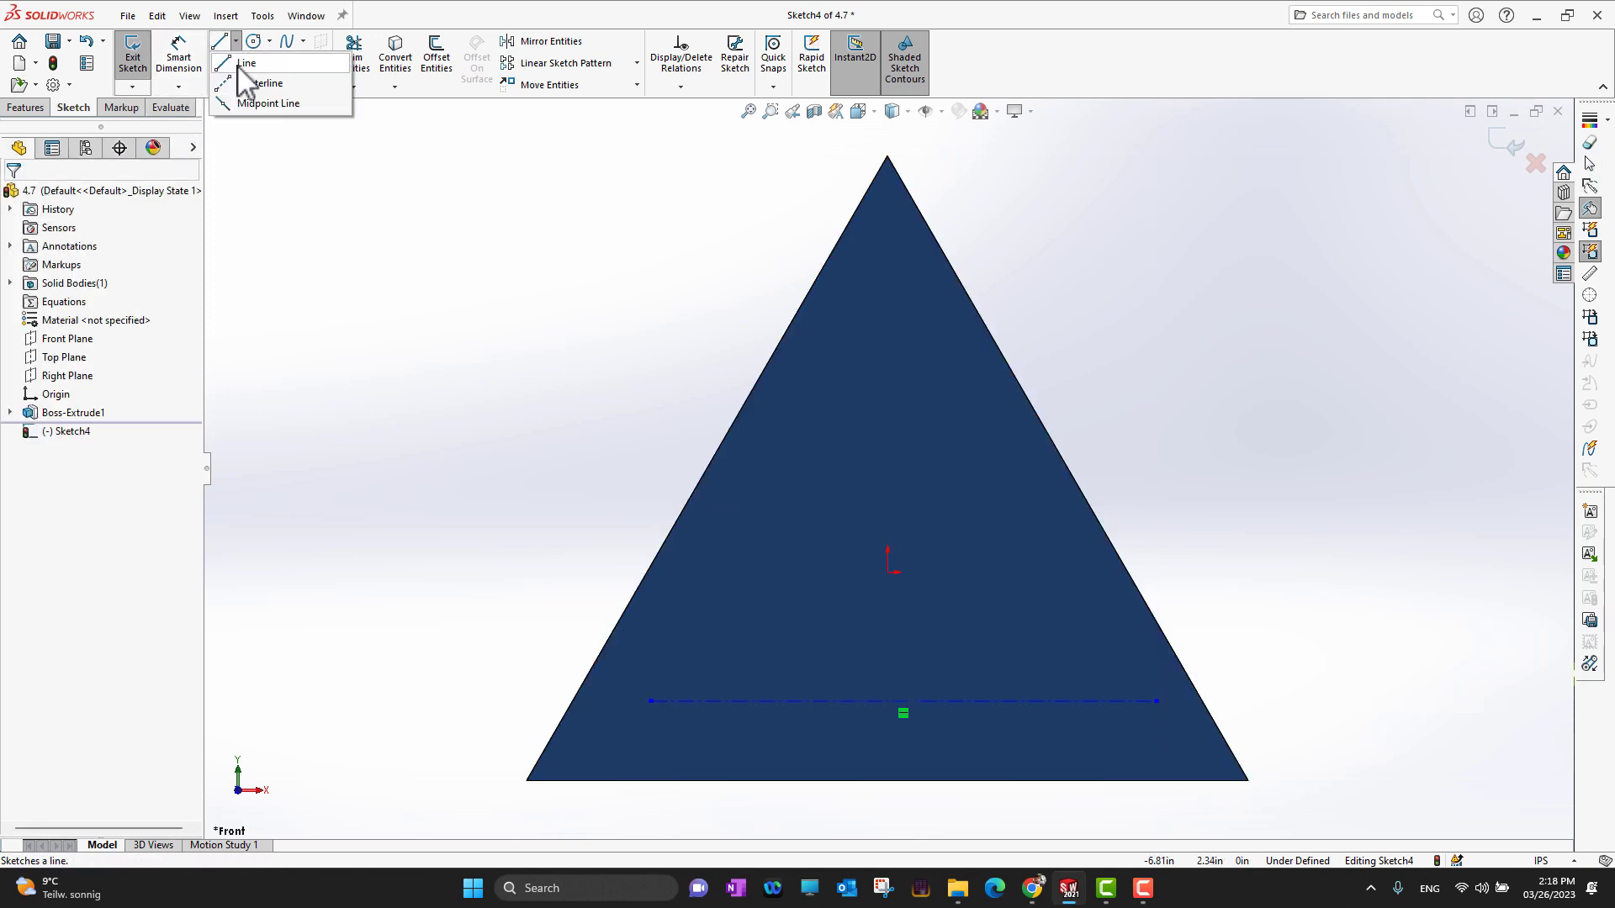
click(268, 79)
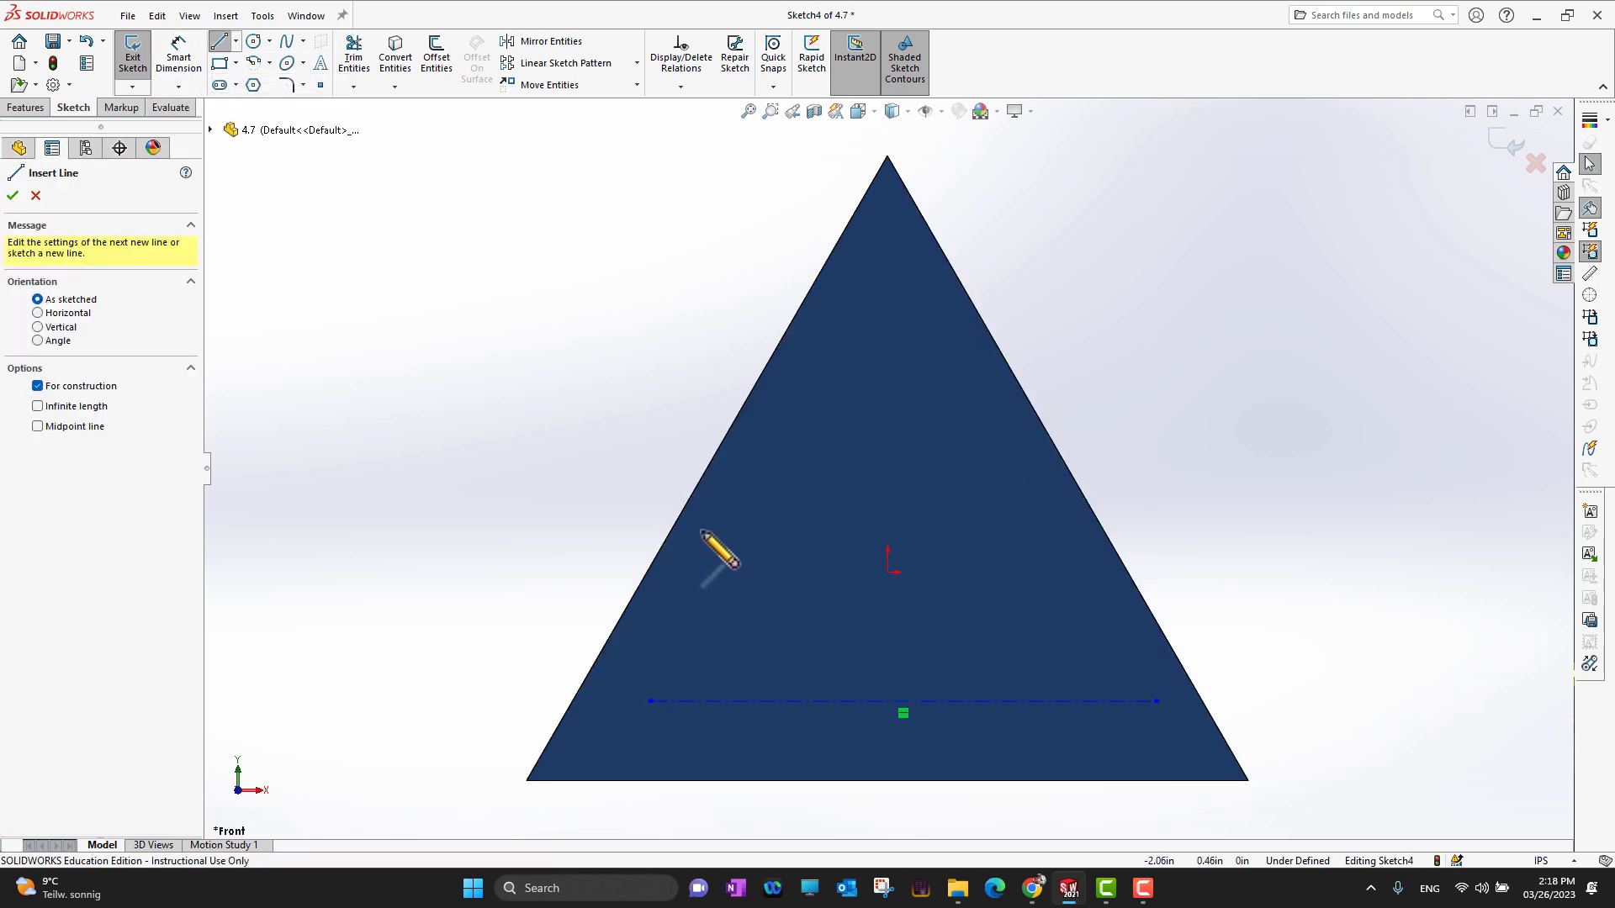
click(746, 523)
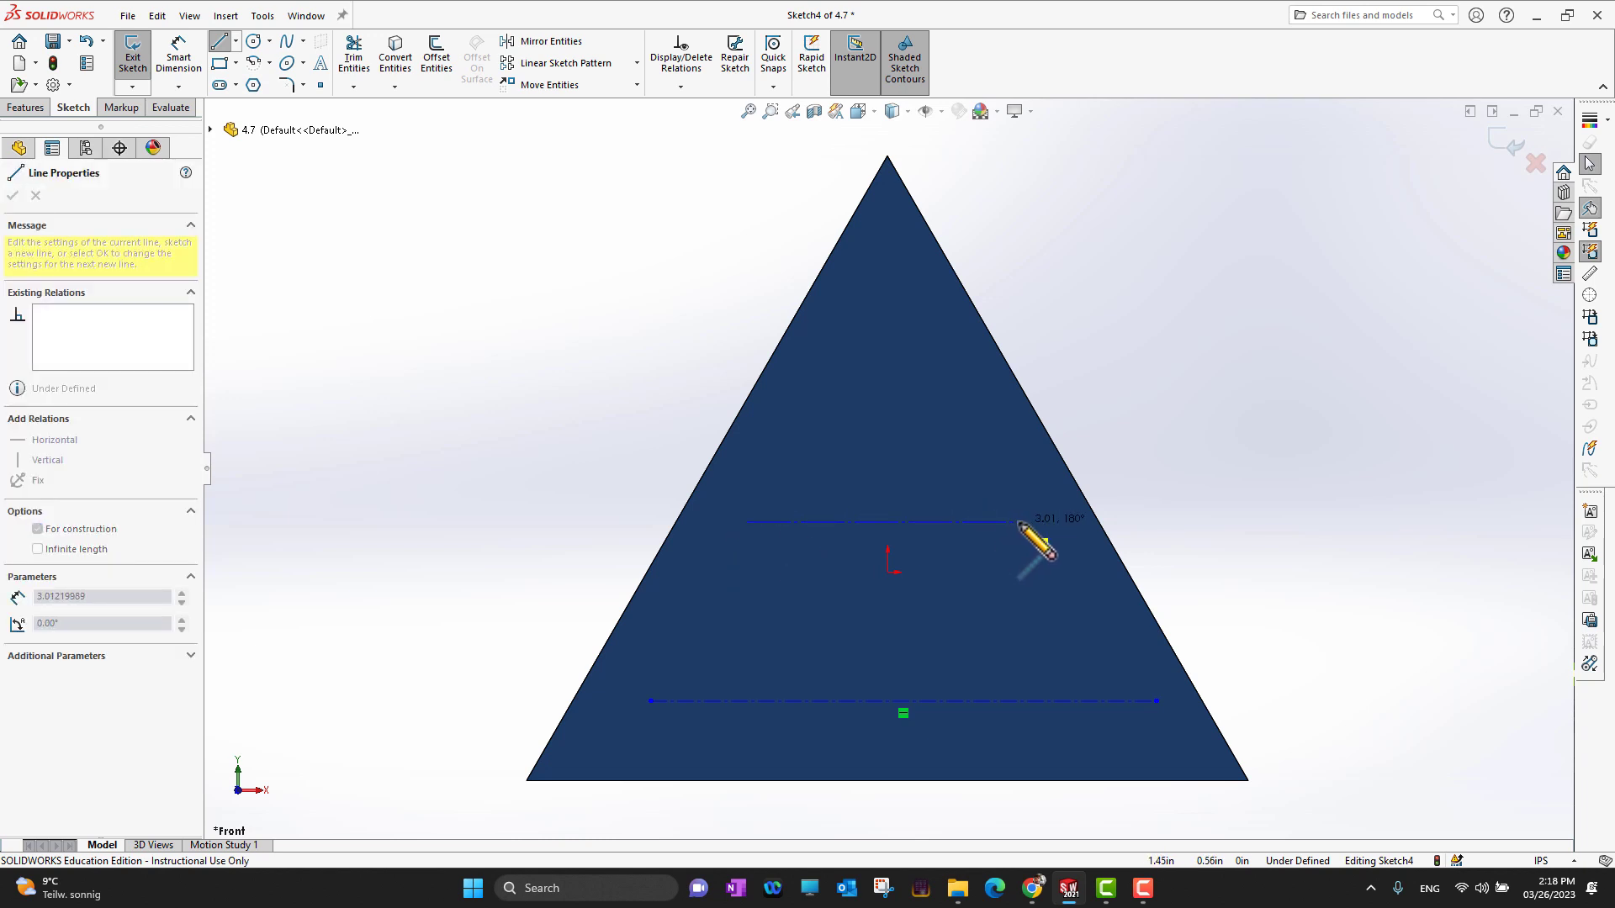
key(Escape)
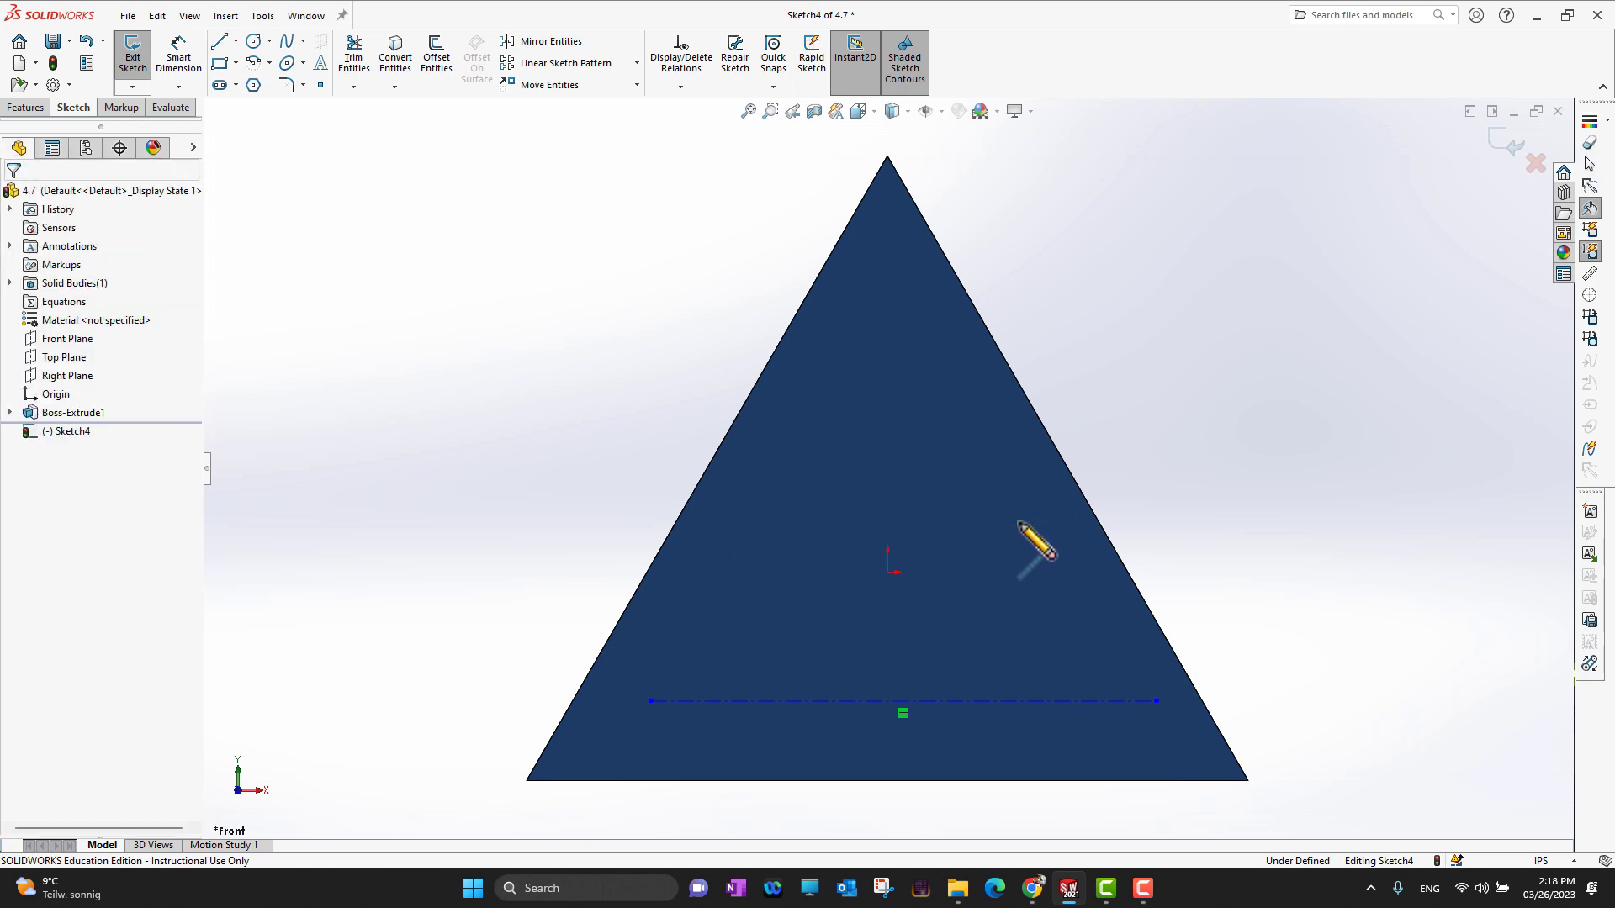
Draw a horizontal chain of three centerlines above the origin between the triangle's slanted edges, with the left segment about 0.93 in long.
click(235, 40)
click(262, 83)
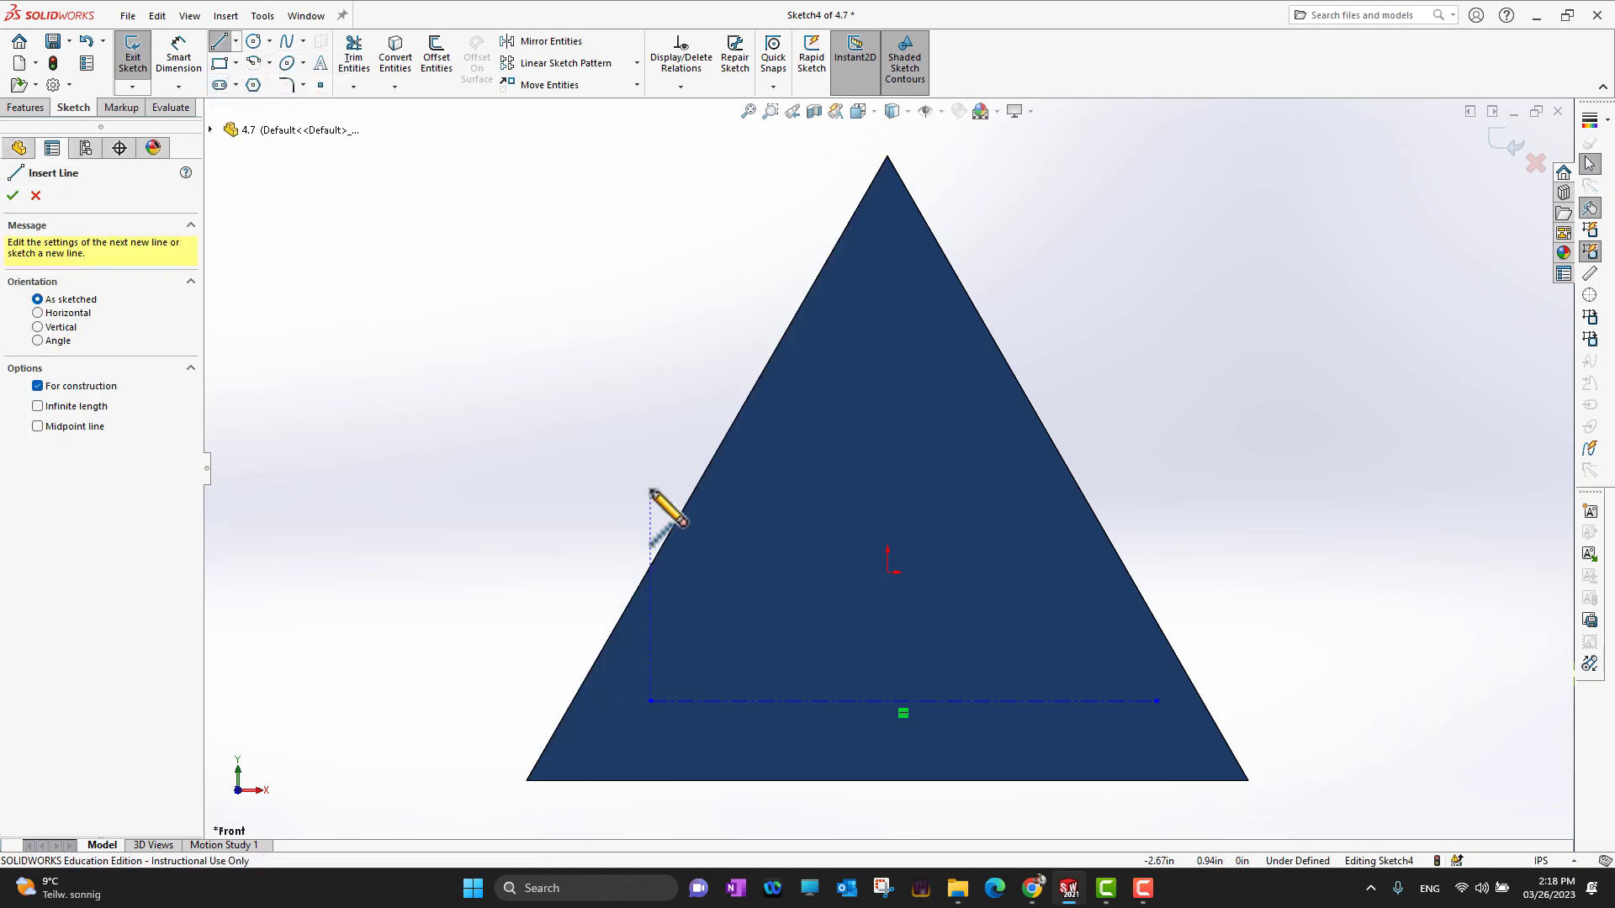
click(698, 488)
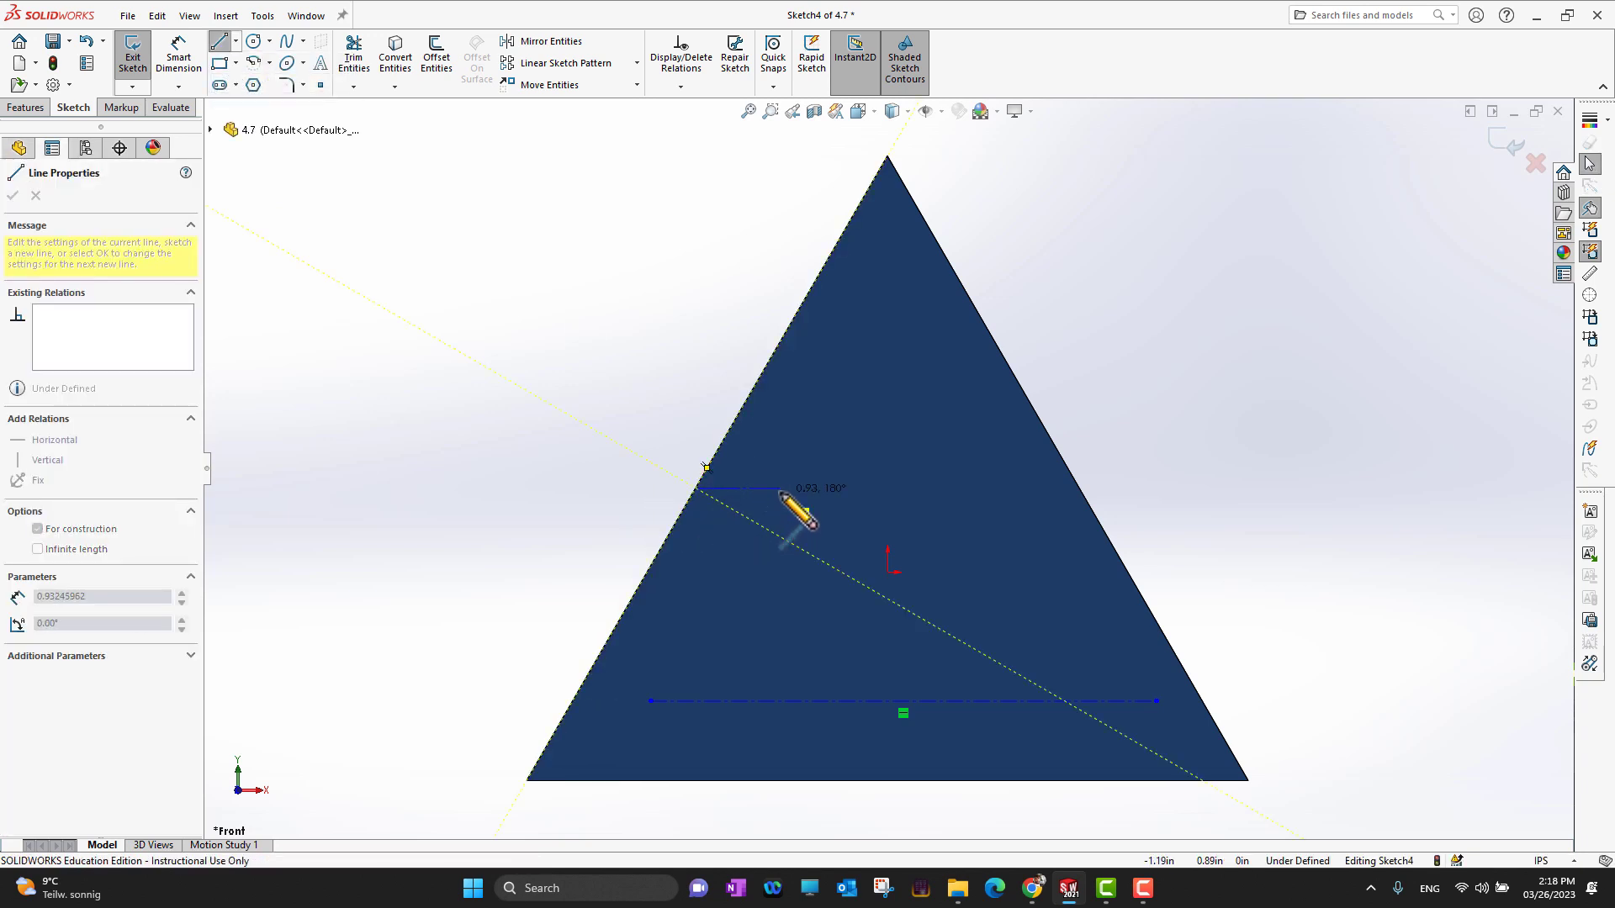
click(978, 488)
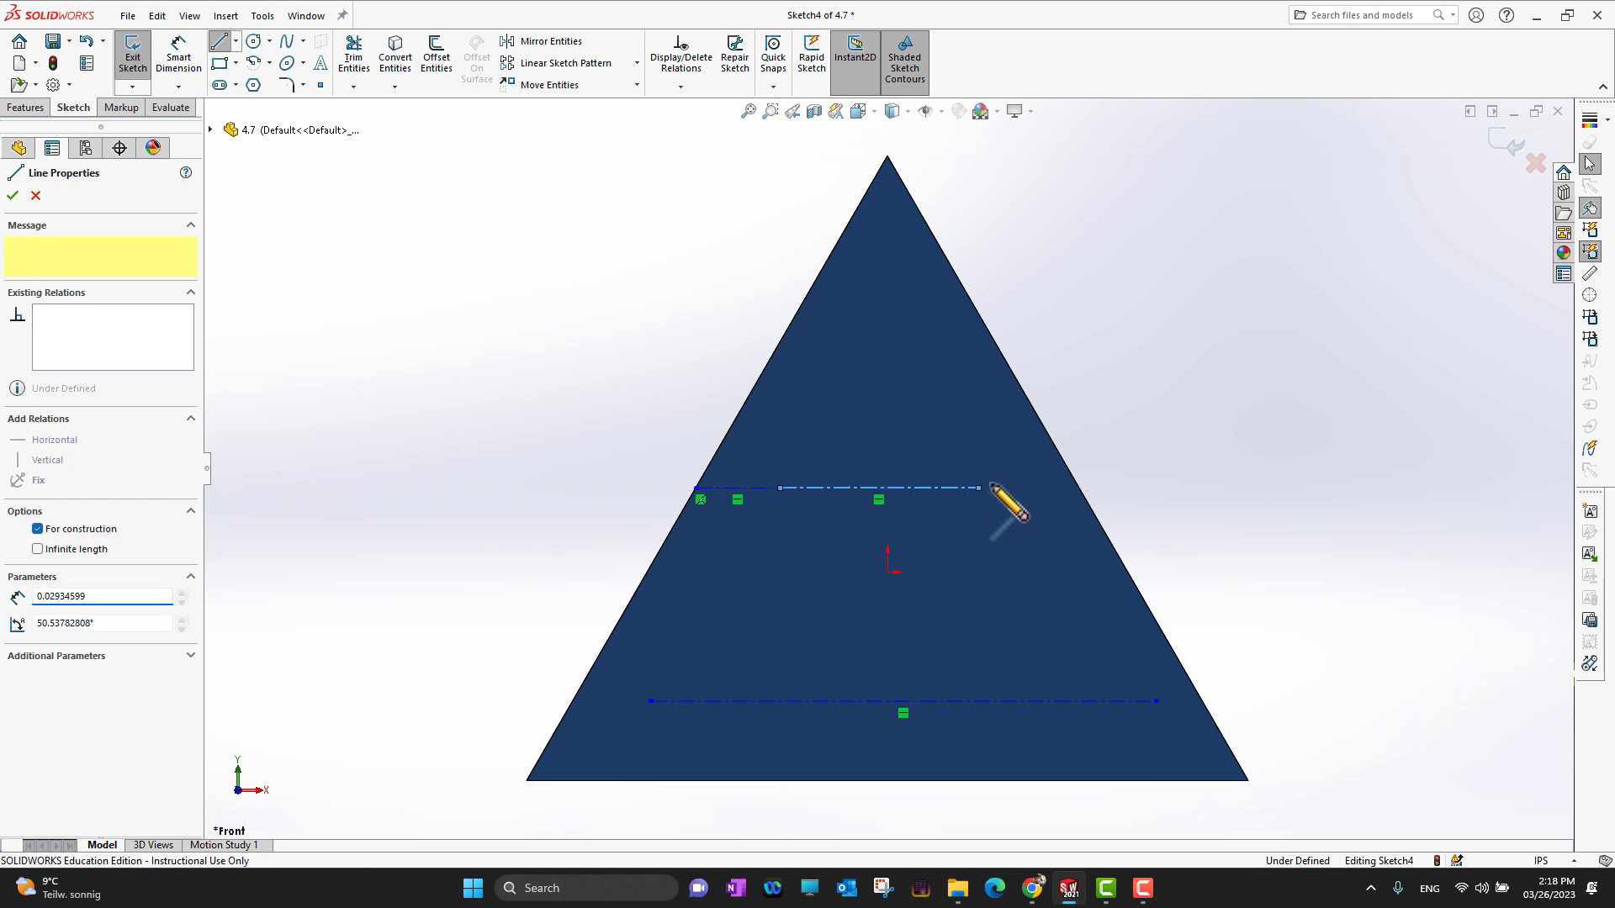
click(1079, 488)
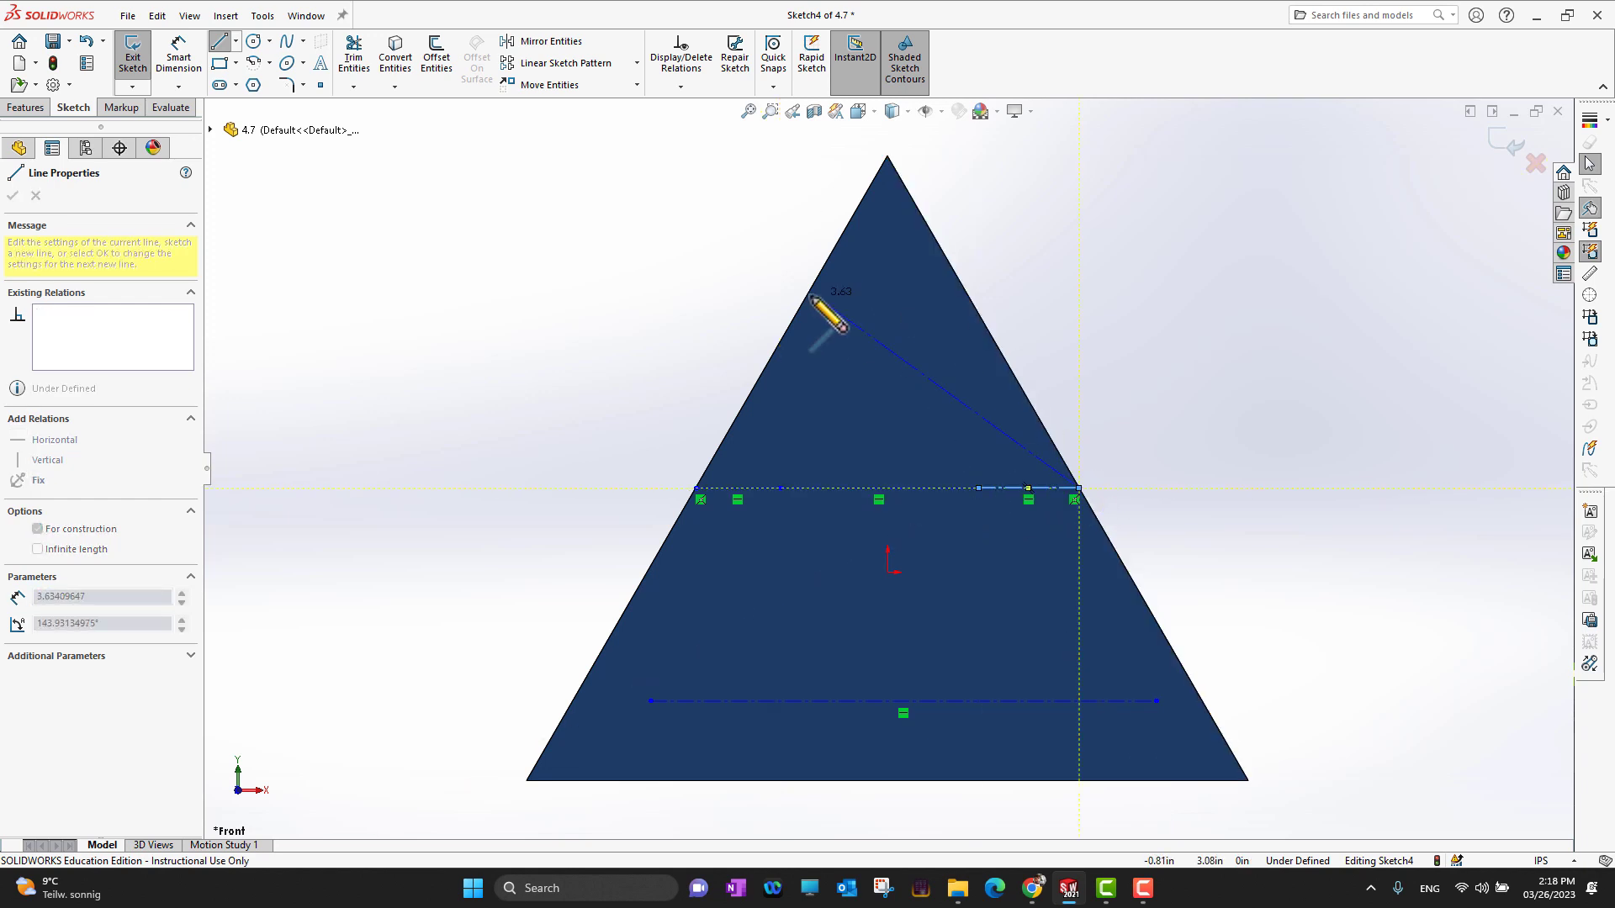
key(Escape)
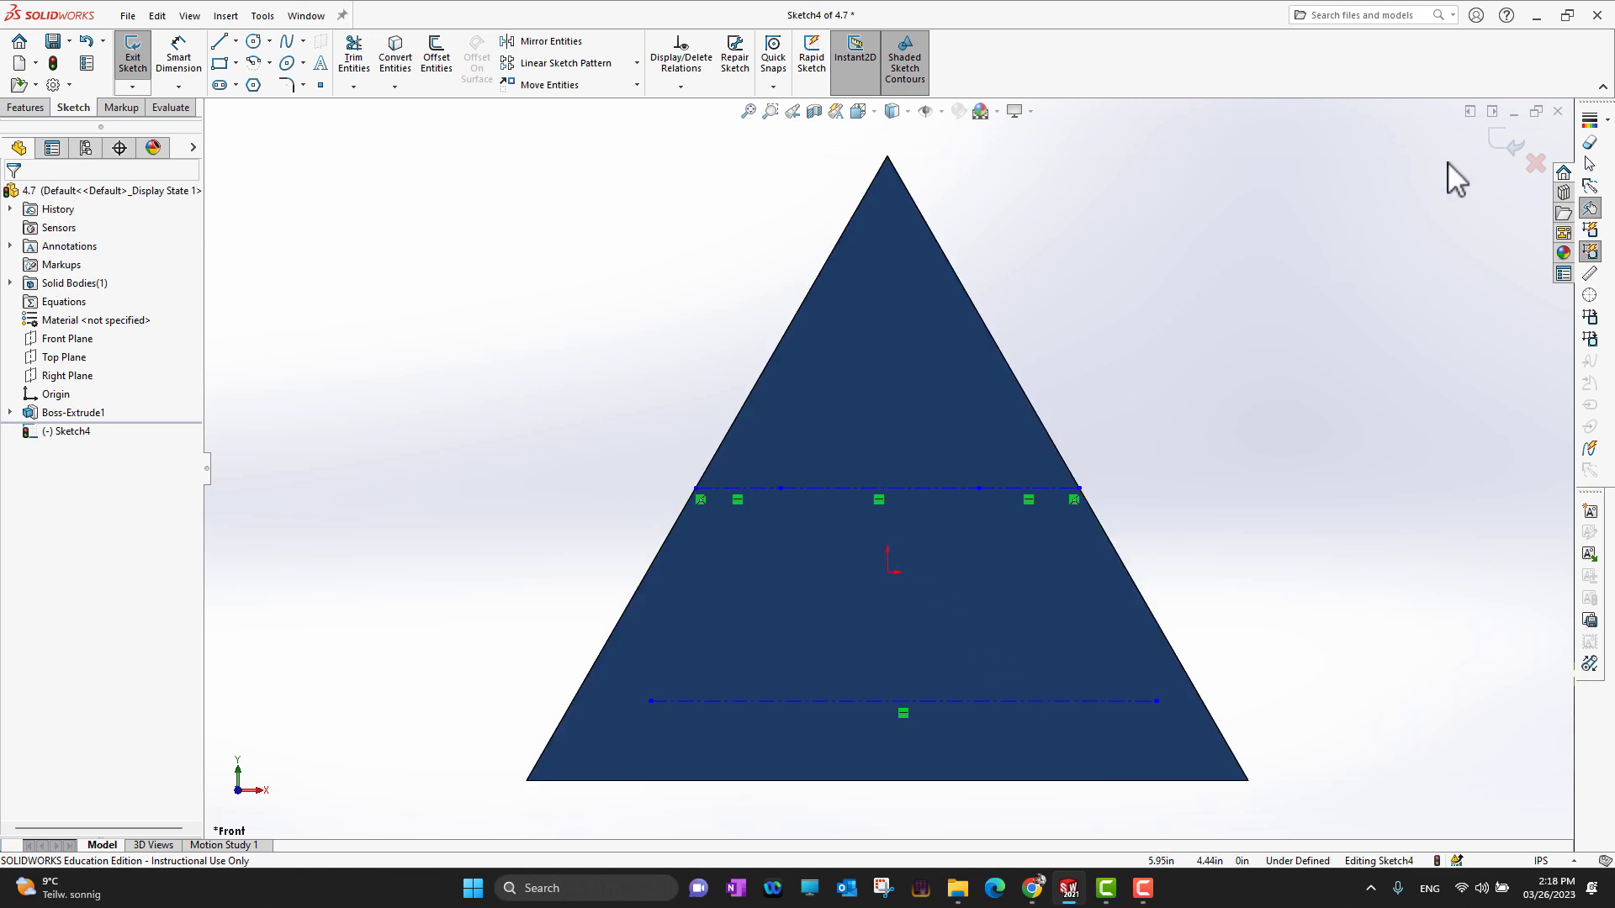
click(749, 488)
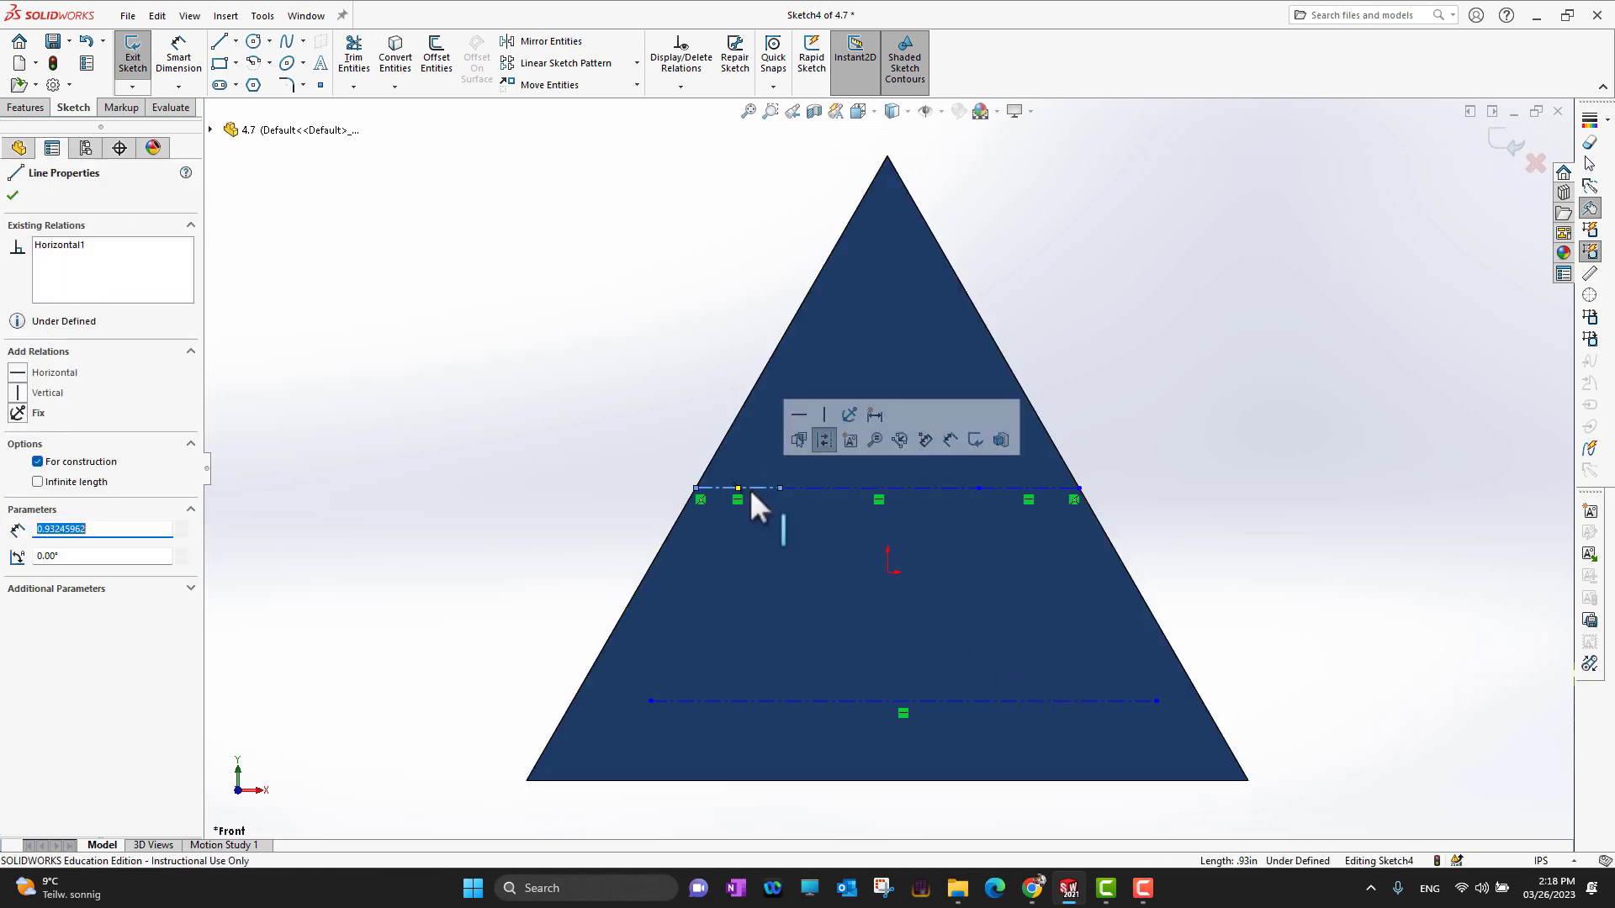
ctrl+click(1028, 488)
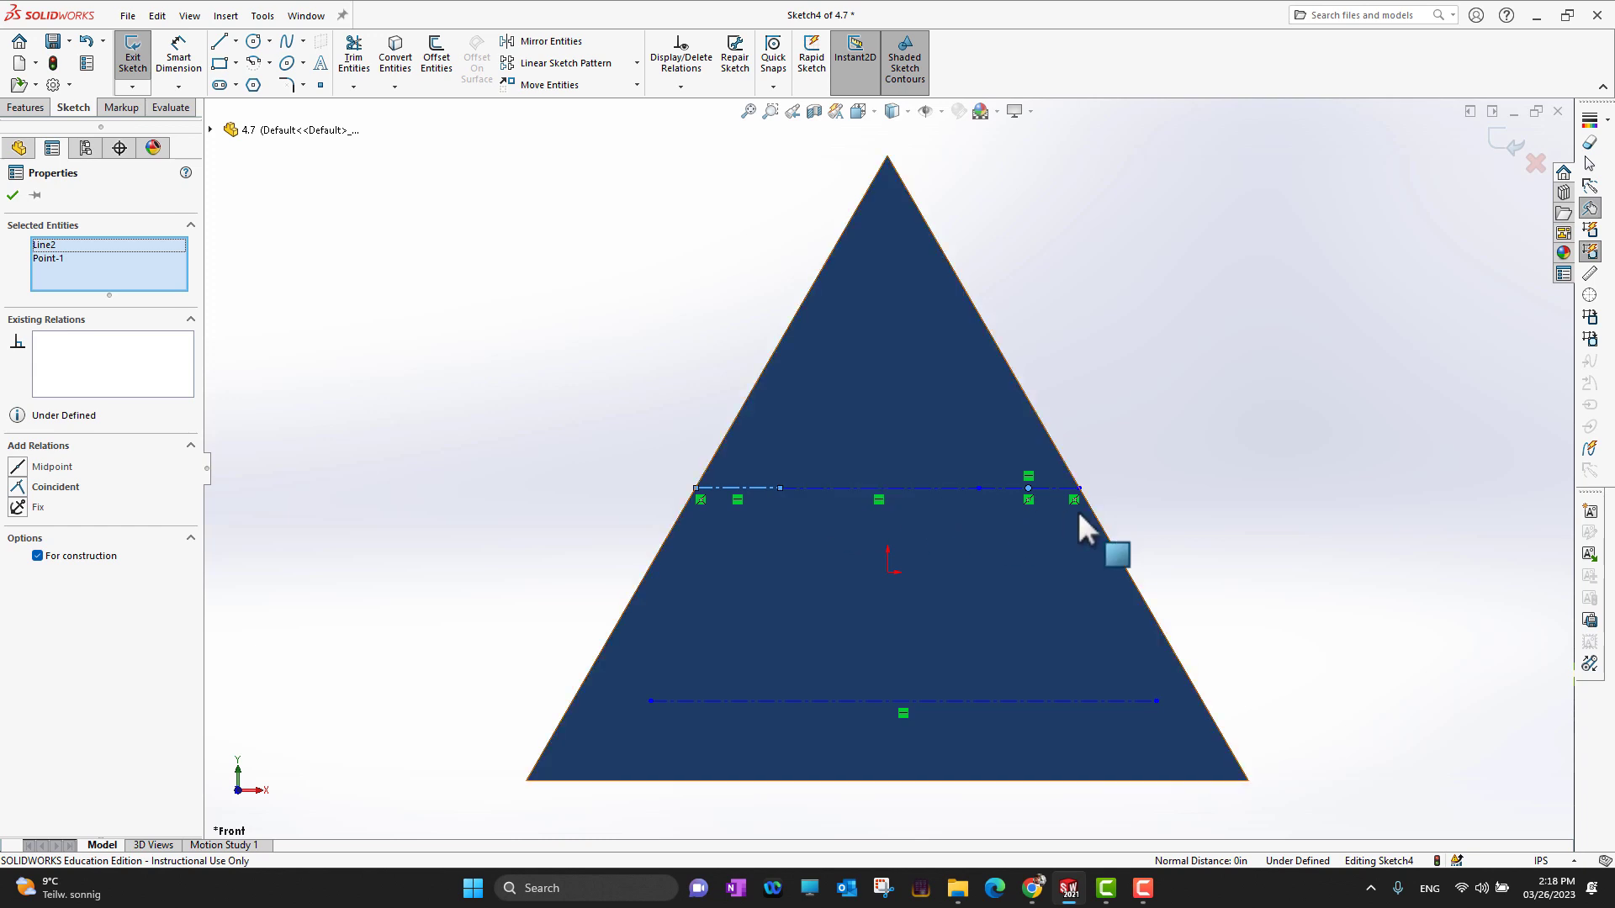
key(Escape)
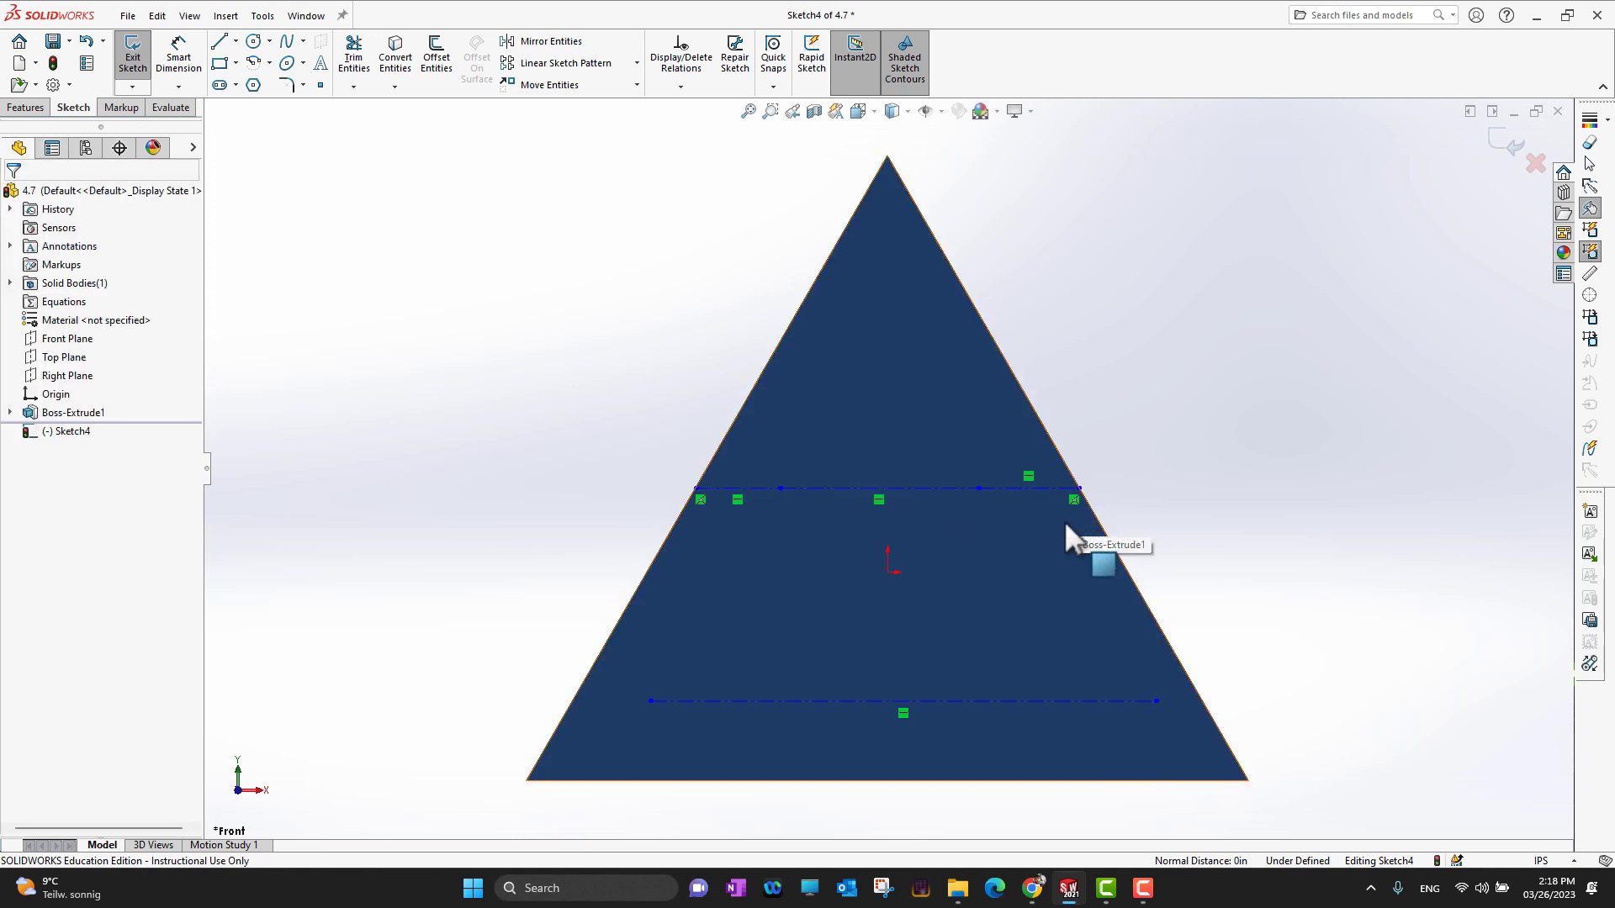
Make the left and right end segments of the upper horizontal centerline chain equal in length.
click(714, 488)
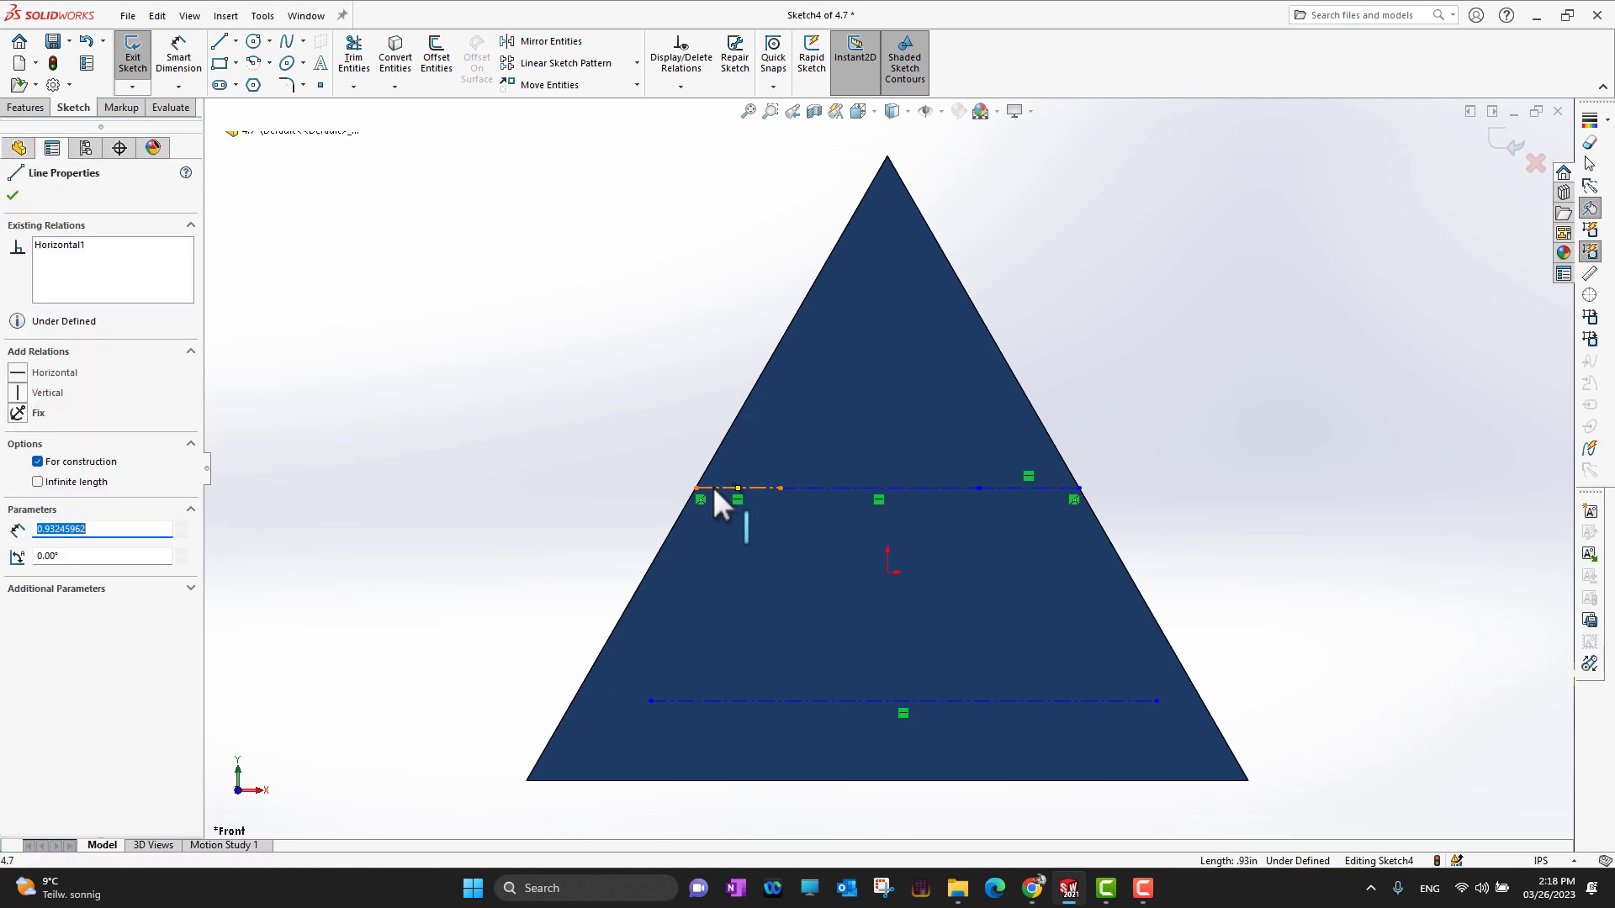
ctrl+click(1004, 489)
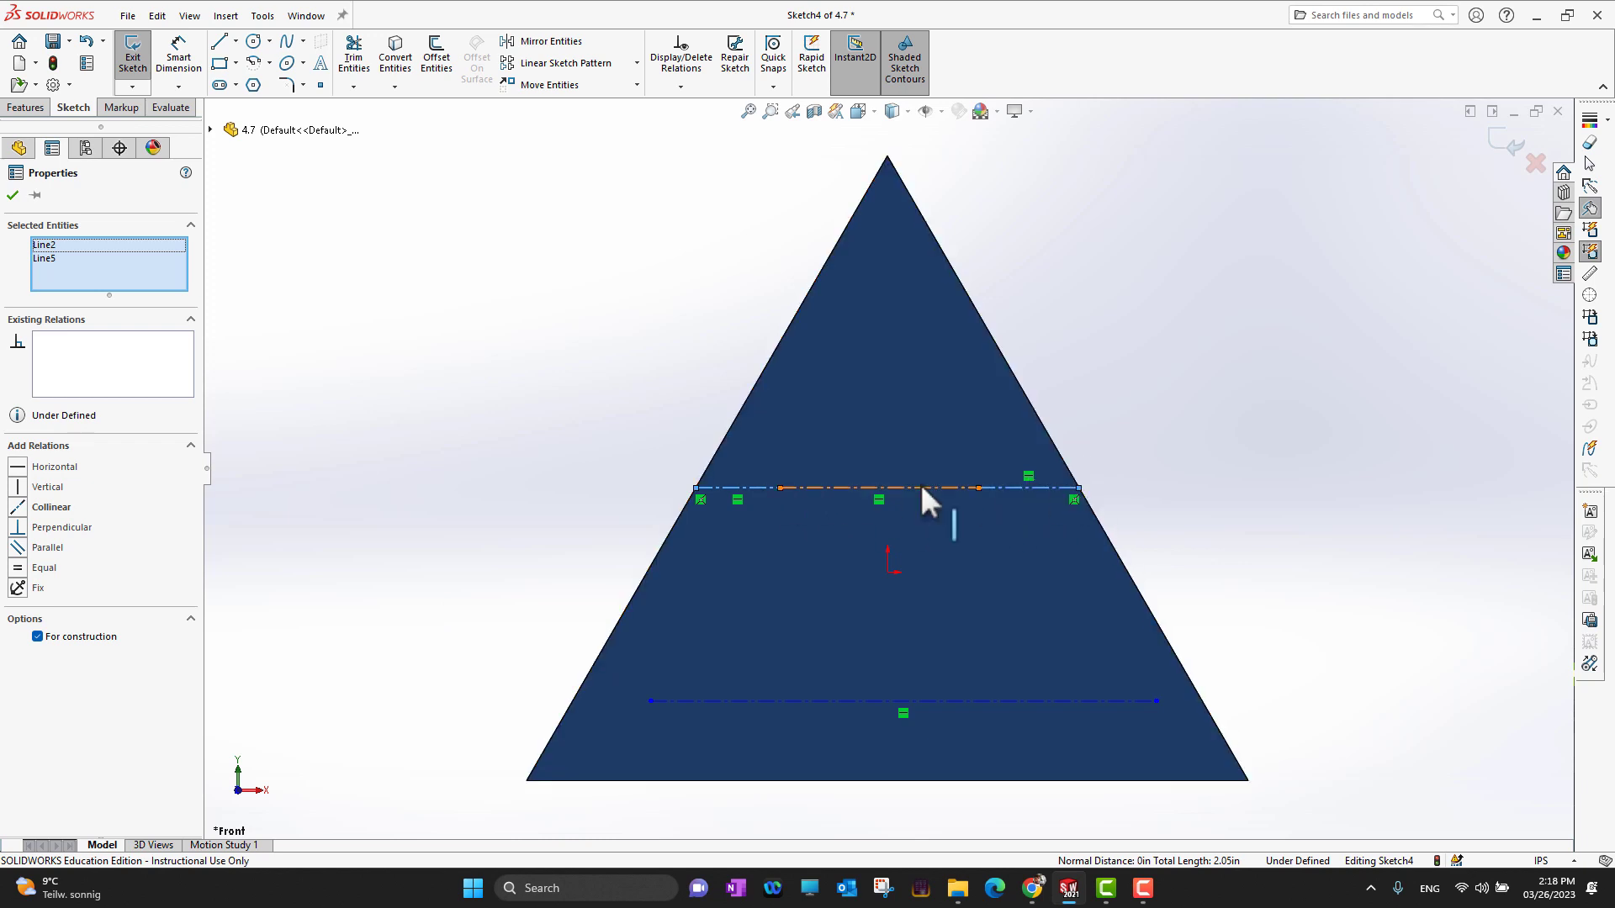
click(18, 568)
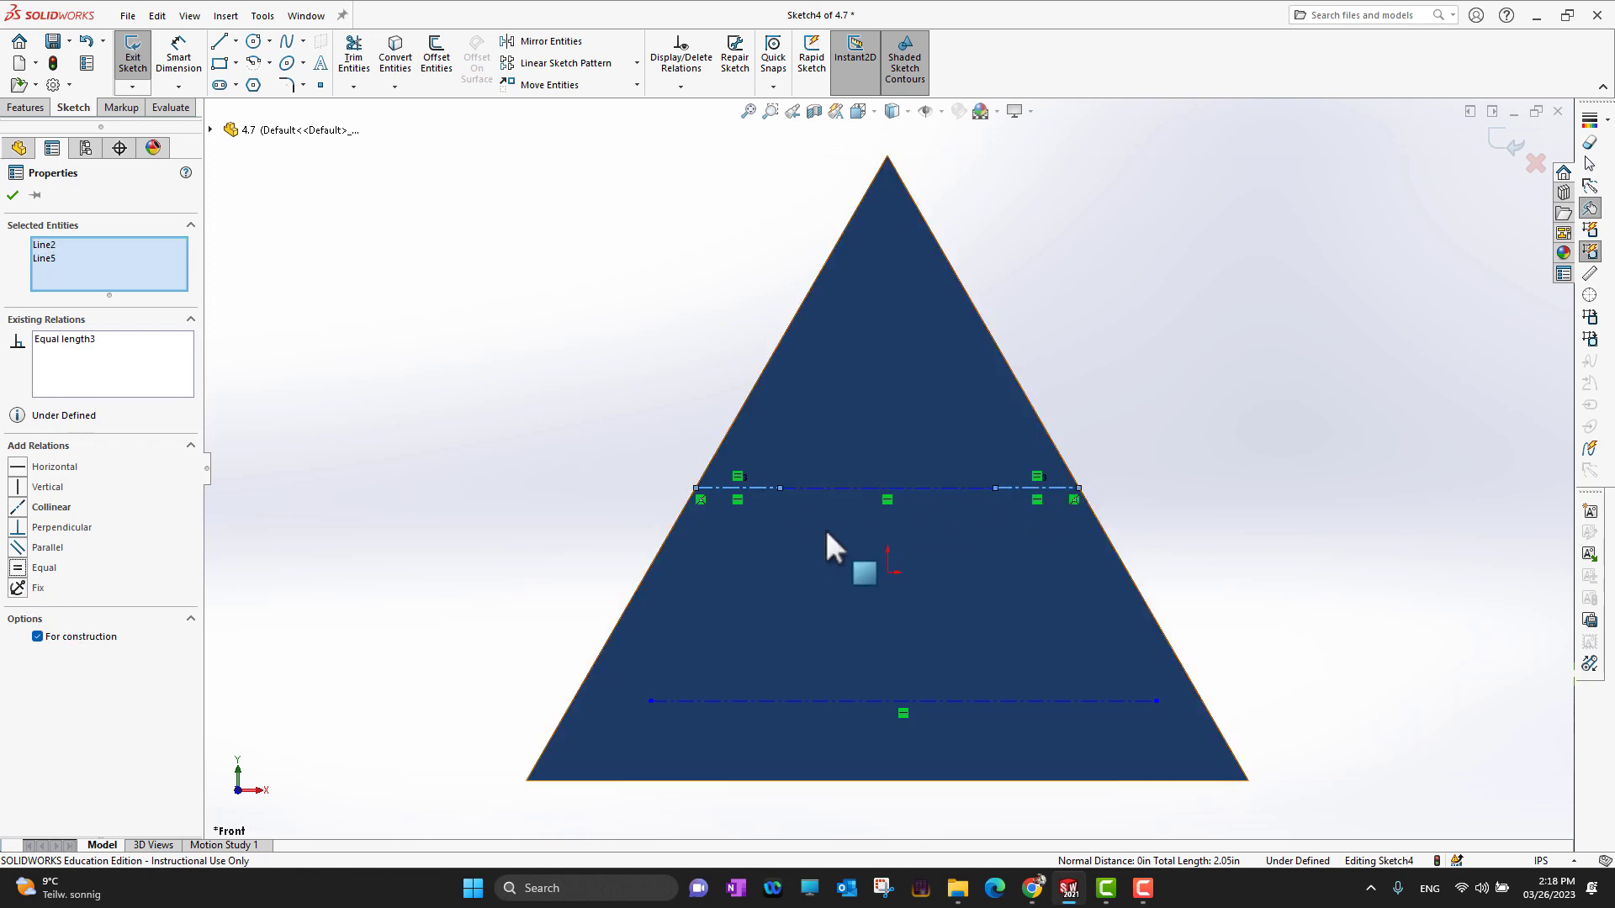
click(12, 195)
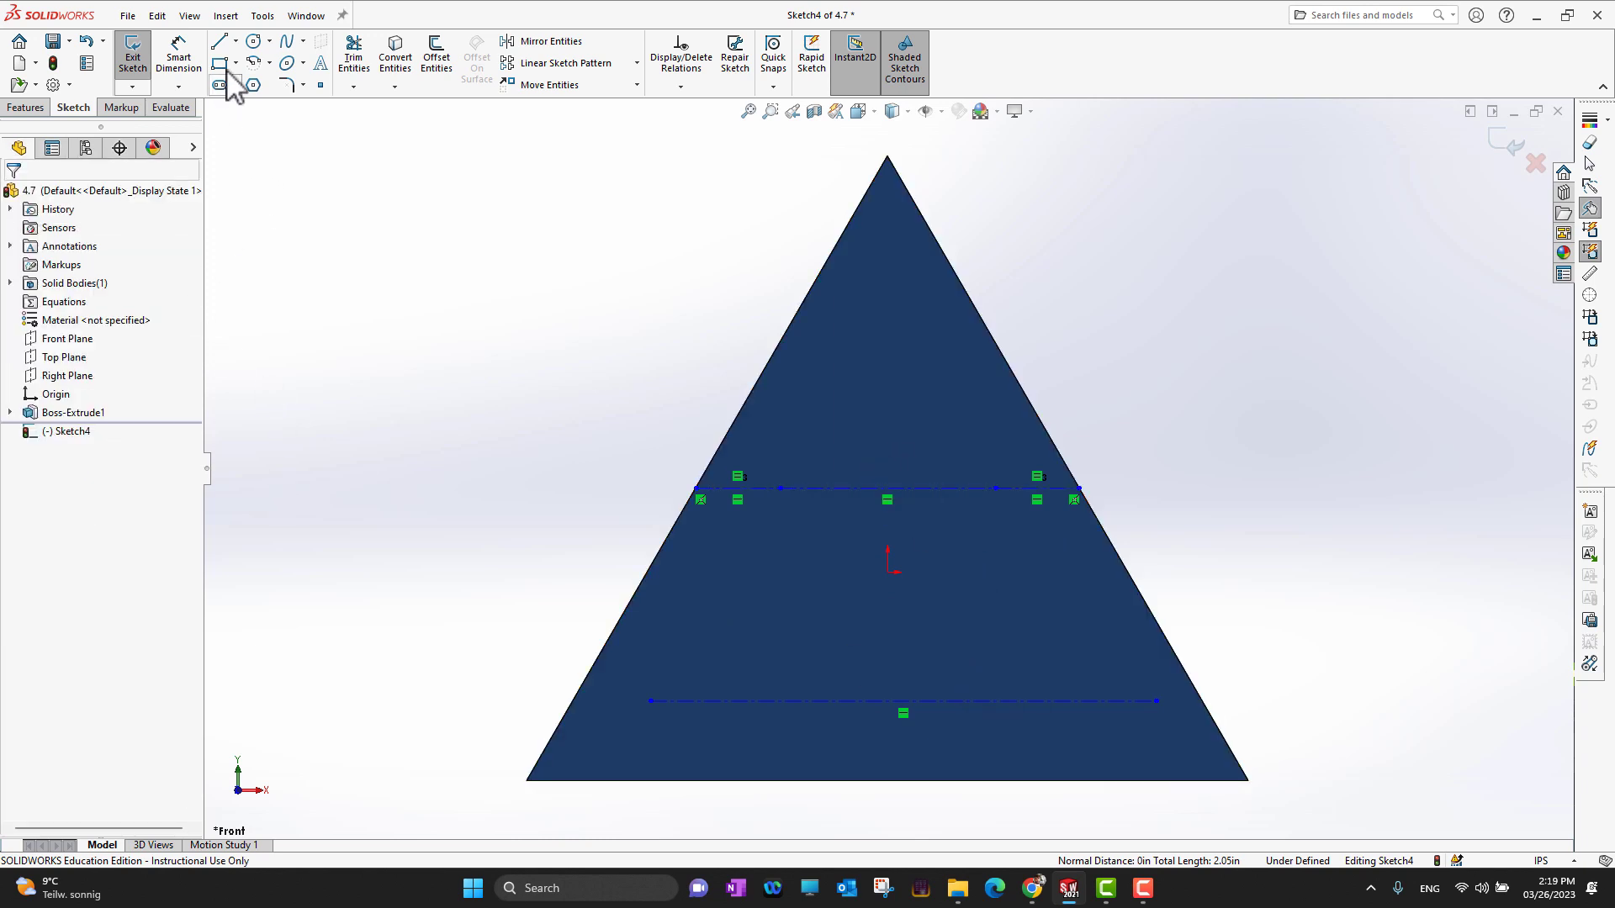
Draw a centerline about 1.44 in long from the origin to the midpoint of the lower horizontal centerline.
click(236, 40)
click(252, 90)
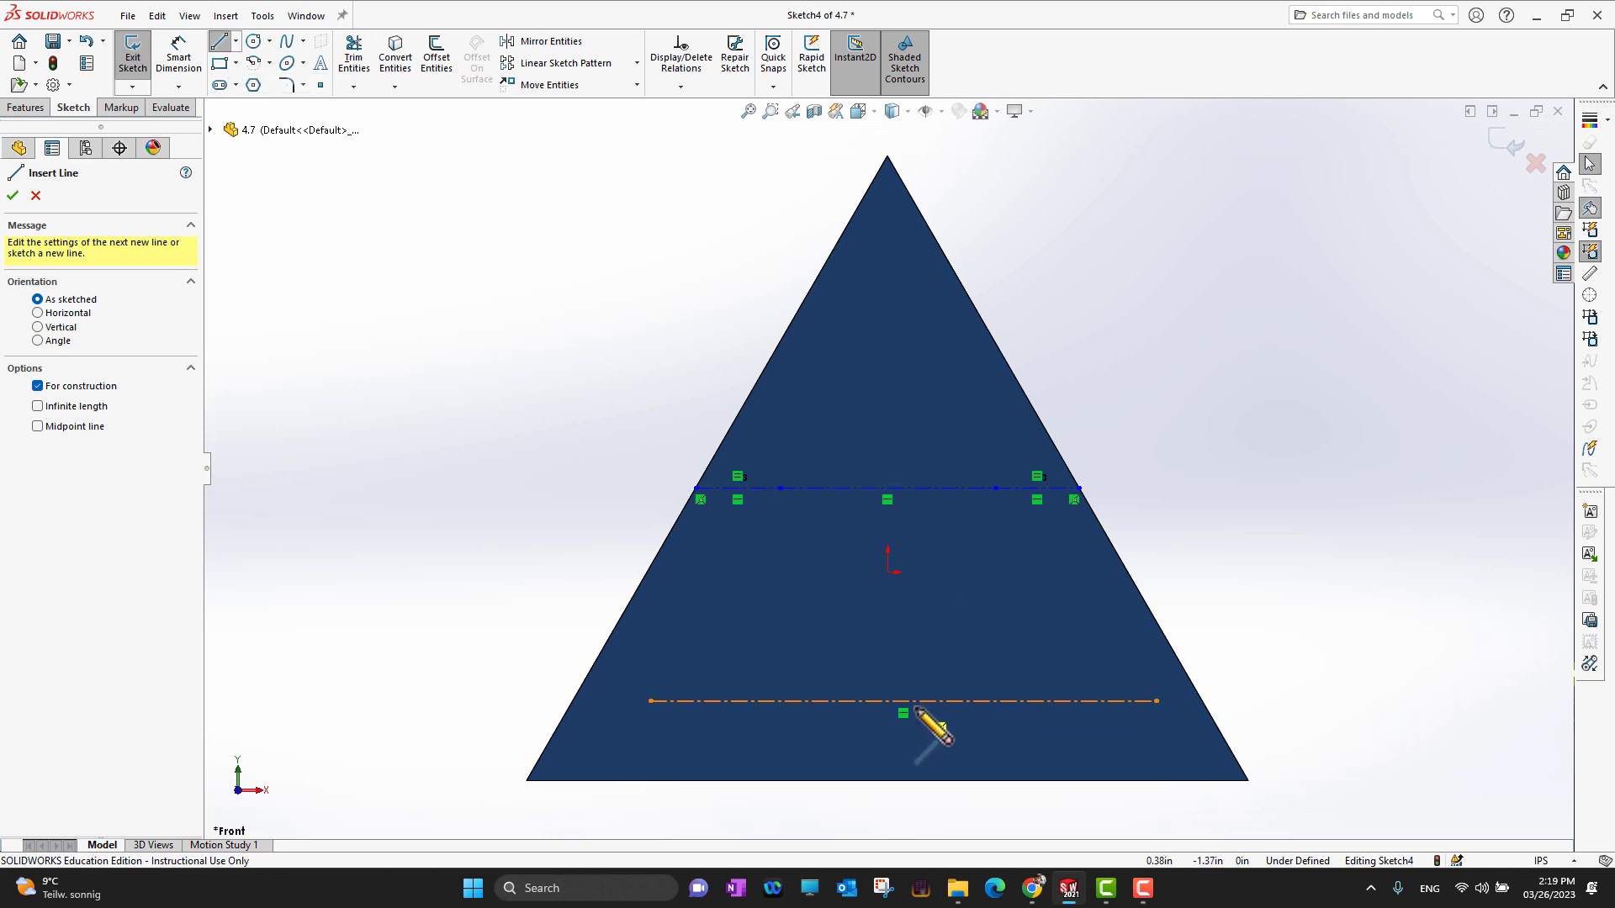
click(887, 572)
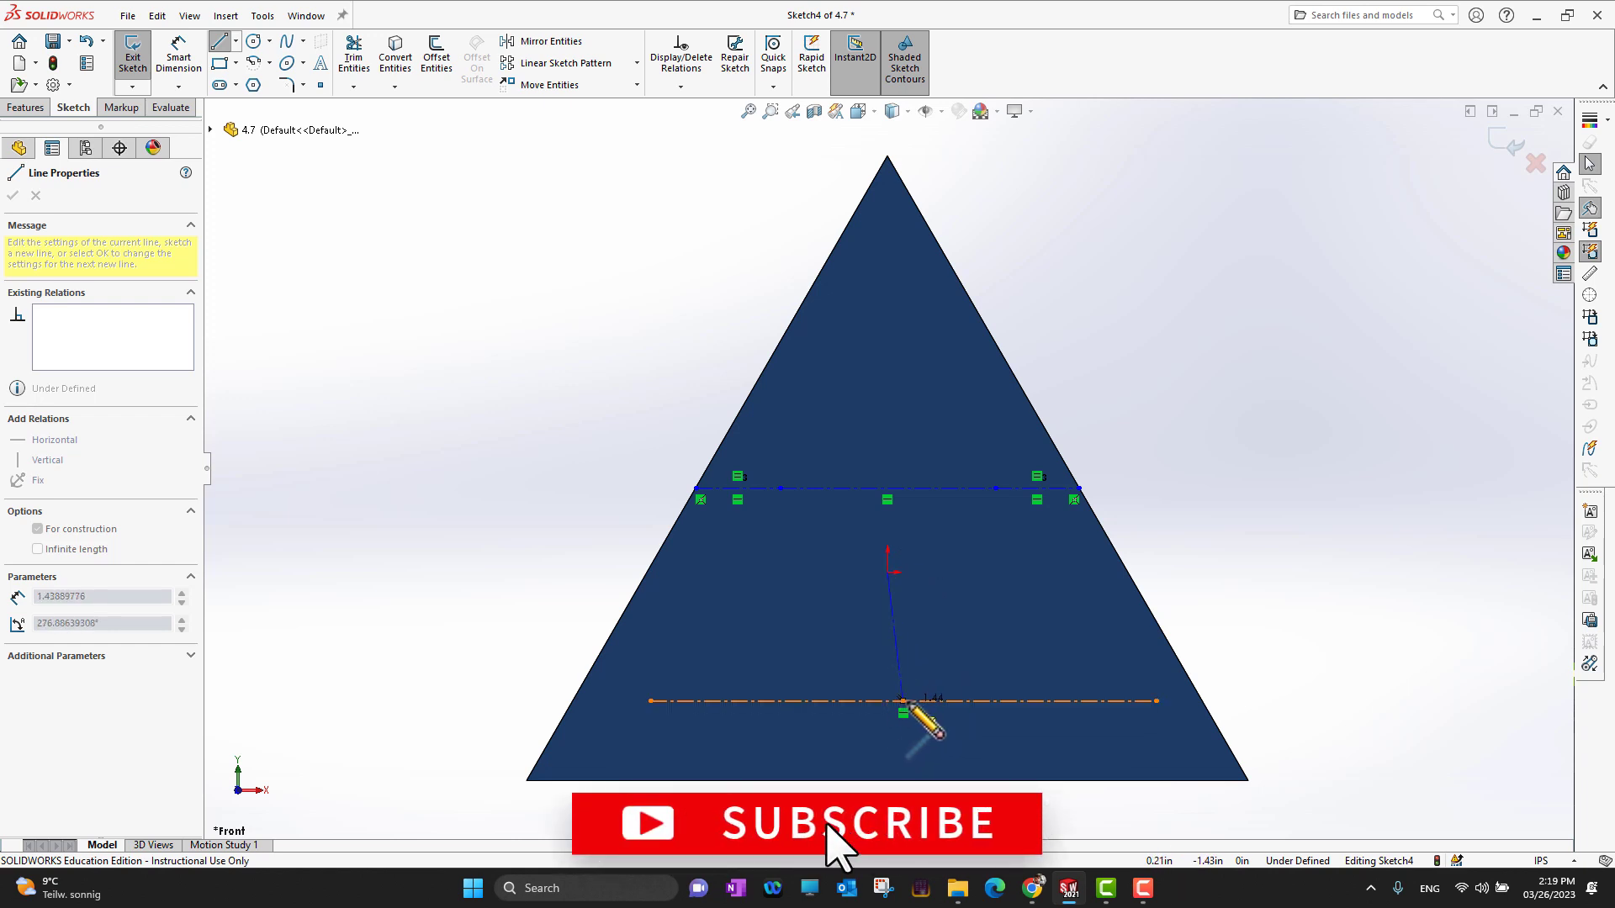
click(903, 700)
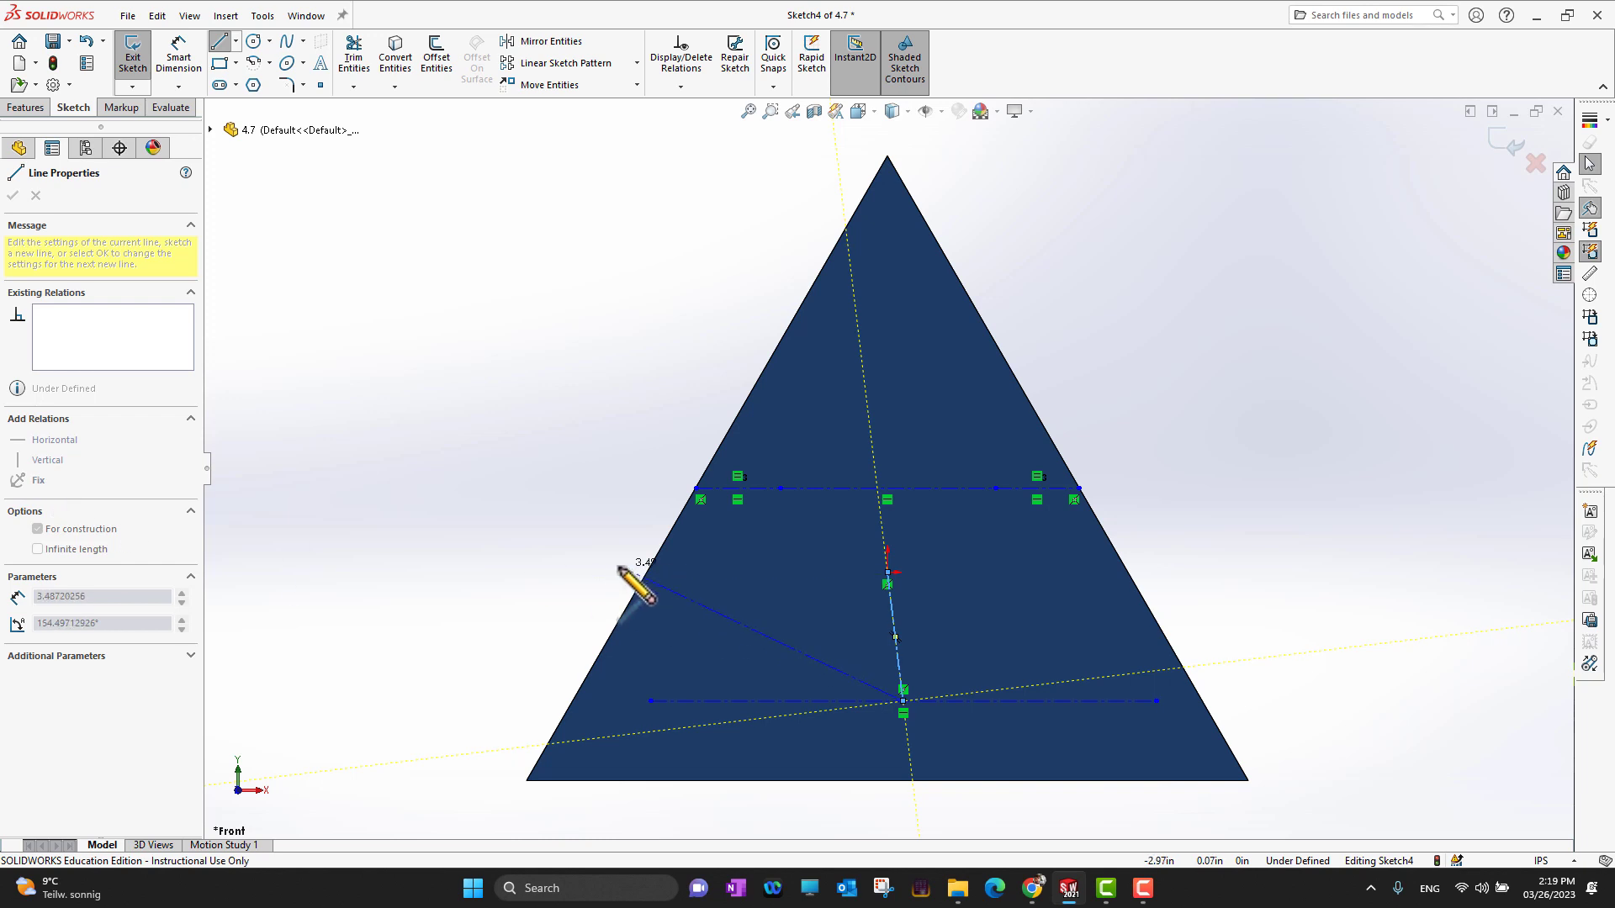
key(Escape)
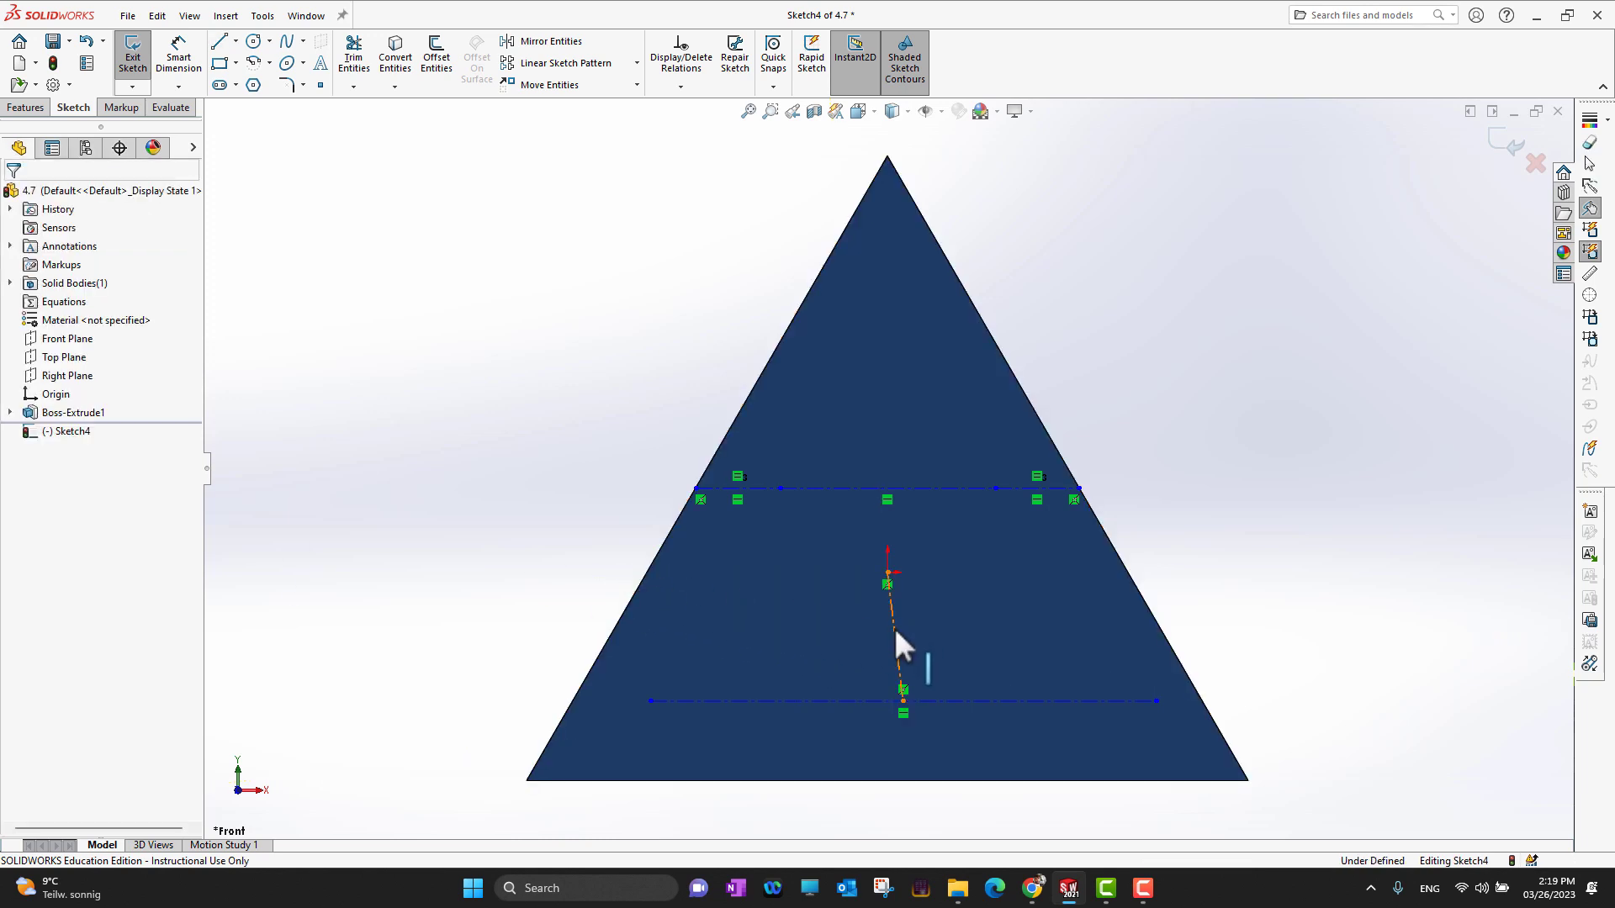
Apply a vertical relation to the centerline joining the origin and the lower horizontal centerline.
click(894, 627)
click(970, 555)
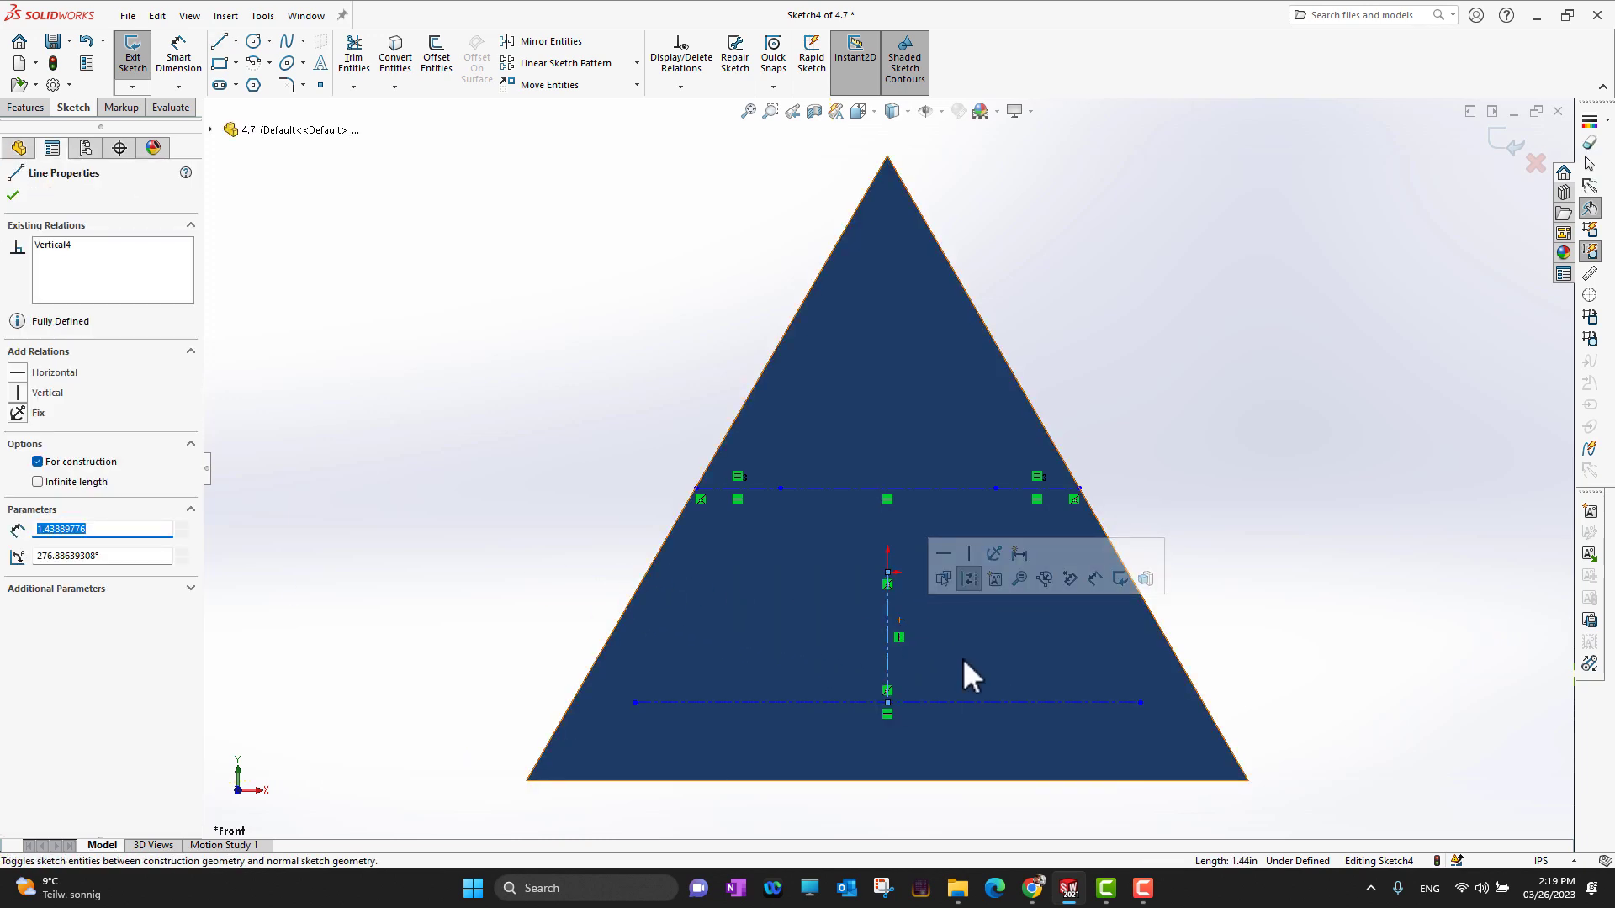
click(15, 197)
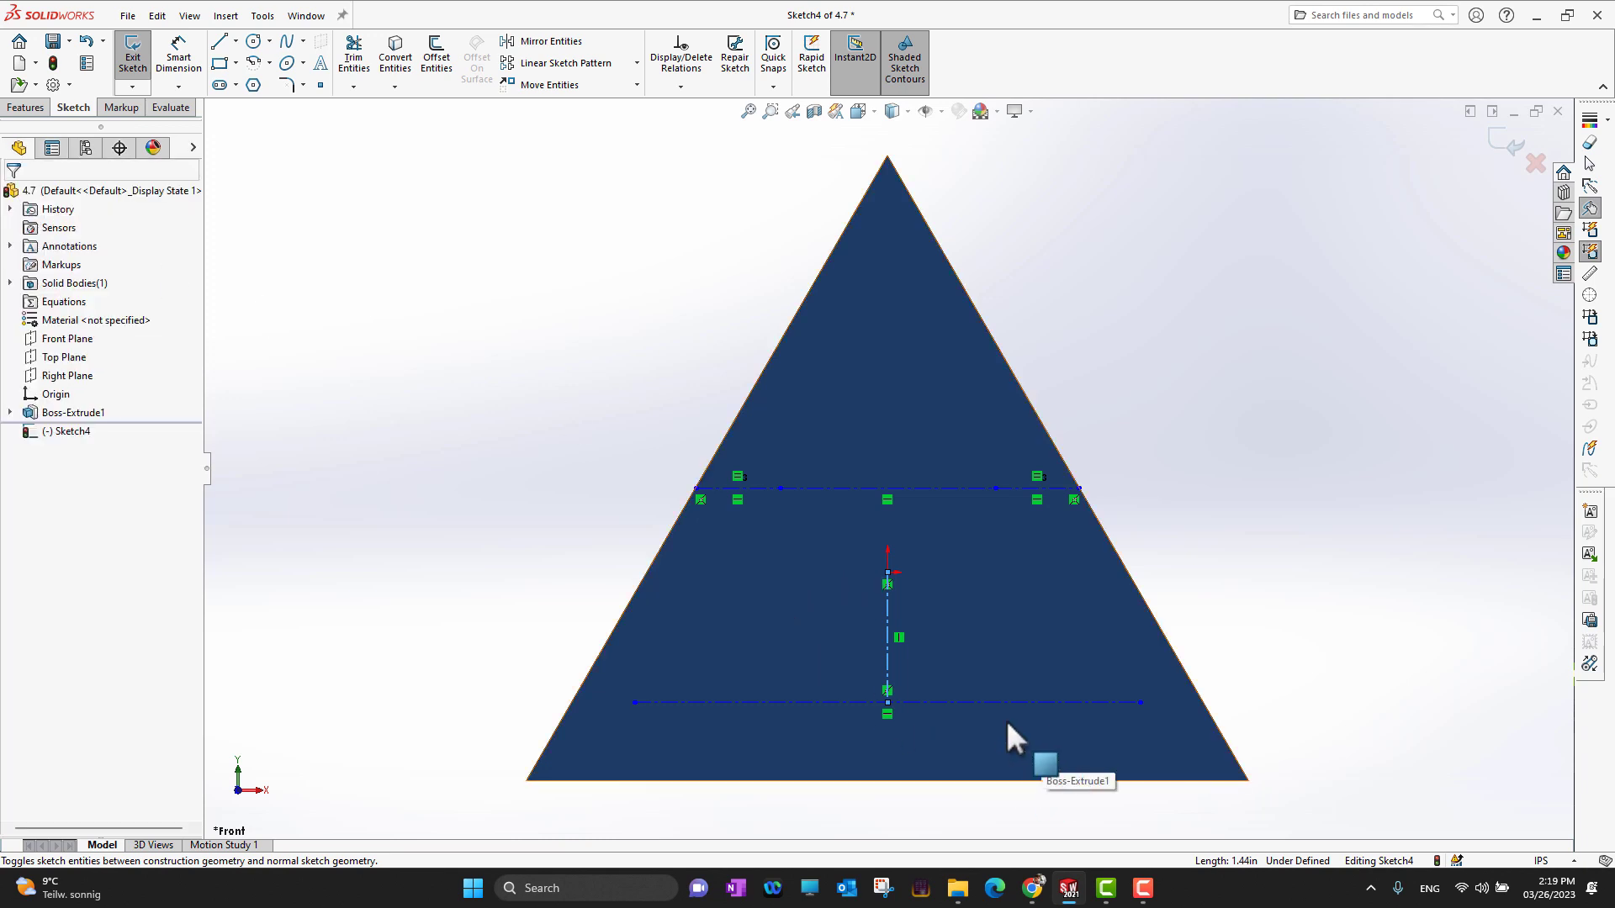
click(1288, 543)
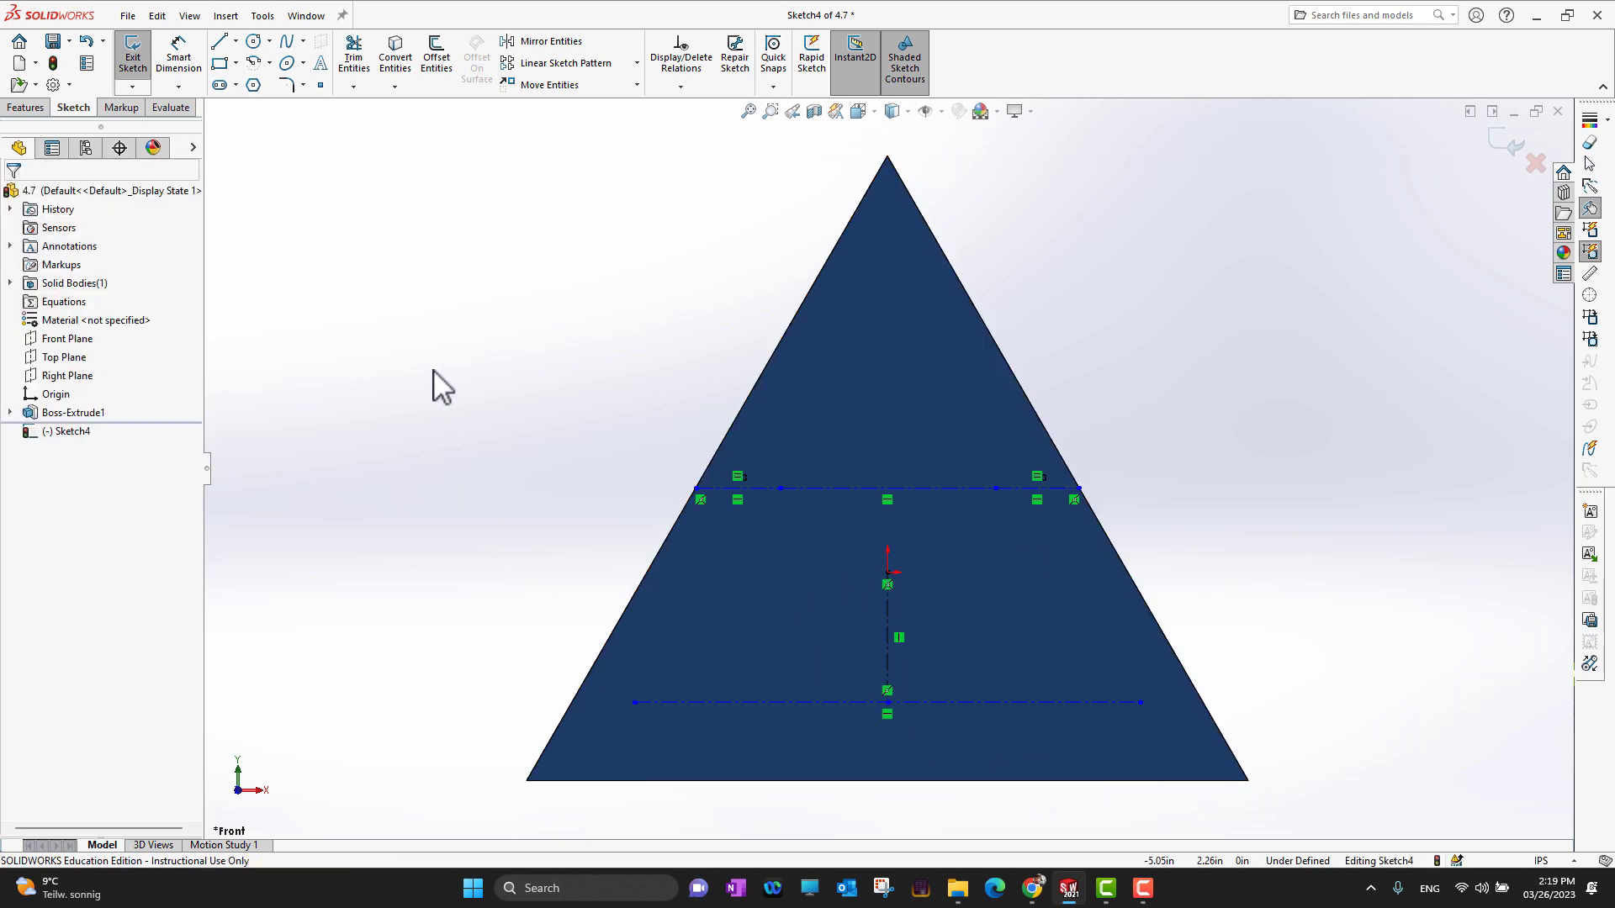
Sketch a wavy four-point spline across the upper part of the triangle, above the centerline chain.
click(287, 48)
click(798, 383)
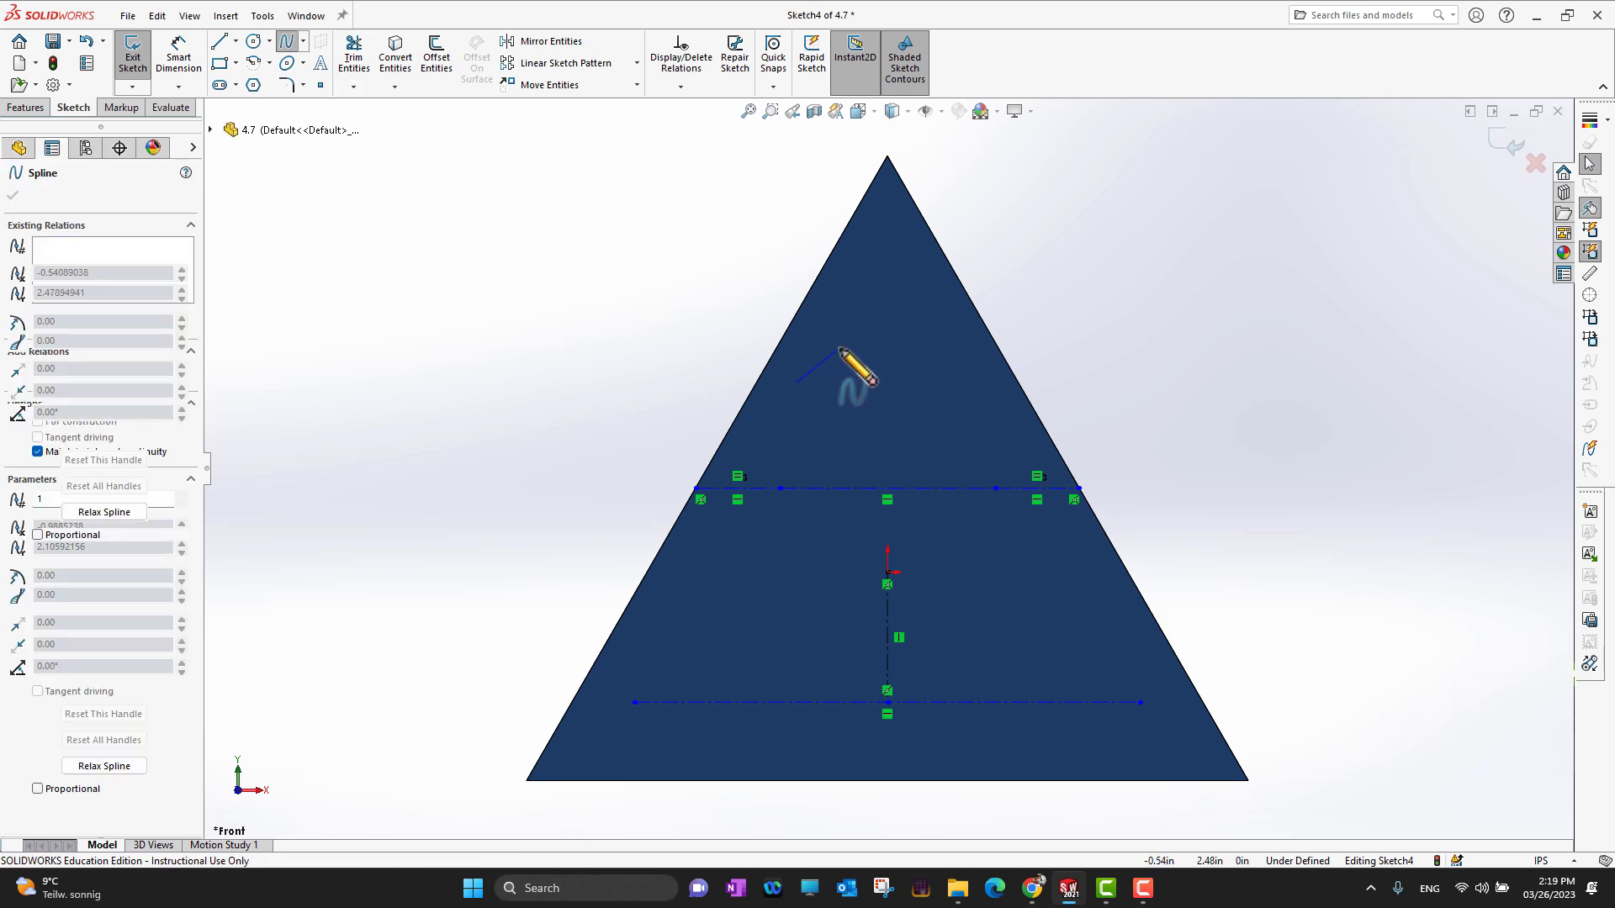
click(847, 345)
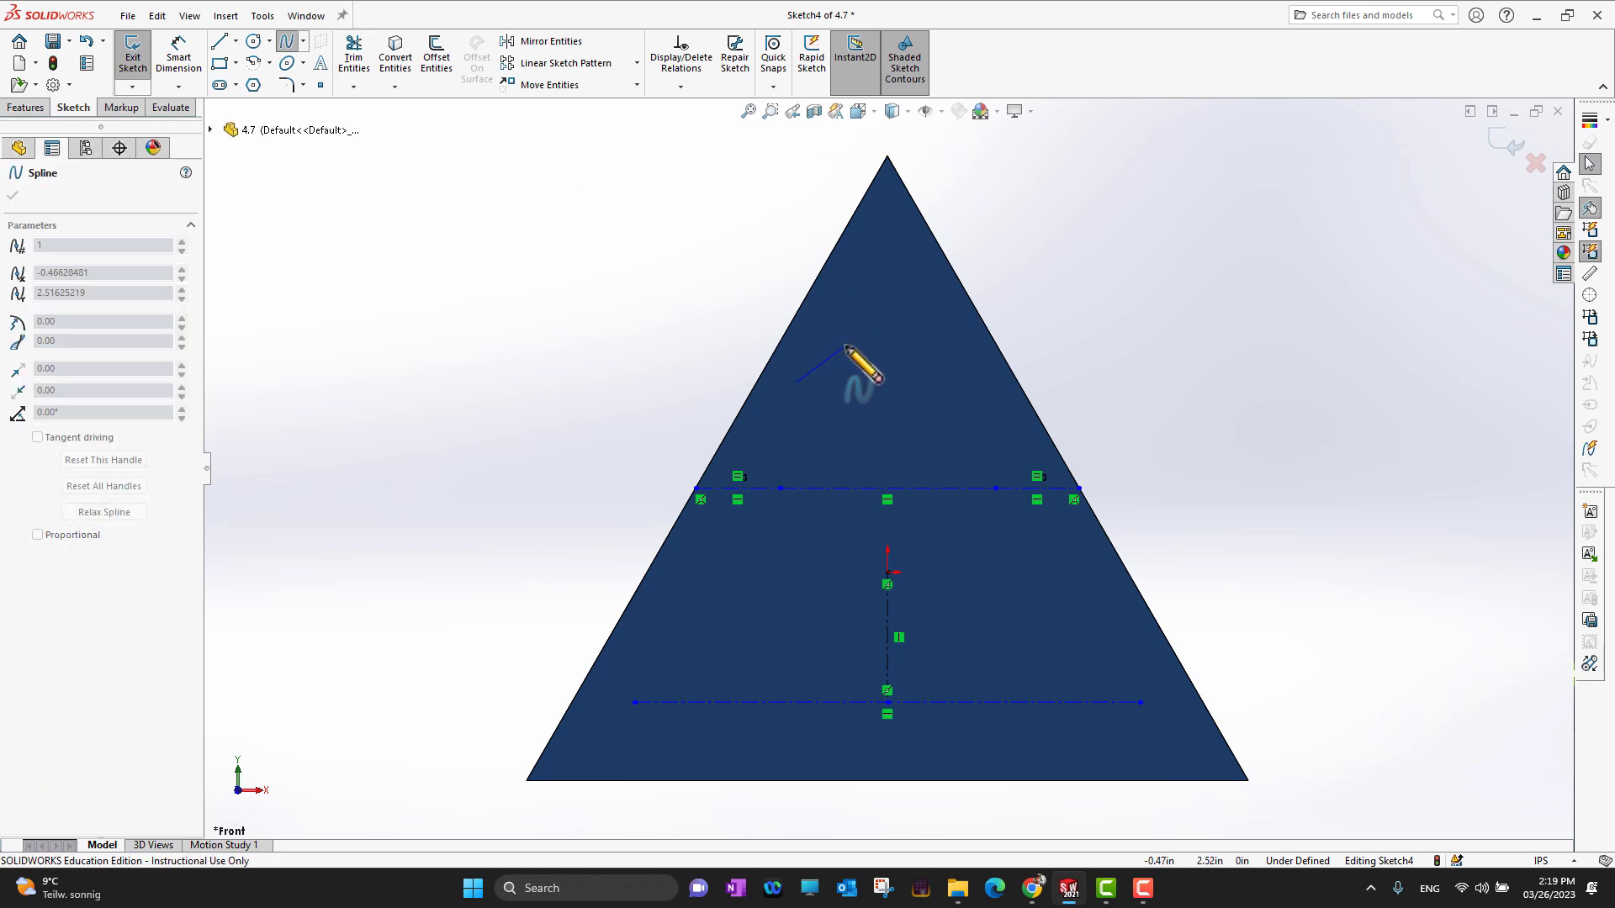
click(928, 387)
click(975, 346)
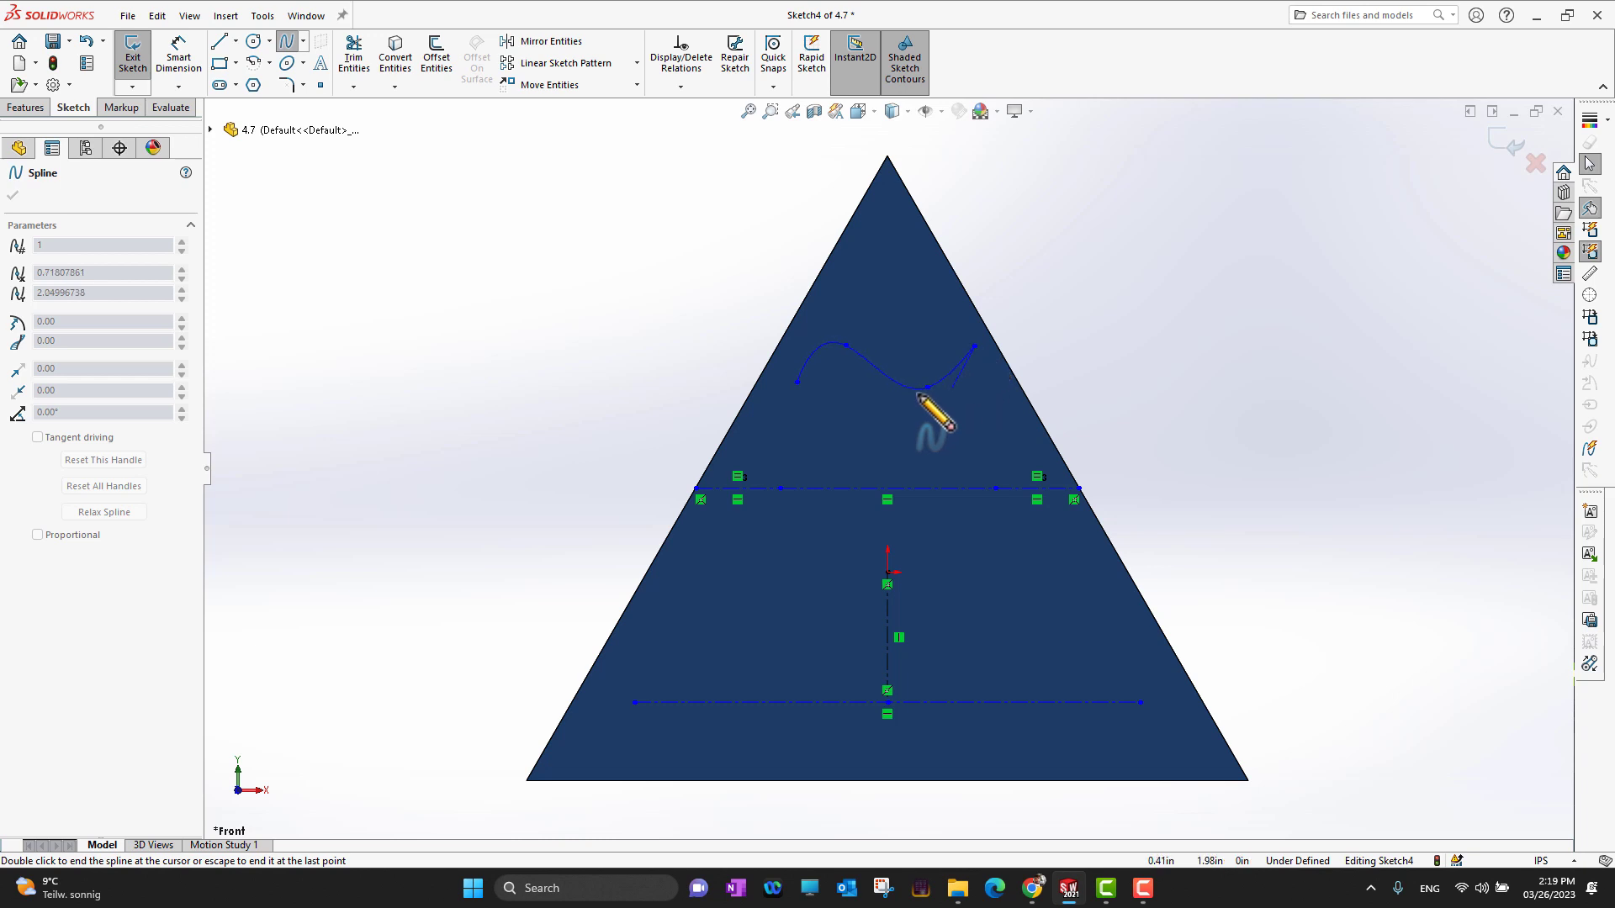
key(Escape)
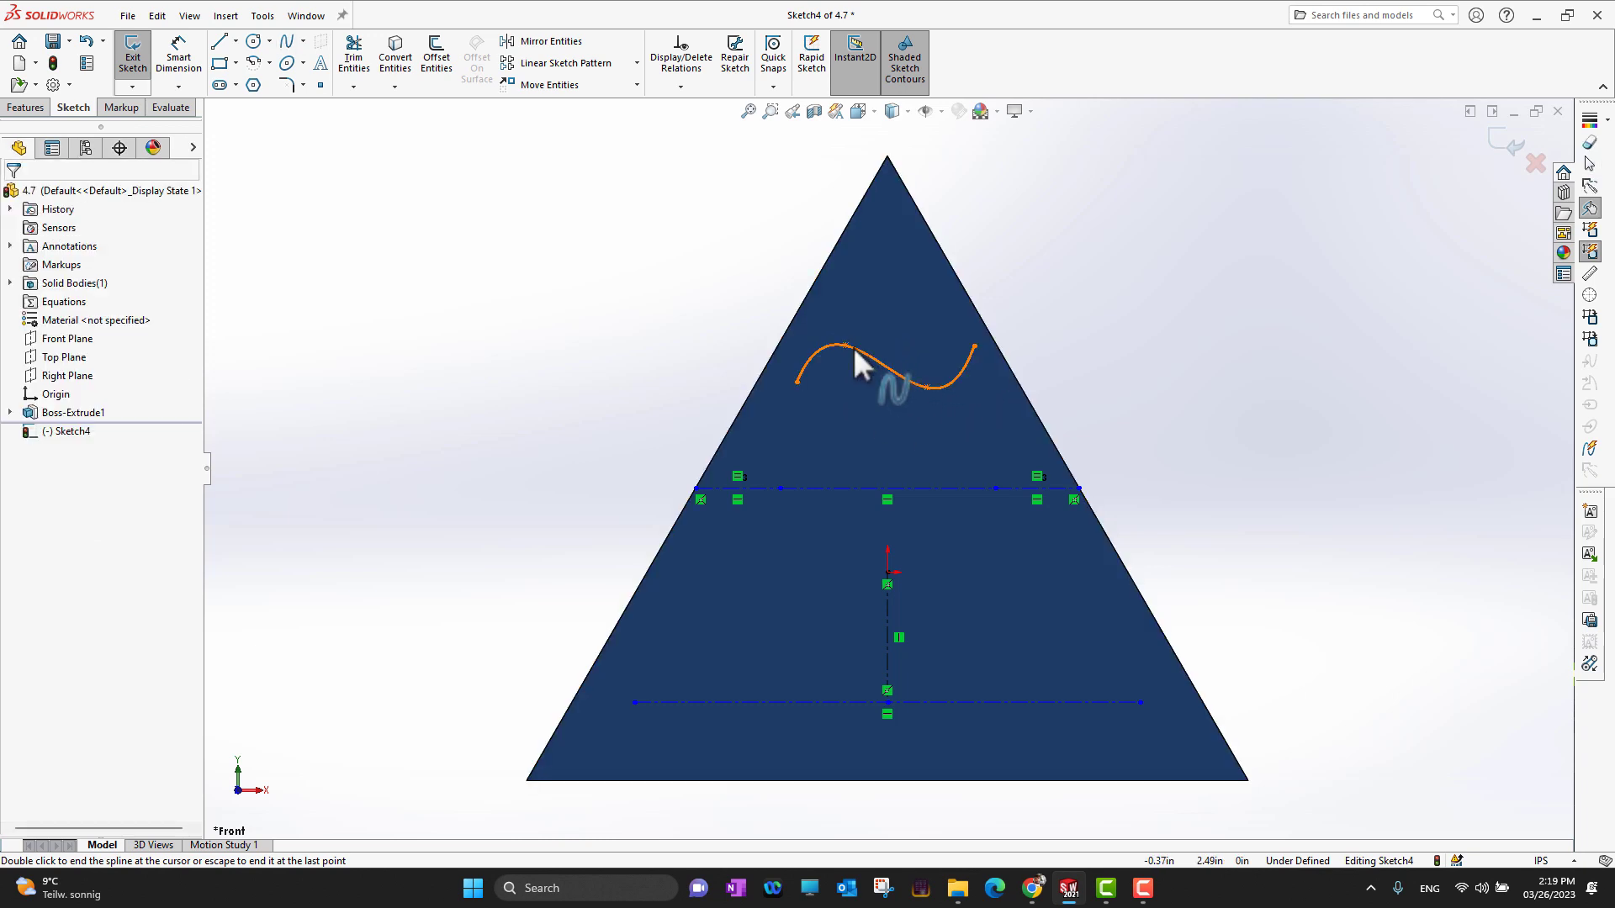
Lower the spline's second point slightly, tilt its right end tangent to about 48°, and exit the sketch.
drag(846, 345, 850, 361)
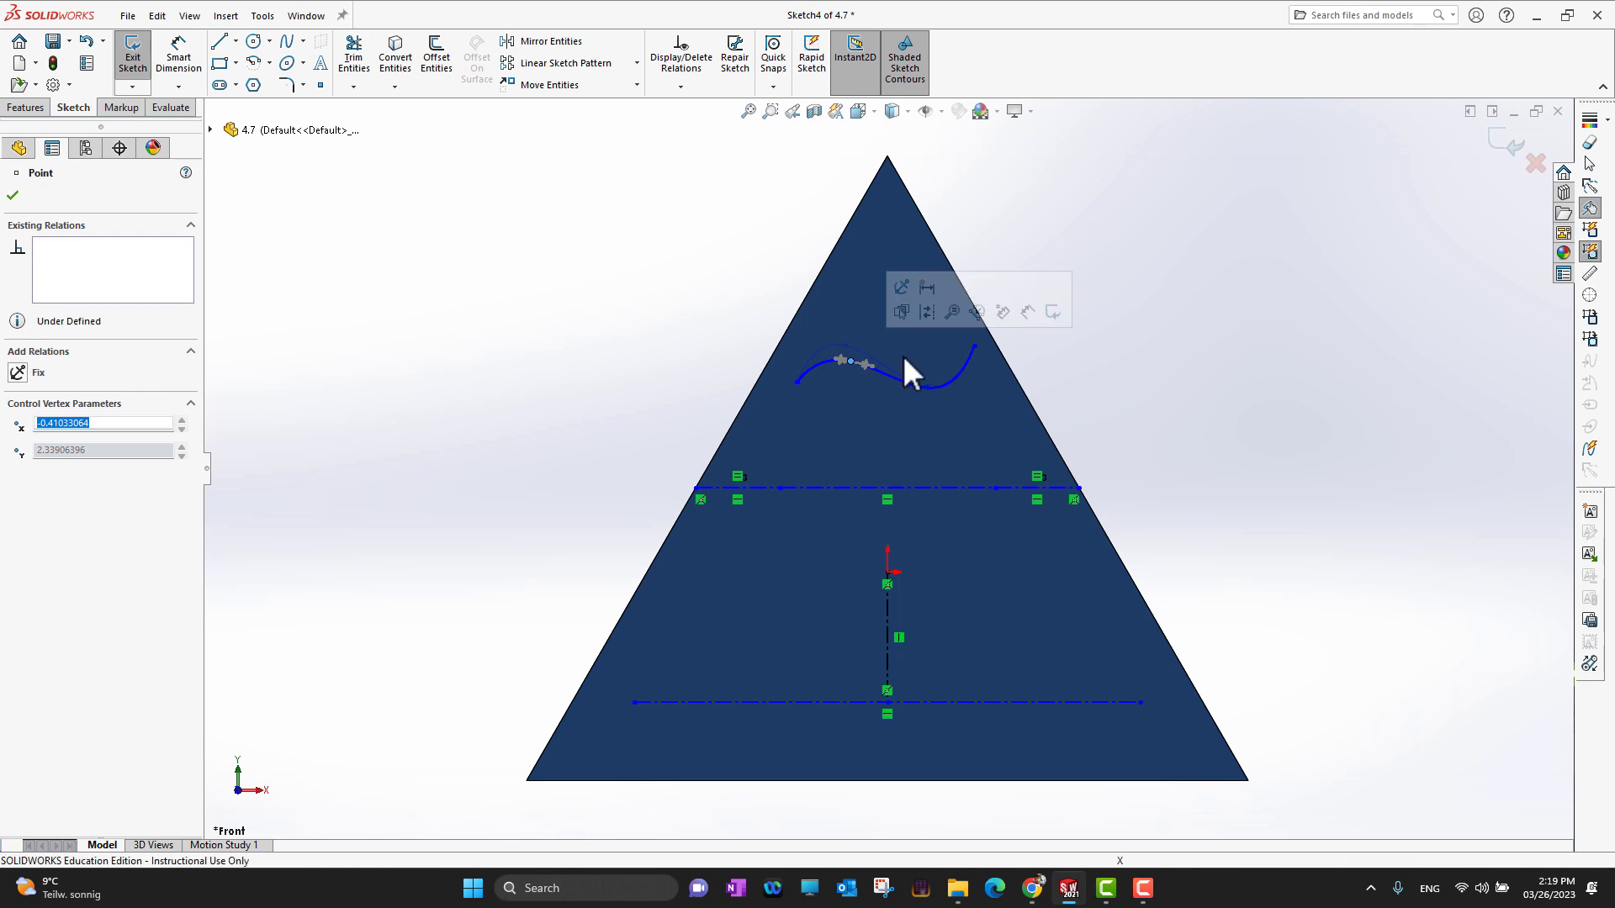
click(975, 346)
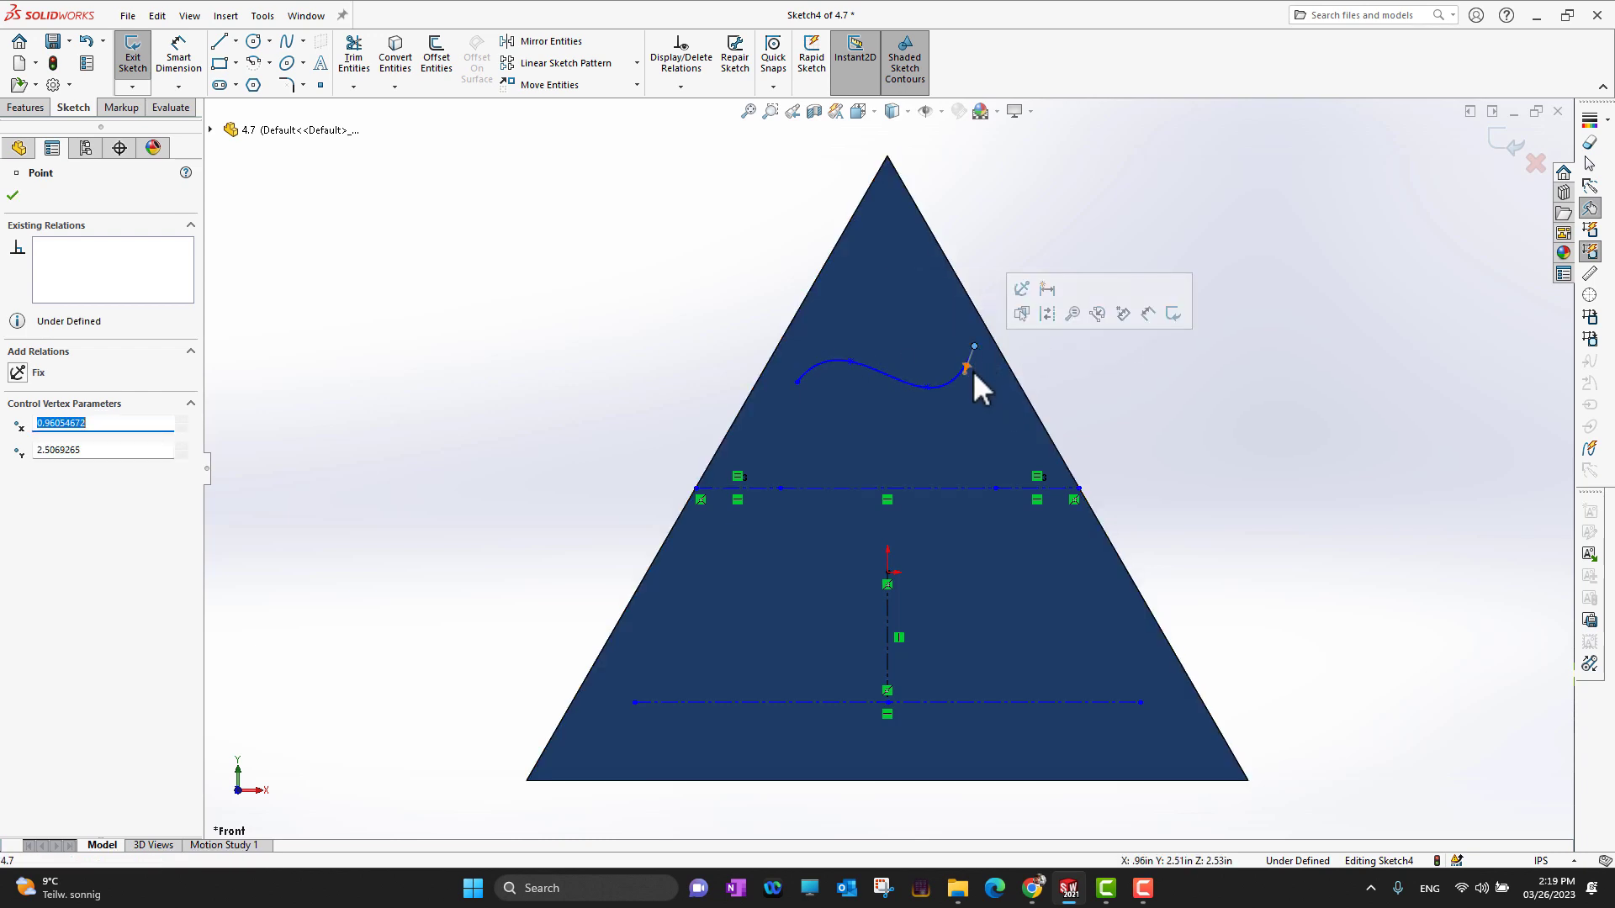
drag(962, 371, 955, 369)
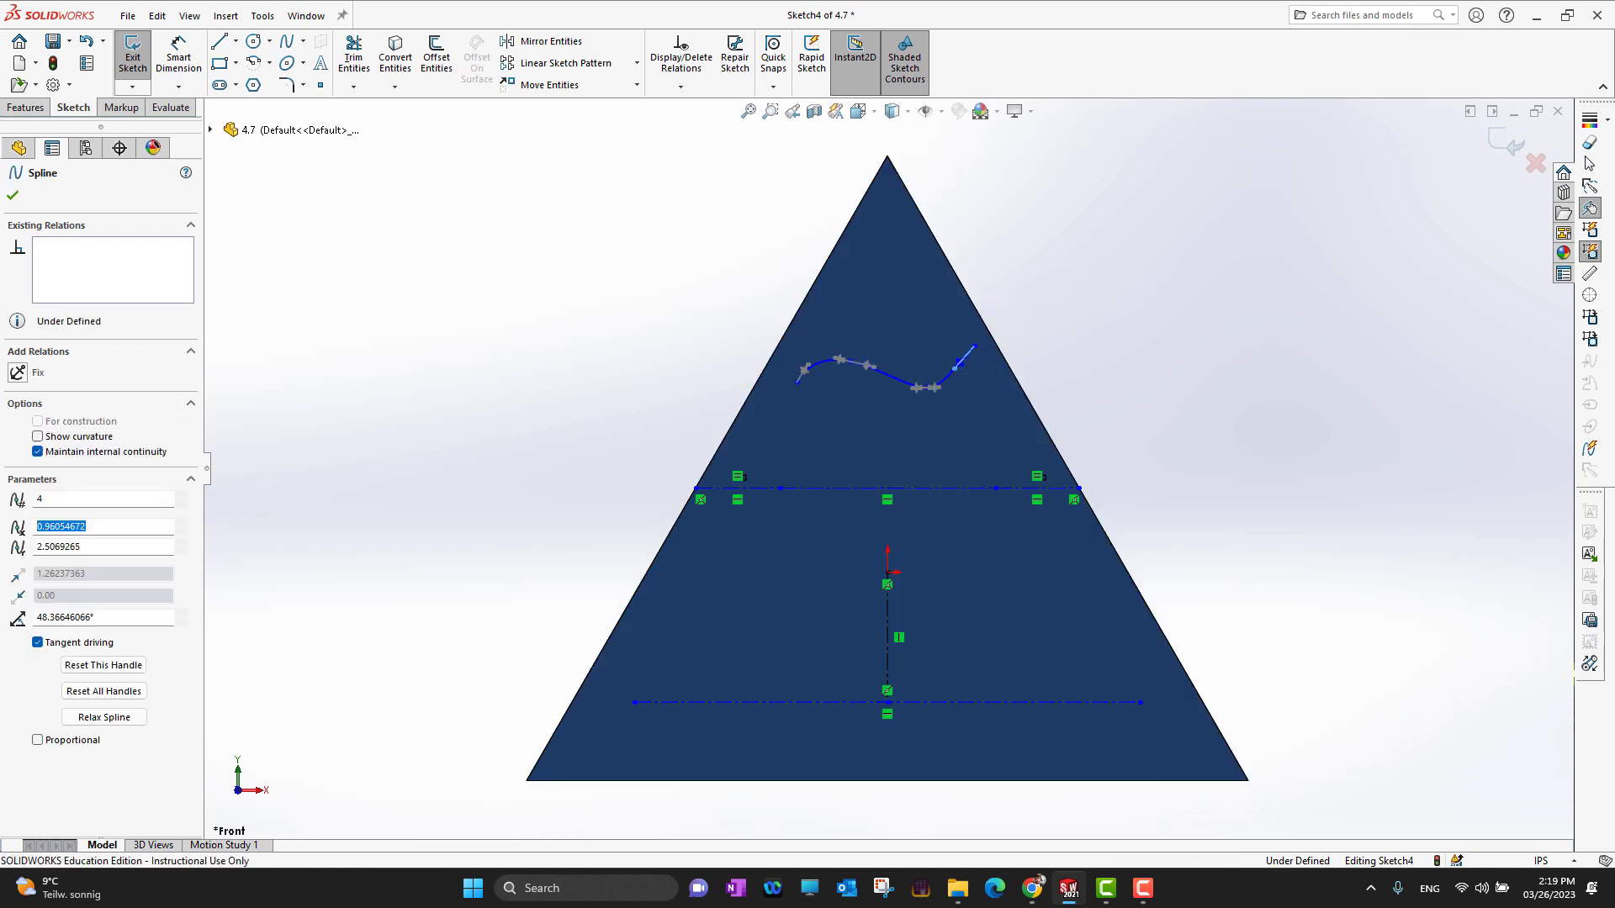
click(1109, 404)
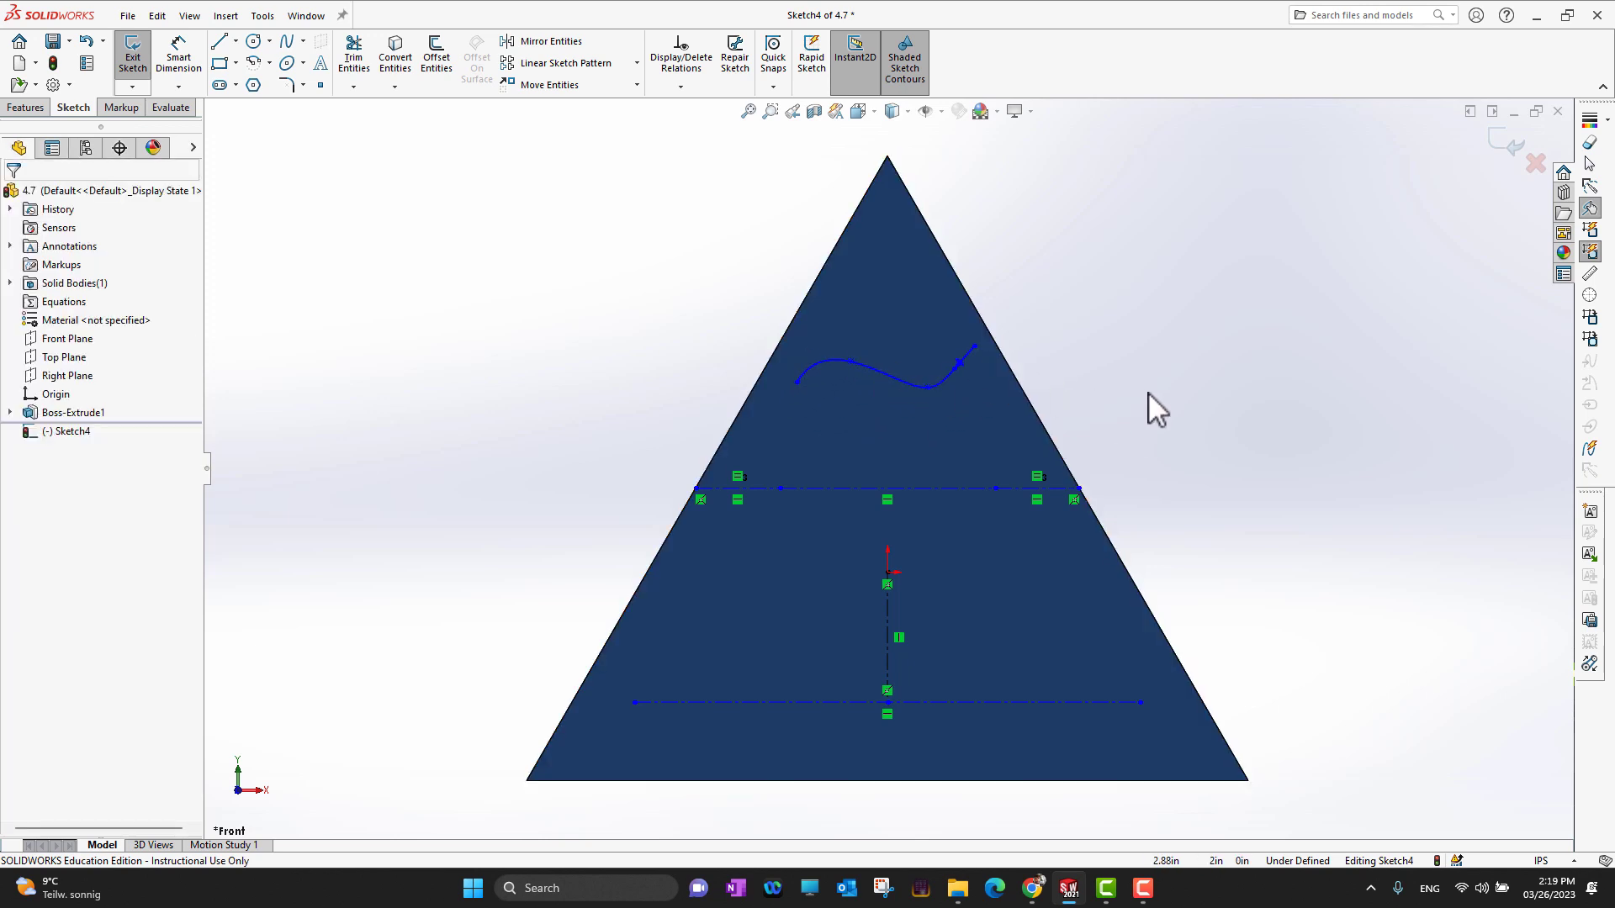
click(1500, 157)
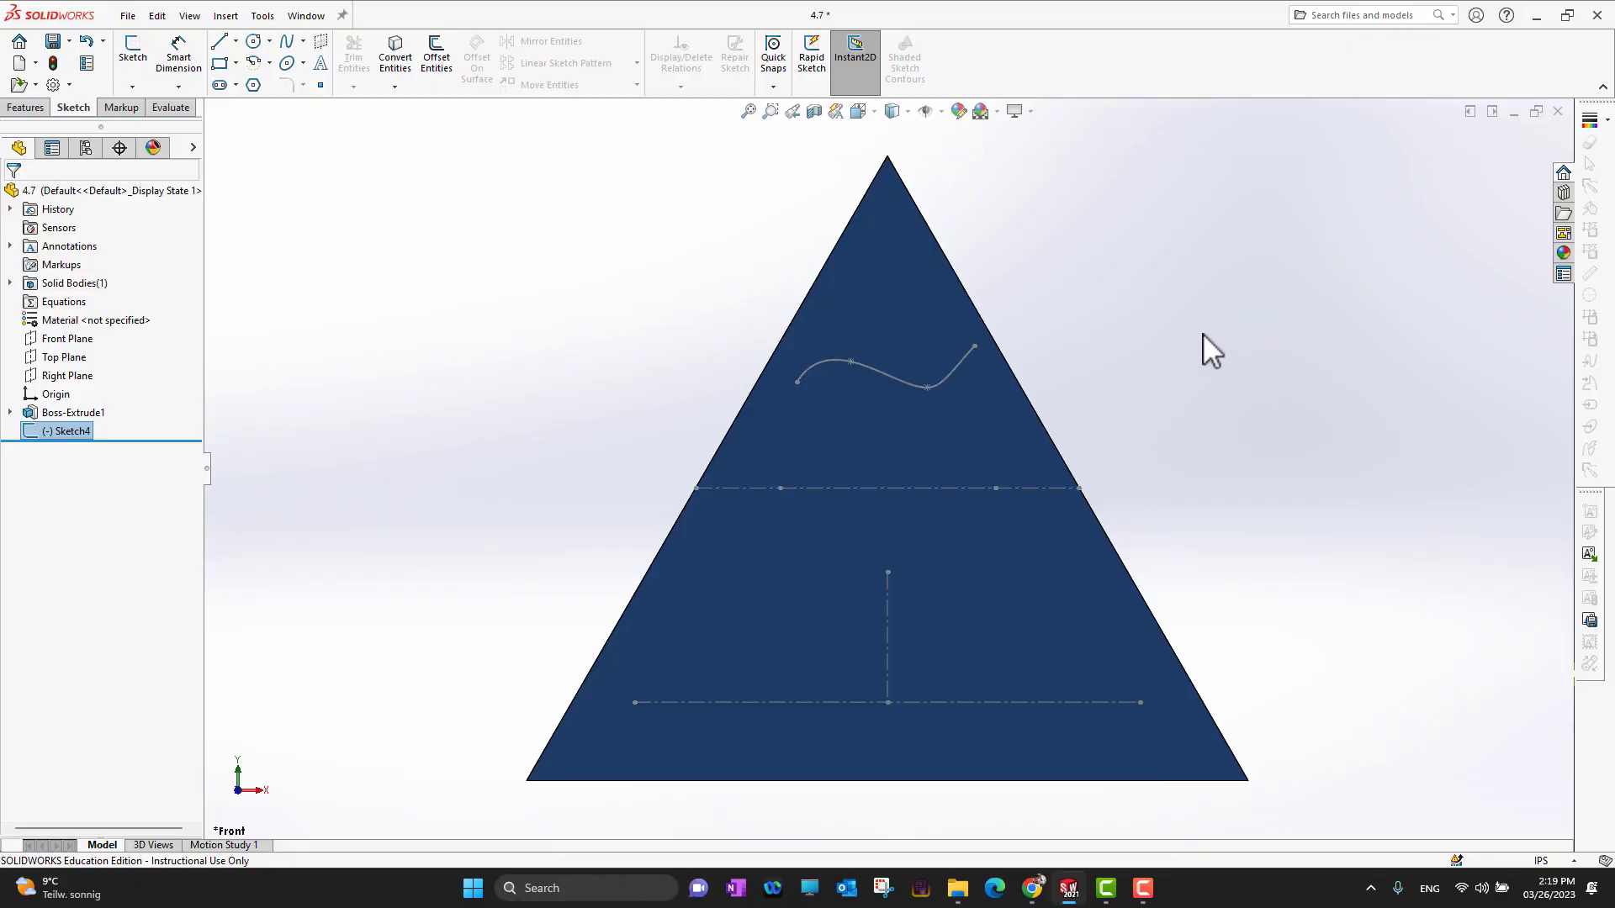
click(1203, 333)
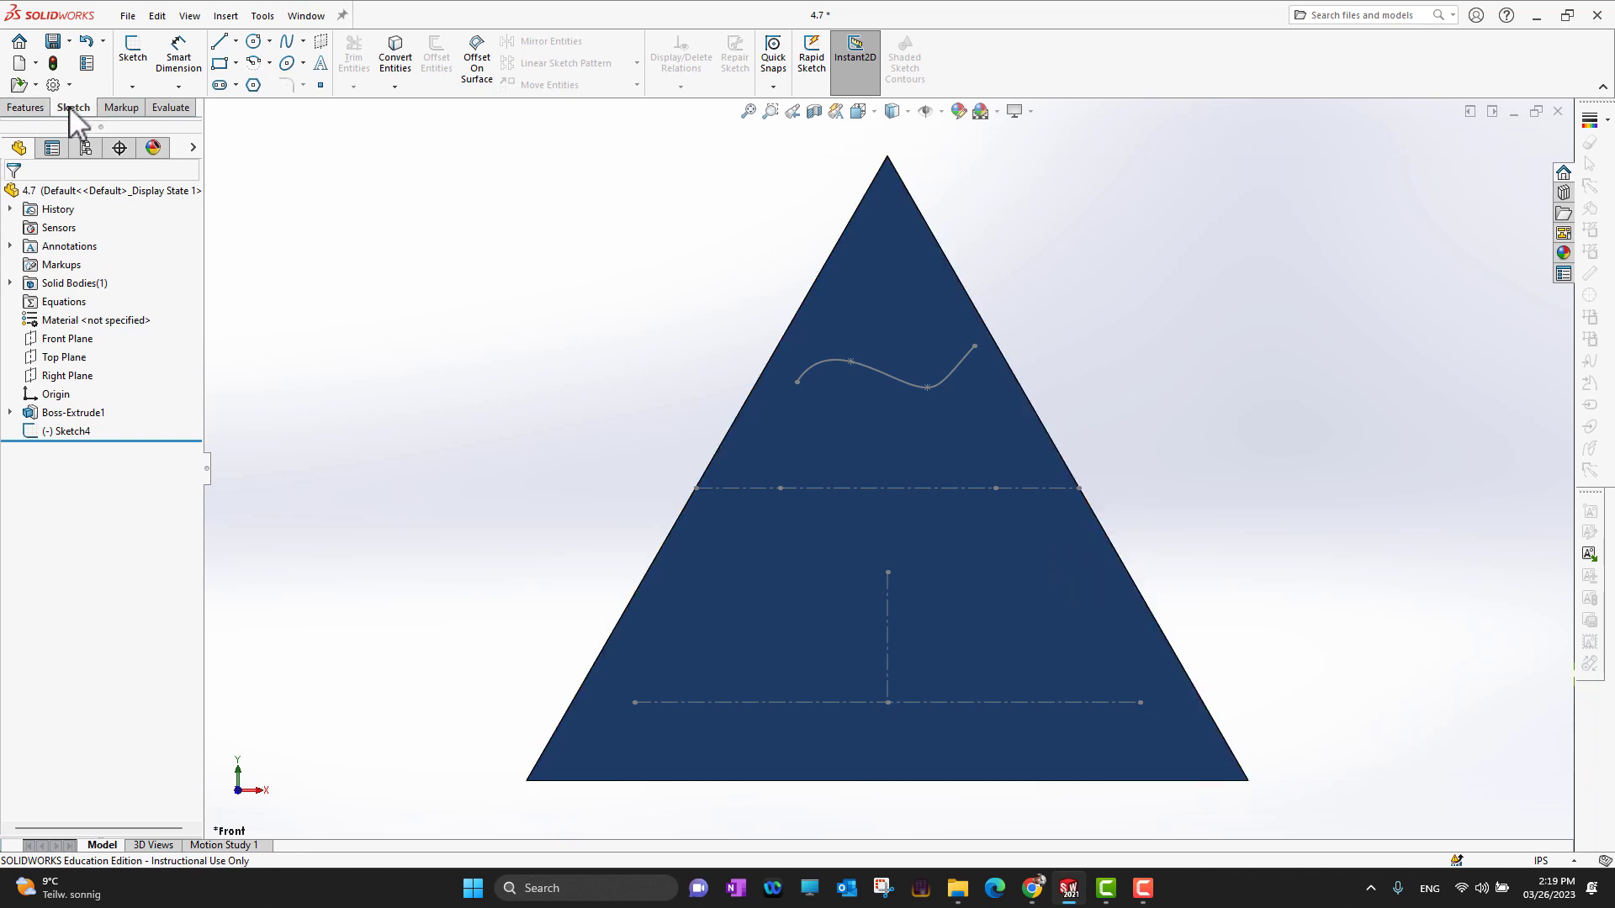
Start another new sketch on the triangle's front face, separate from the guide-curve sketch.
click(320, 63)
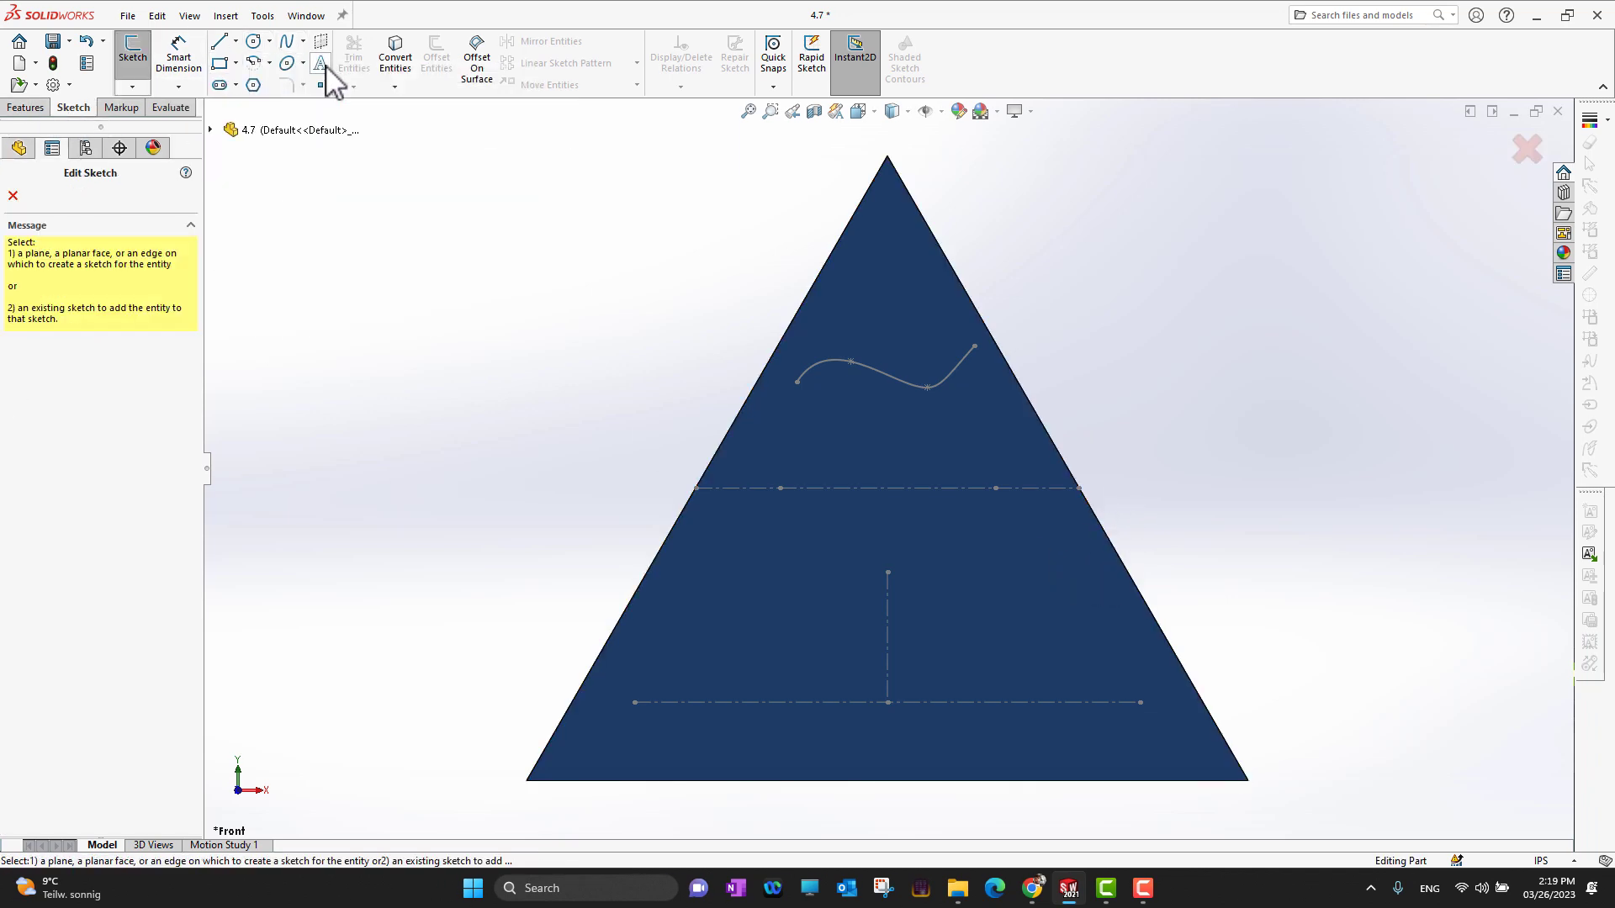
click(13, 195)
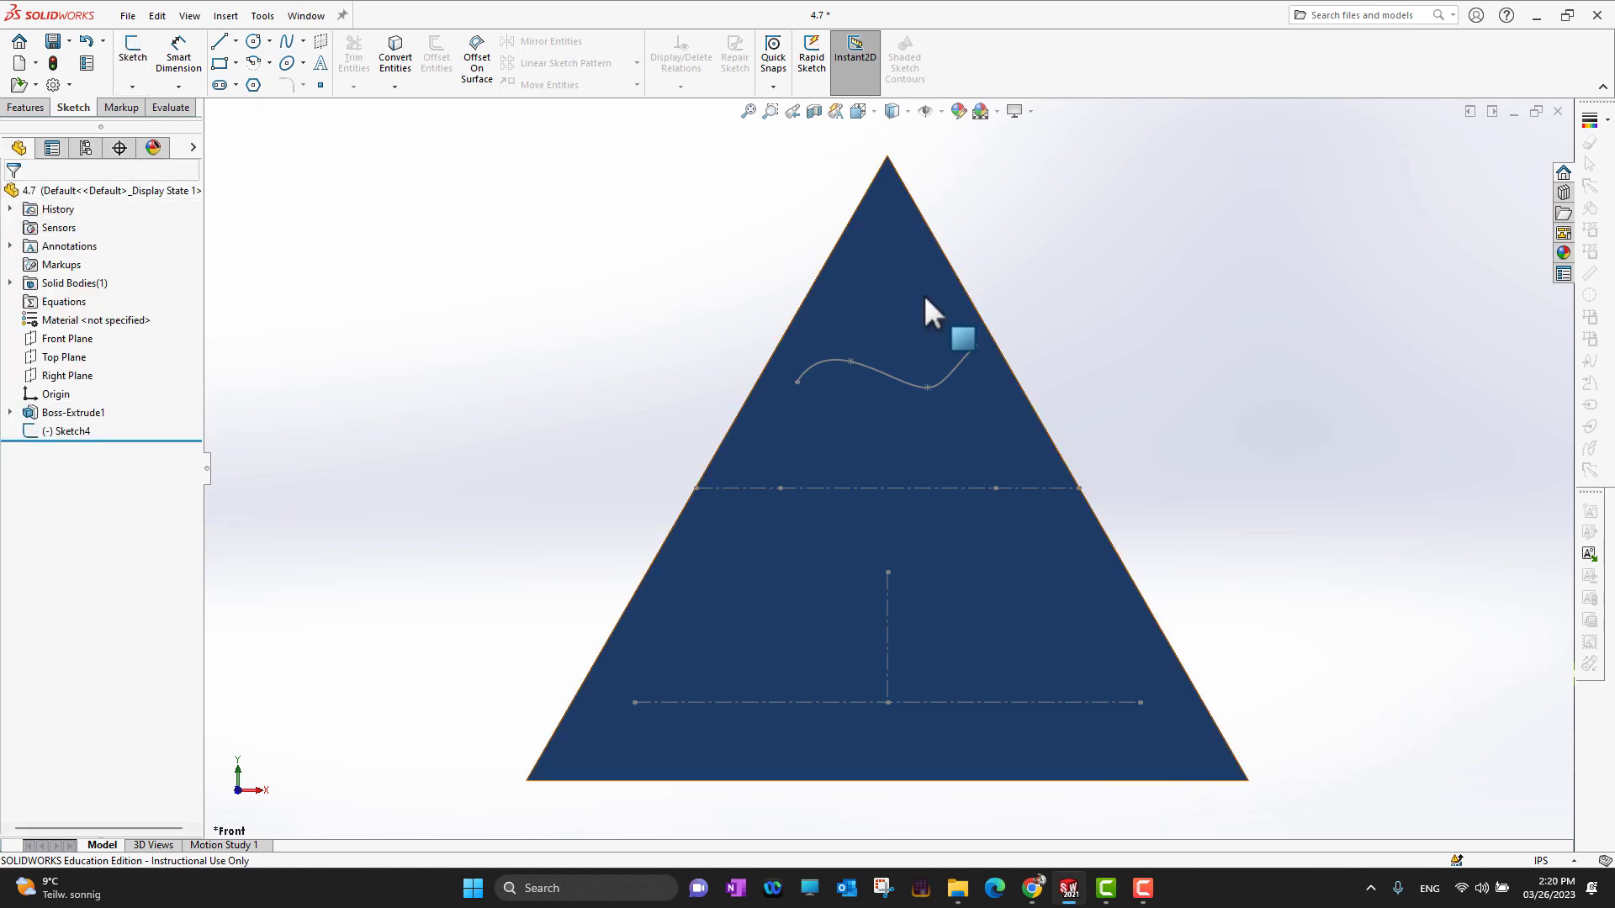
click(890, 296)
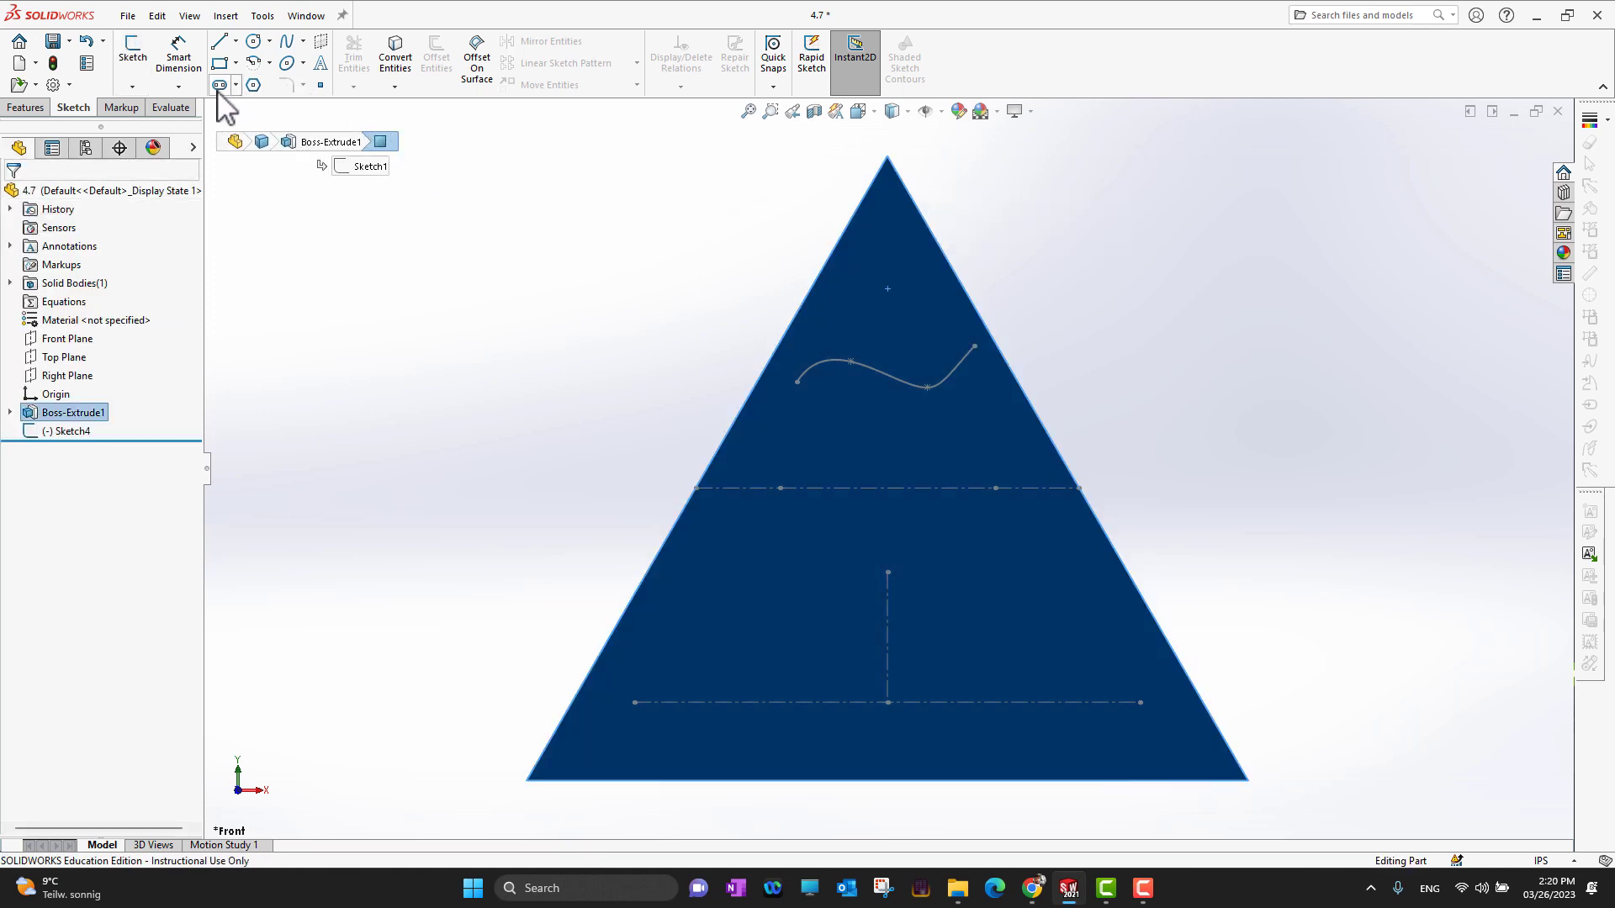
mouse_move(1001, 433)
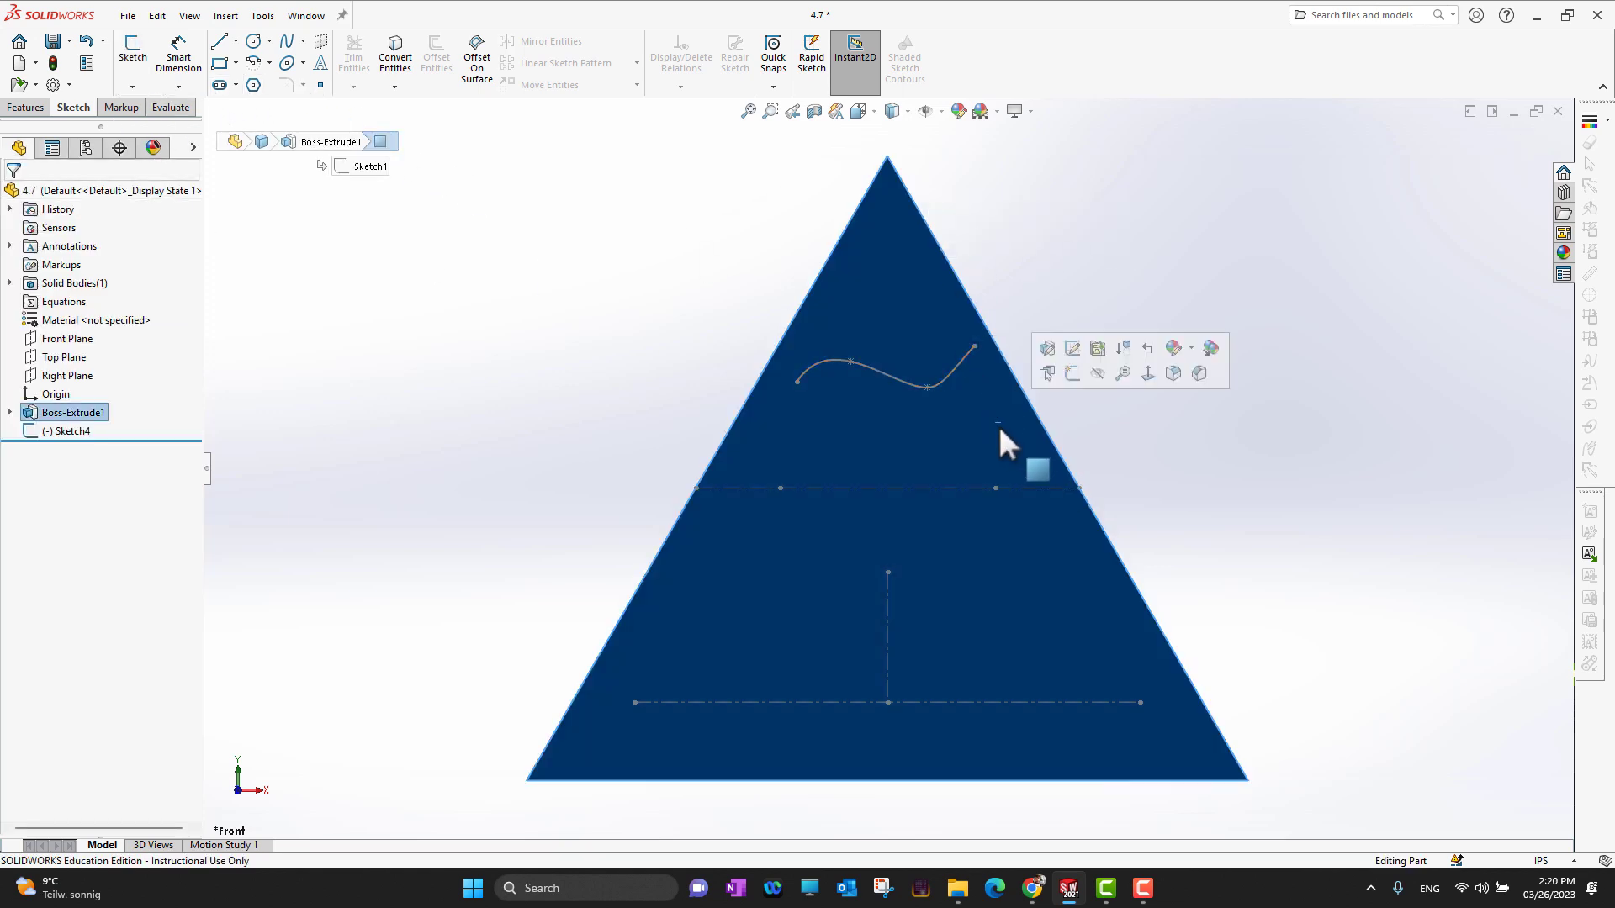
click(1100, 383)
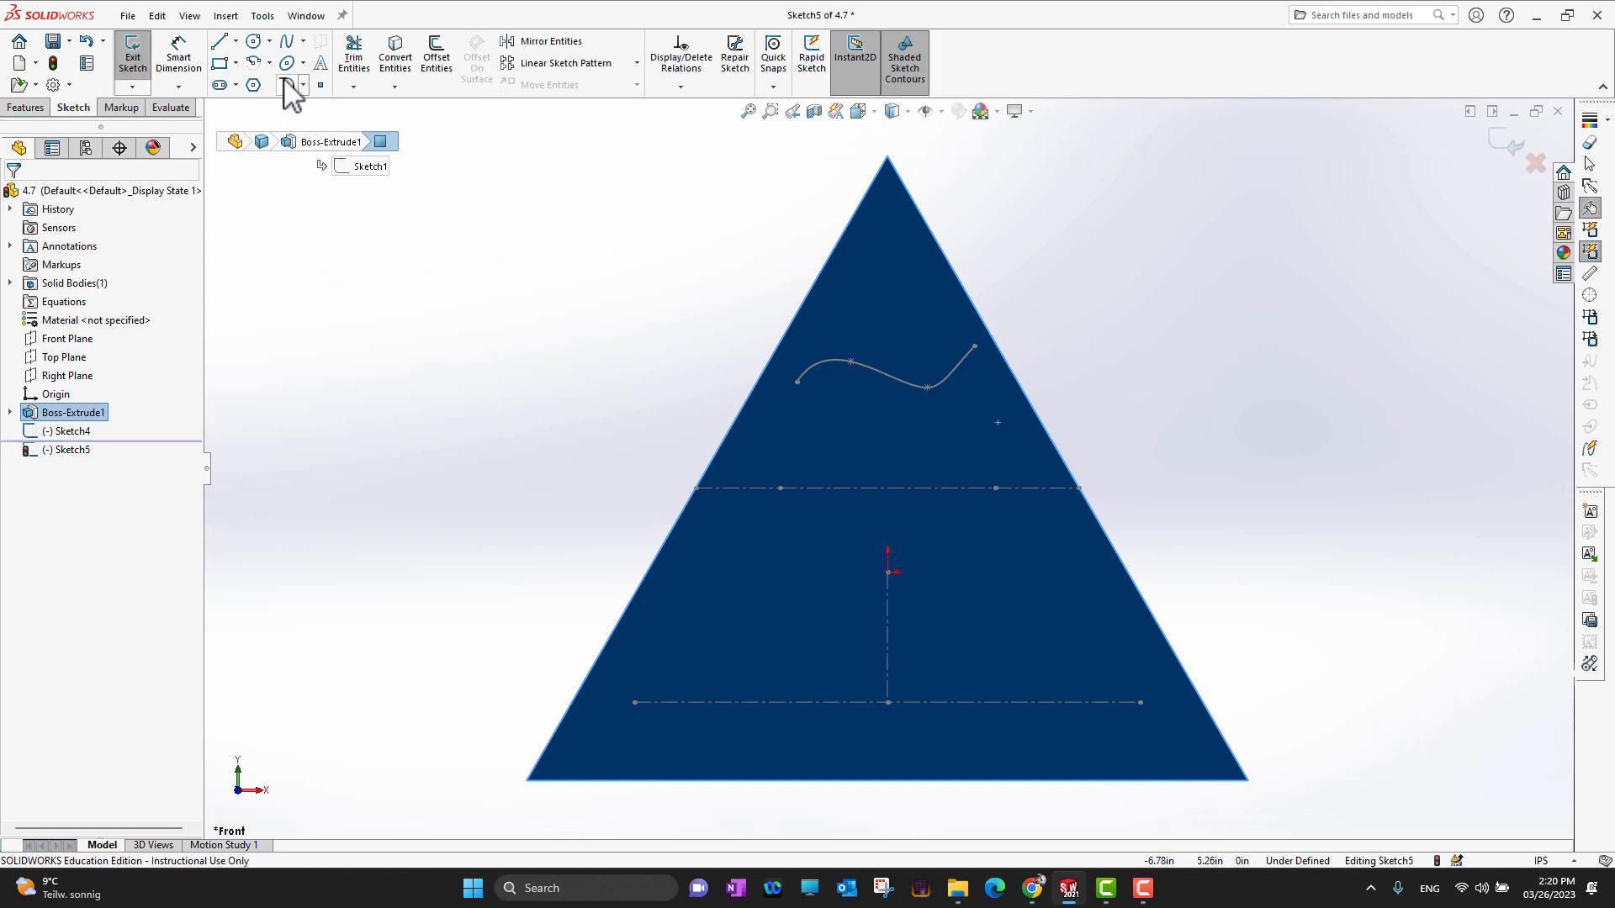
Add the sketch text "SOLIDWORKS" along the lower horizontal centerline and center-align it on that line.
click(320, 63)
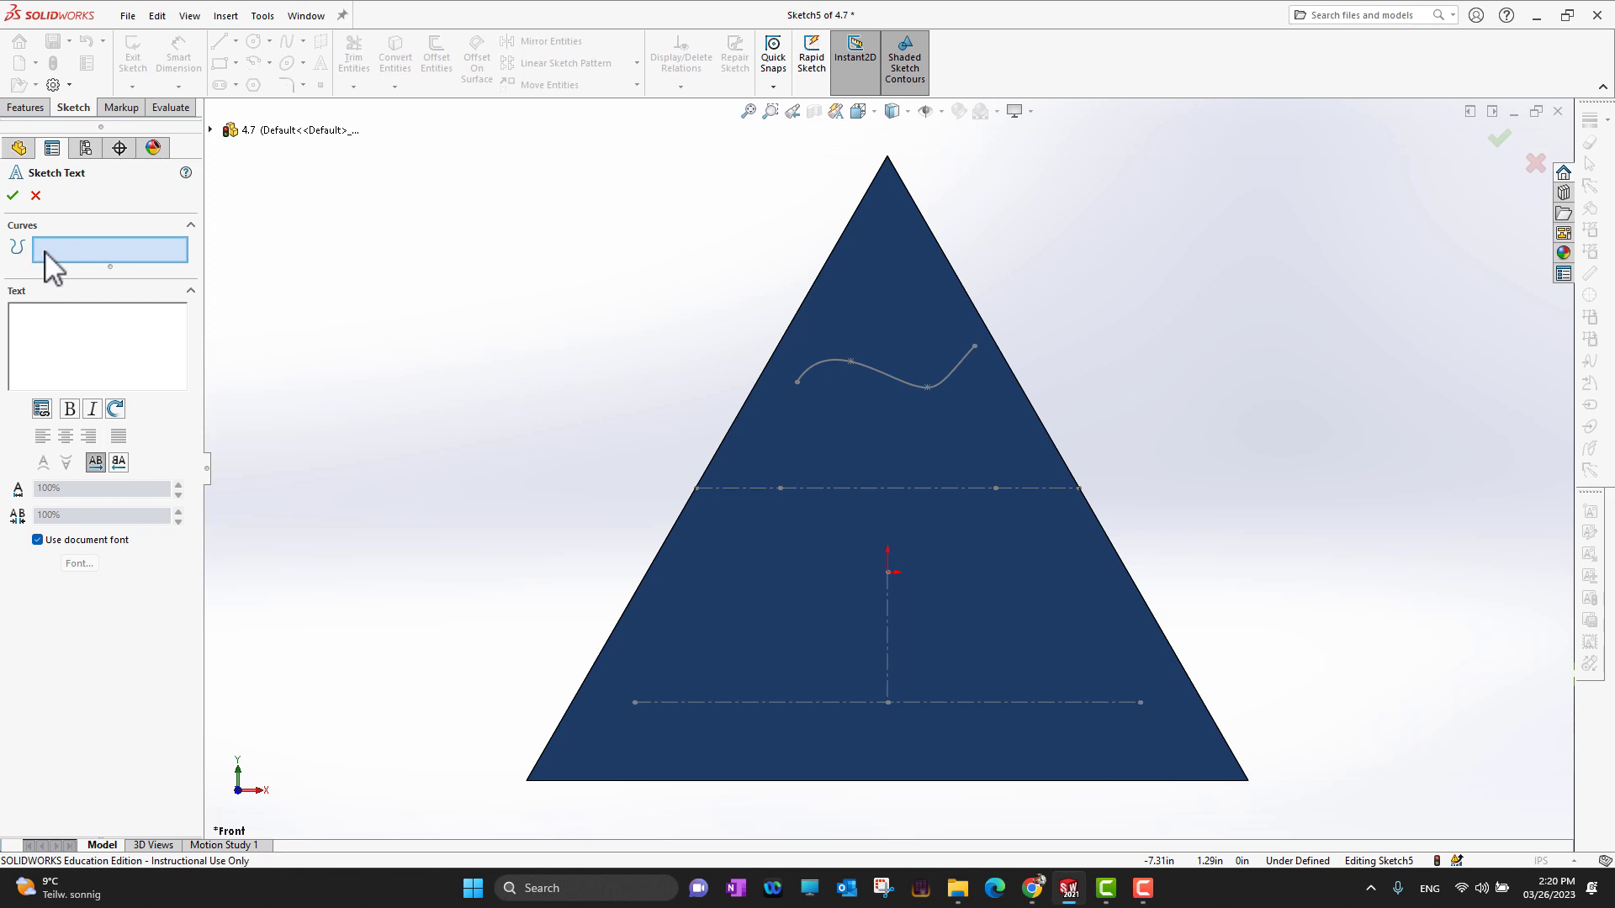
click(846, 701)
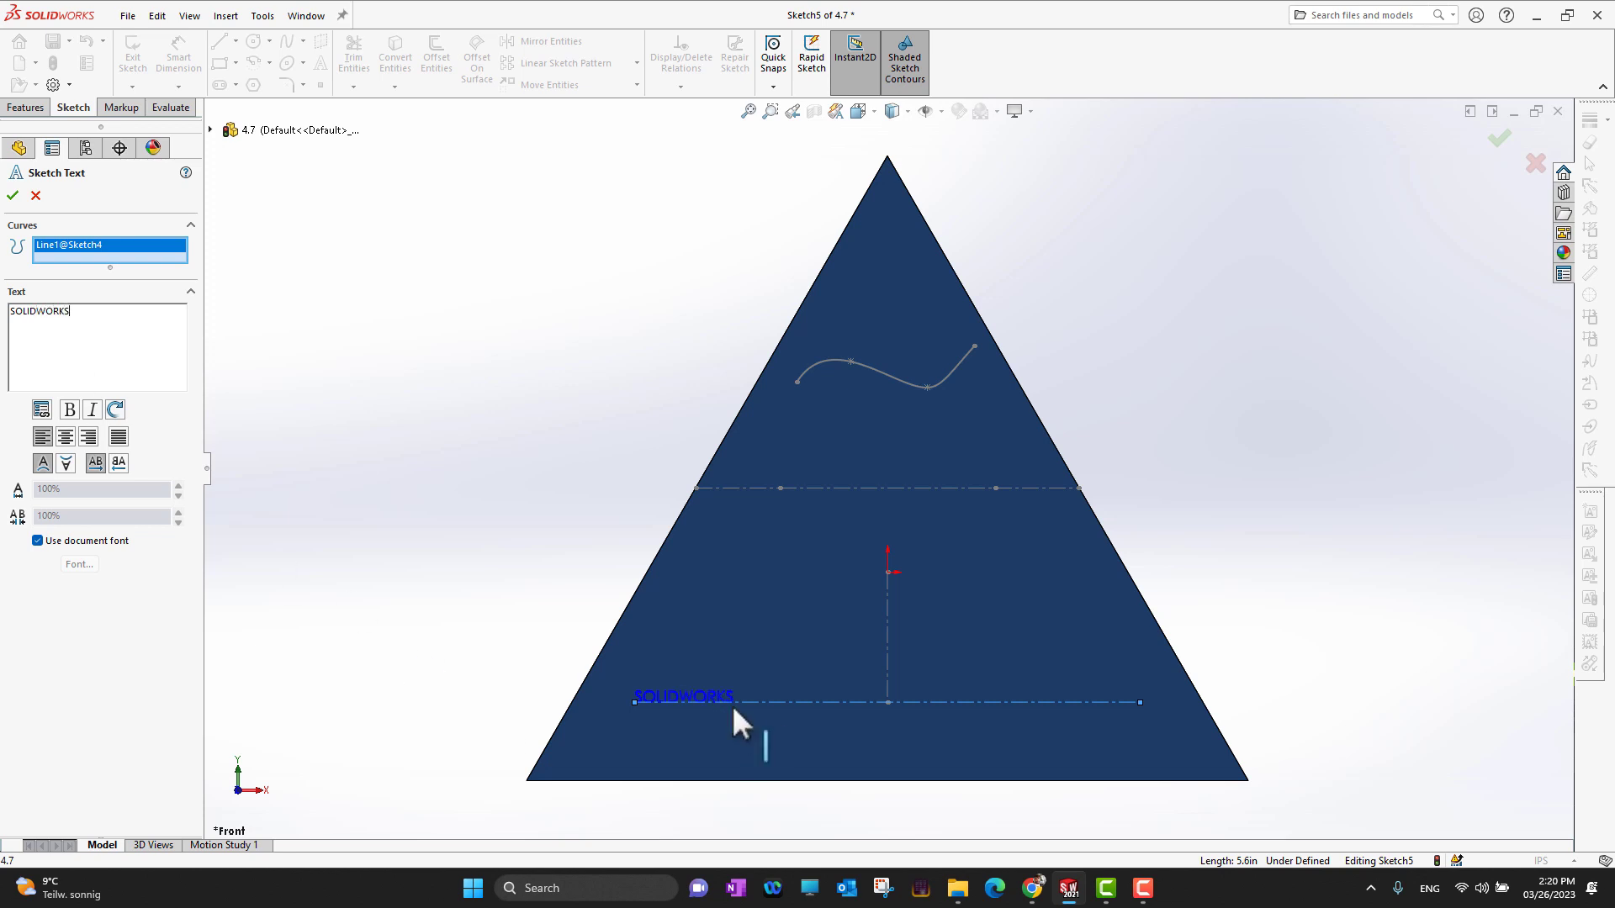
click(66, 438)
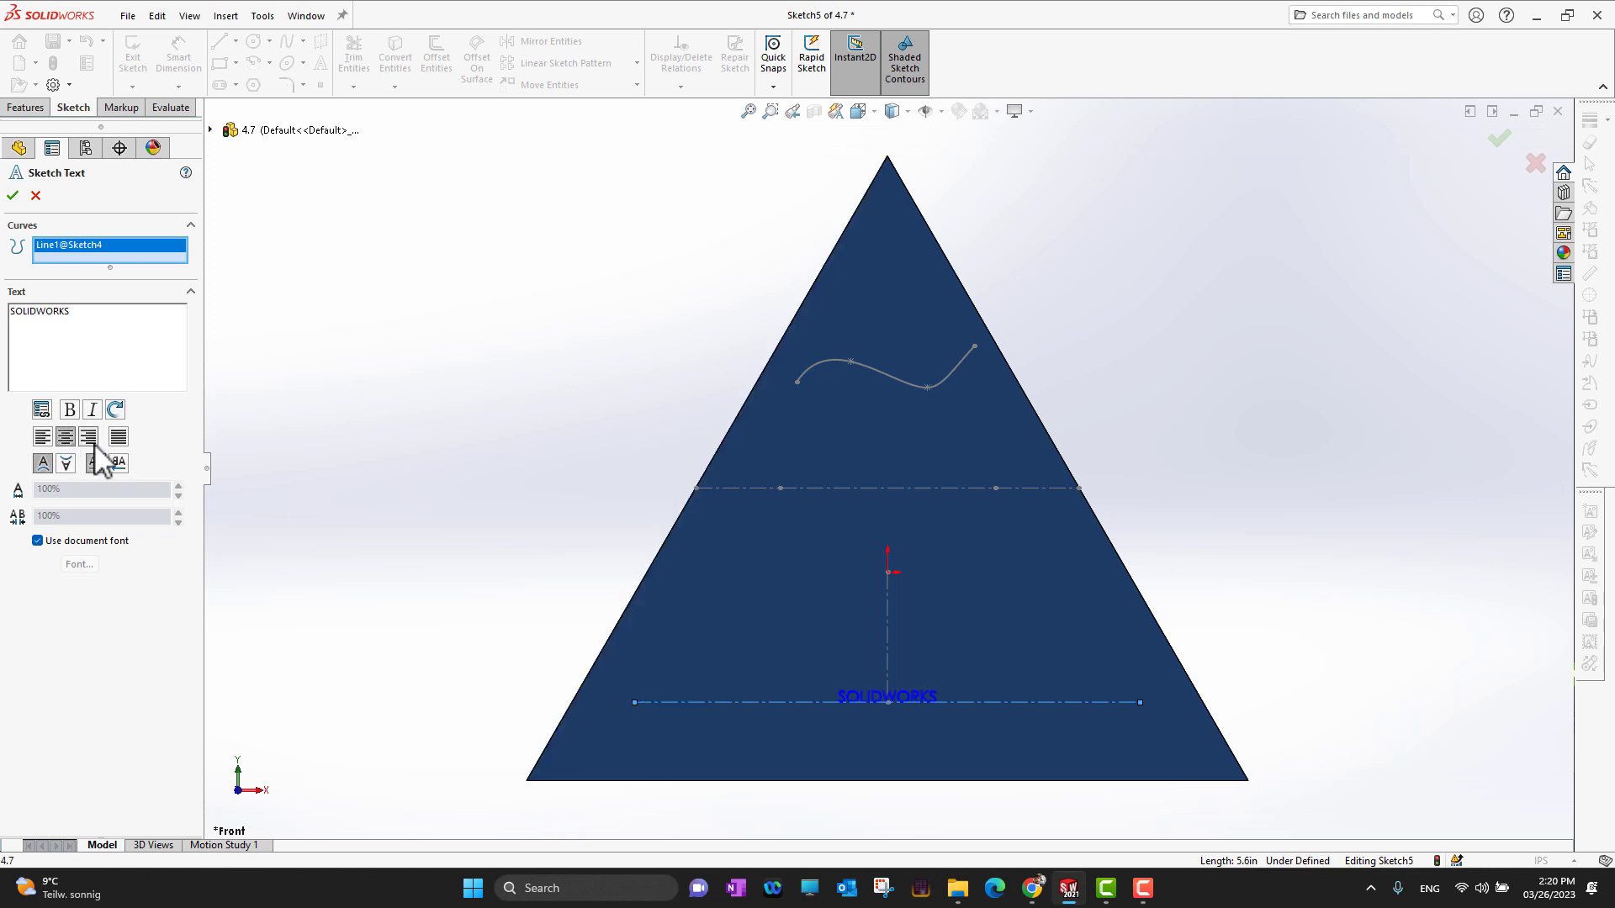
click(91, 439)
click(42, 438)
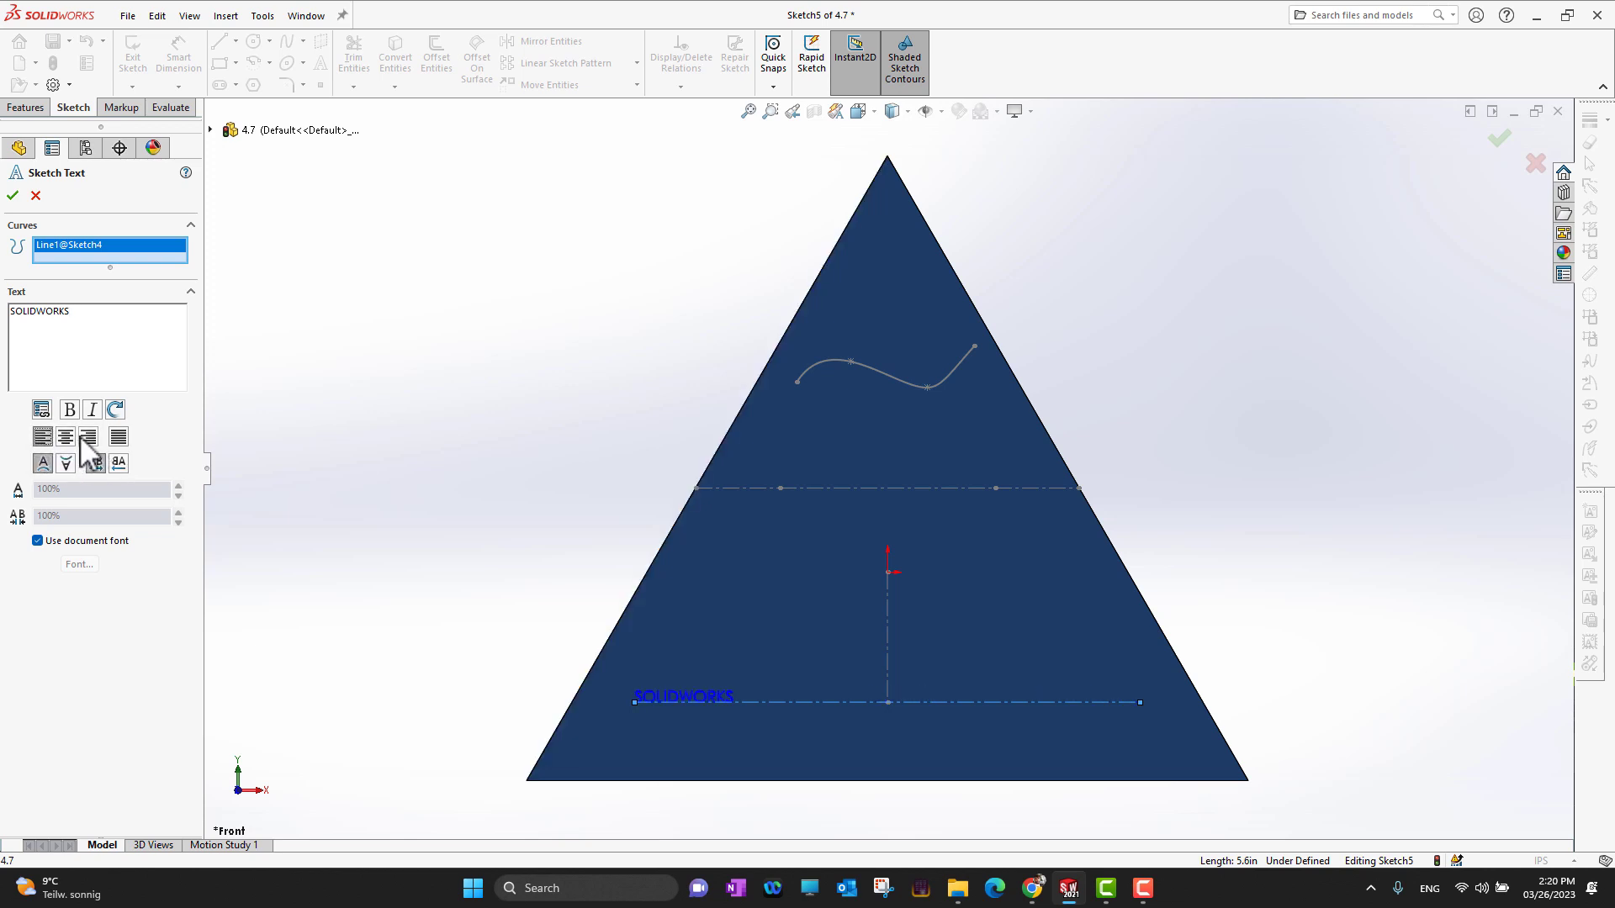
click(67, 438)
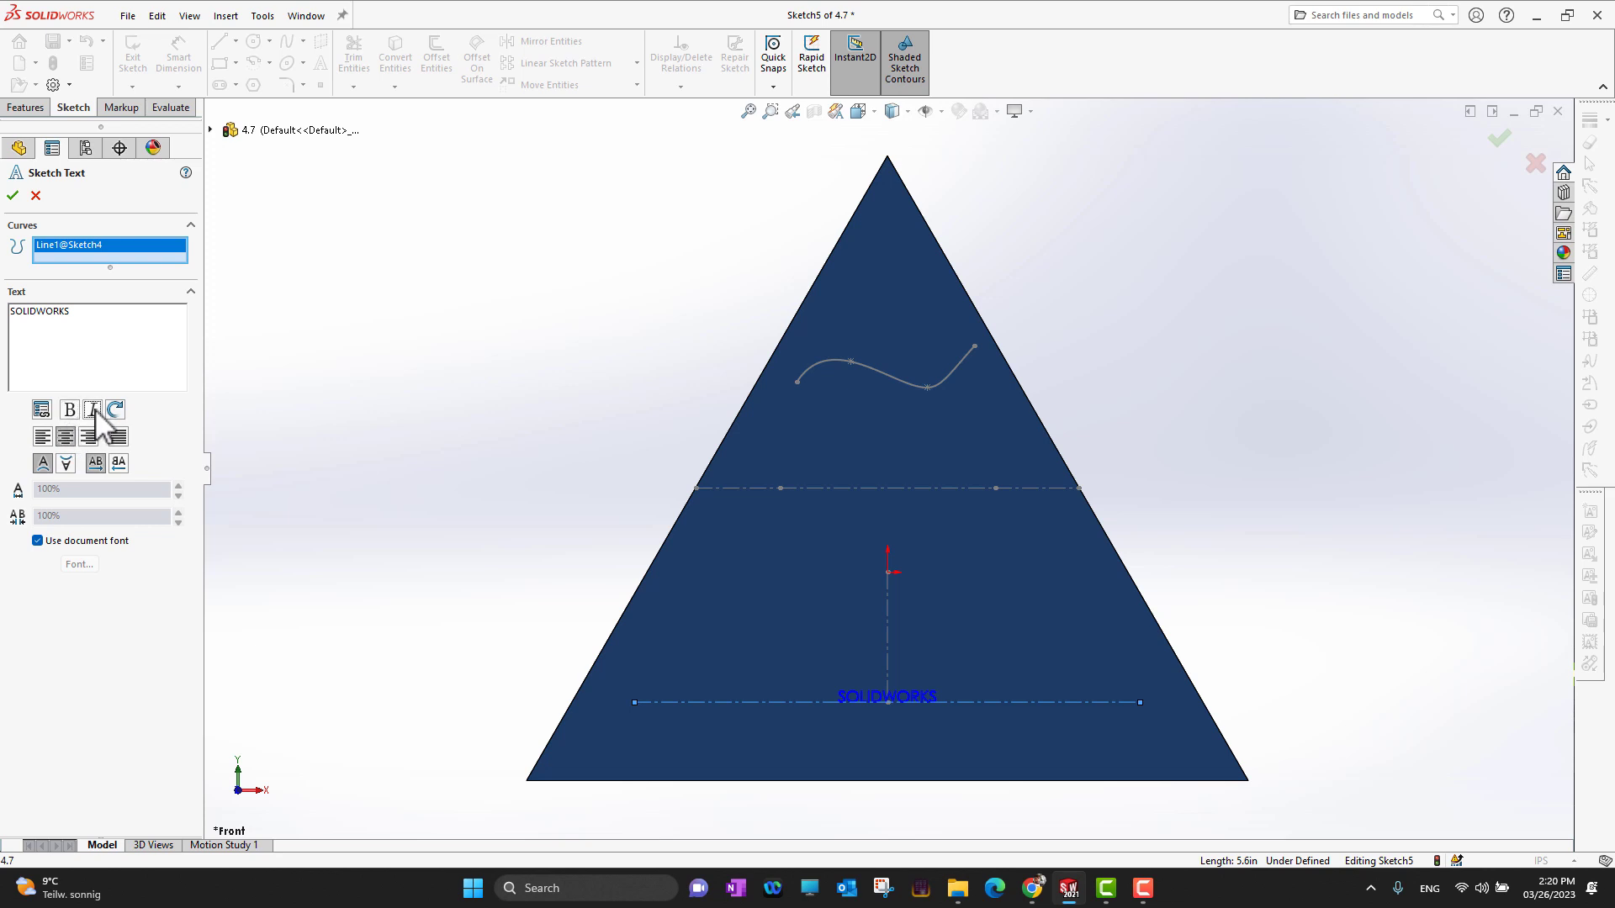
Try the vertical and horizontal flips on the SOLIDWORKS text and return it to its upright, forward-reading orientation.
click(66, 465)
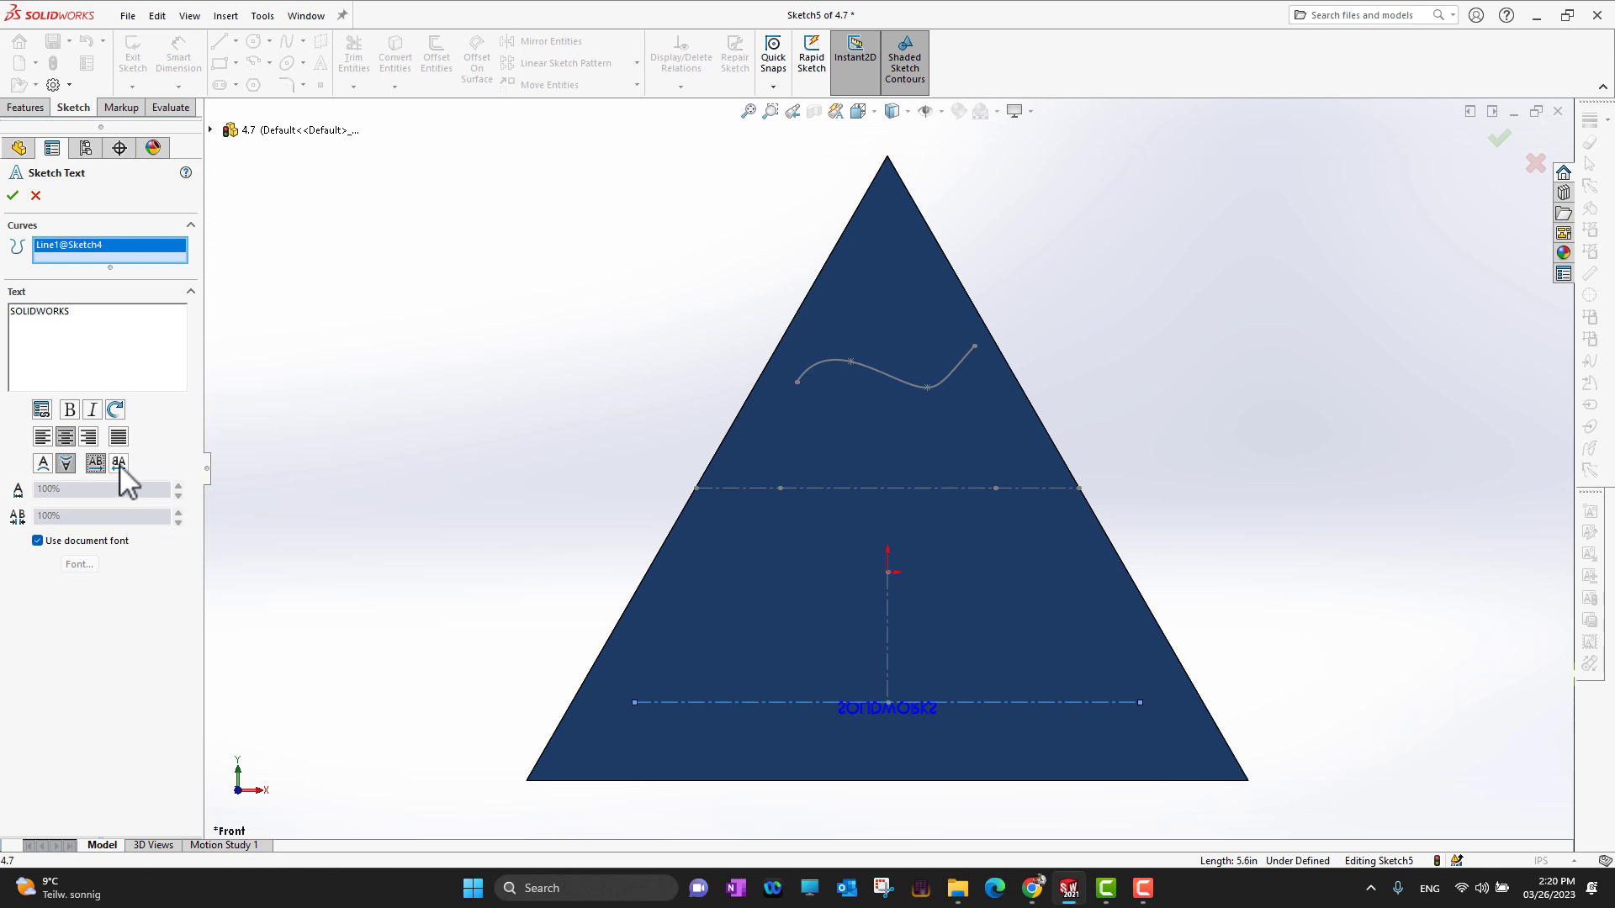
click(122, 465)
click(44, 463)
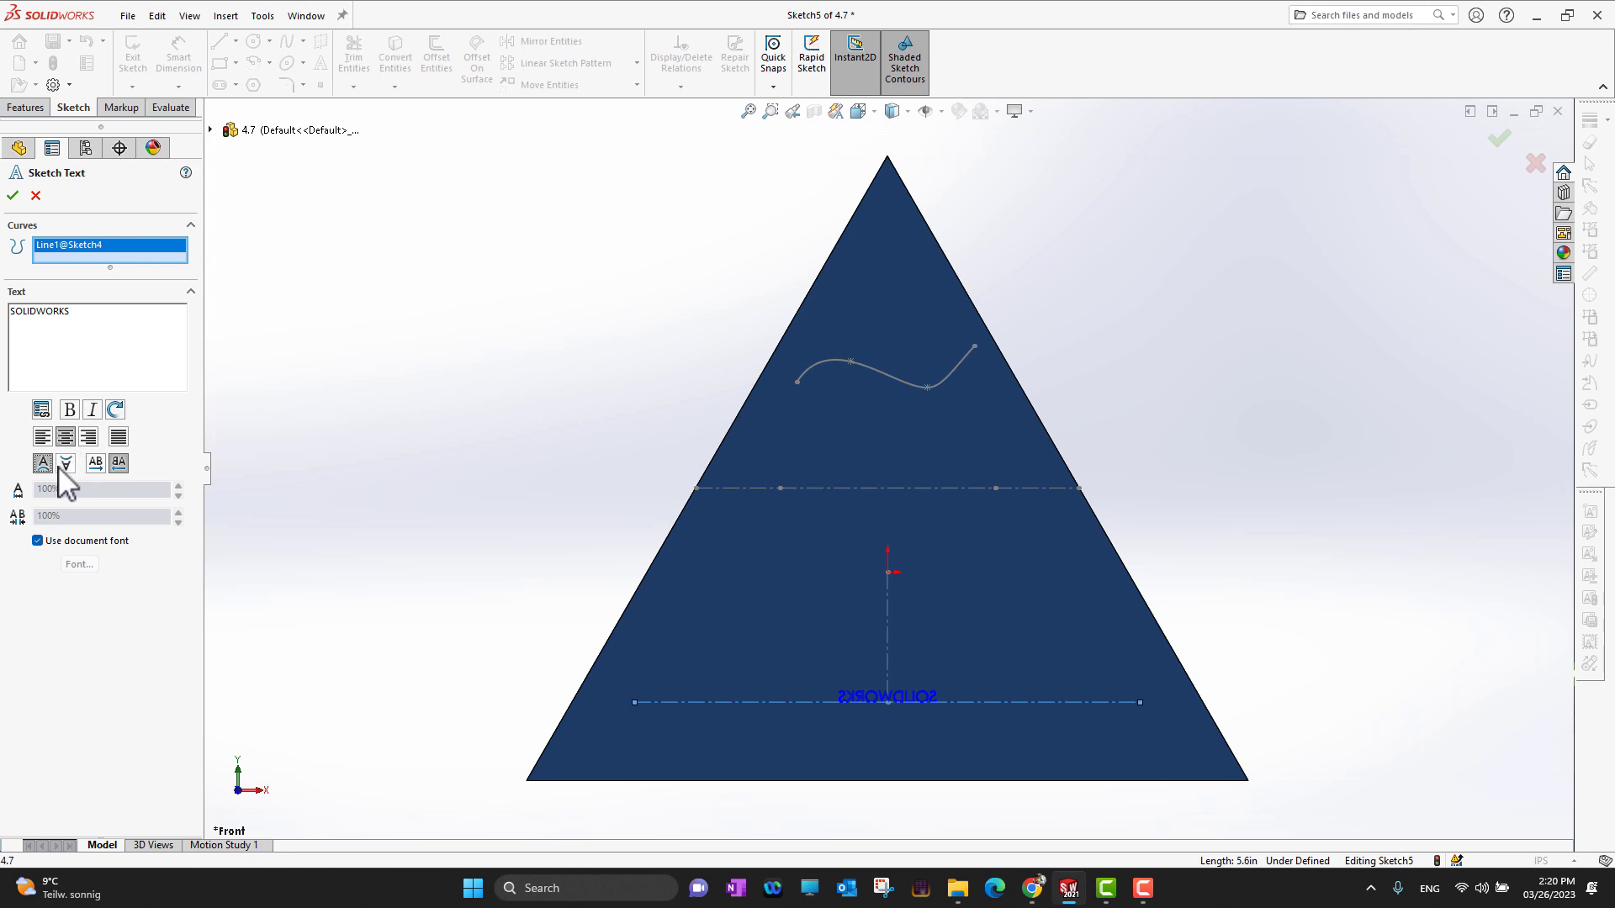
click(61, 468)
click(39, 468)
click(95, 464)
Override the document font for the SOLIDWORKS text with Cooper Black at a 0.25 in height and accept the sketch text.
click(37, 541)
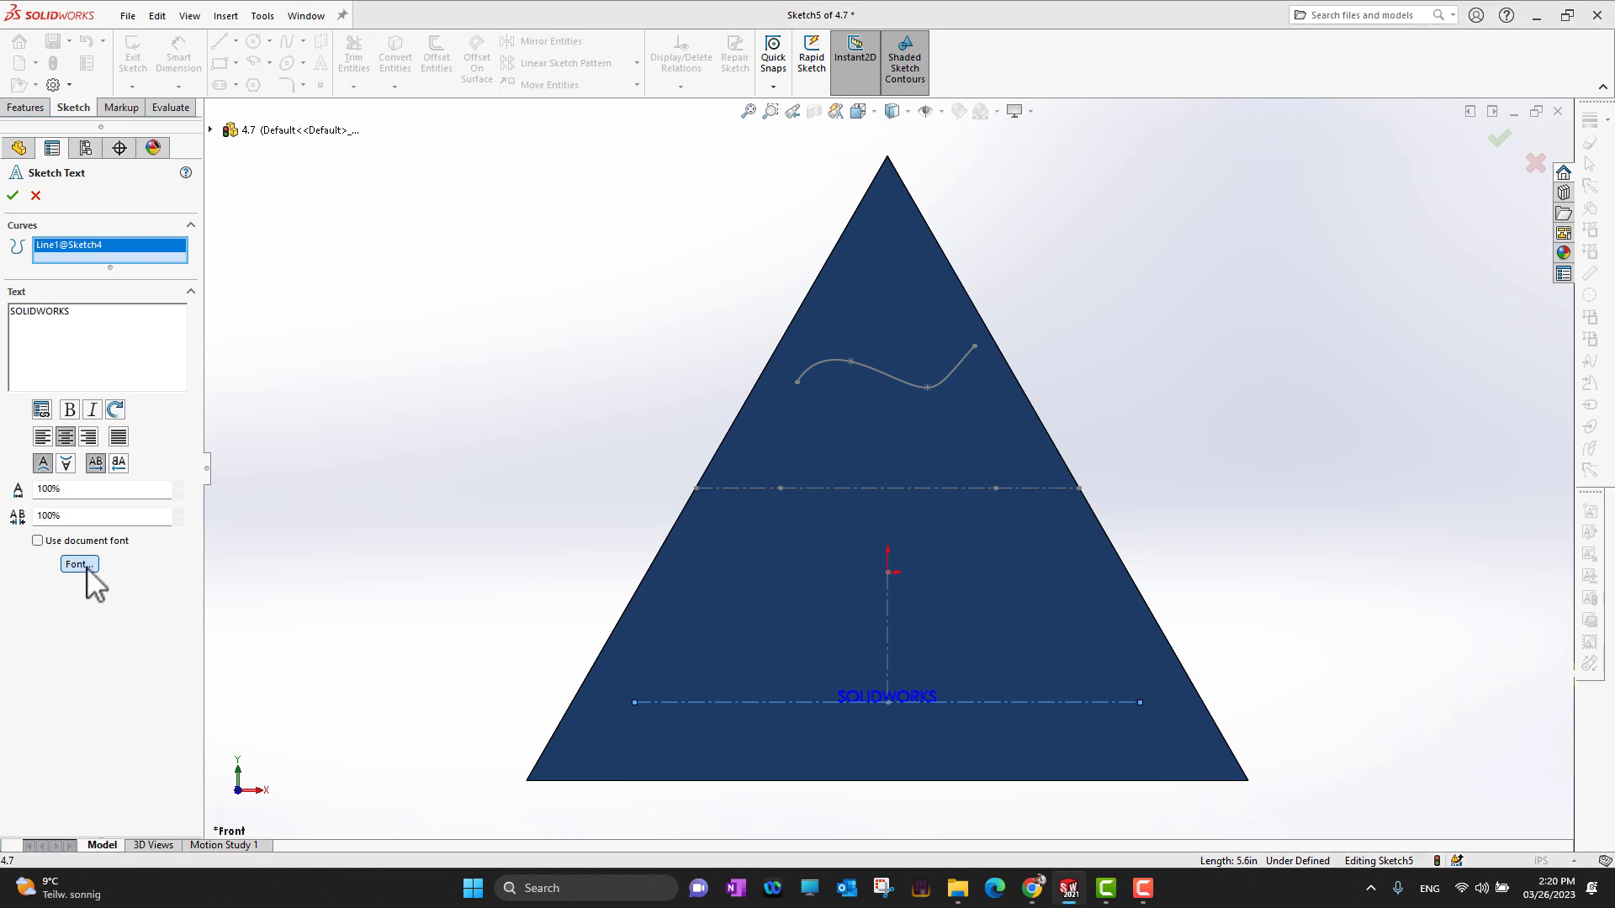
click(80, 564)
scroll(692, 417, down, 3)
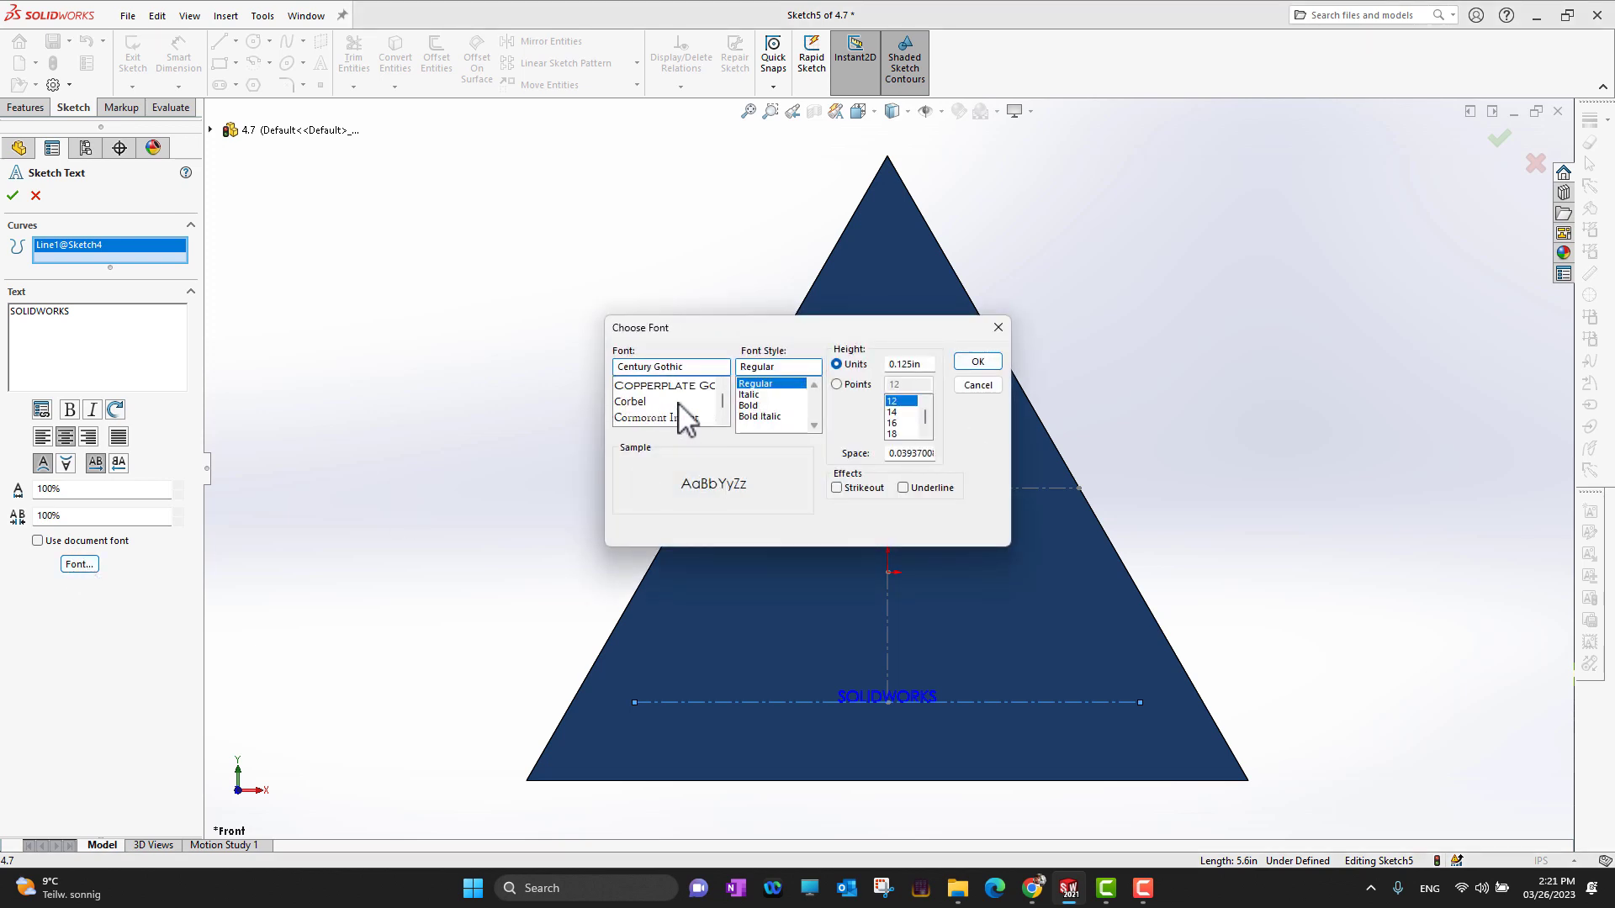
scroll(677, 415, up, 1)
click(649, 404)
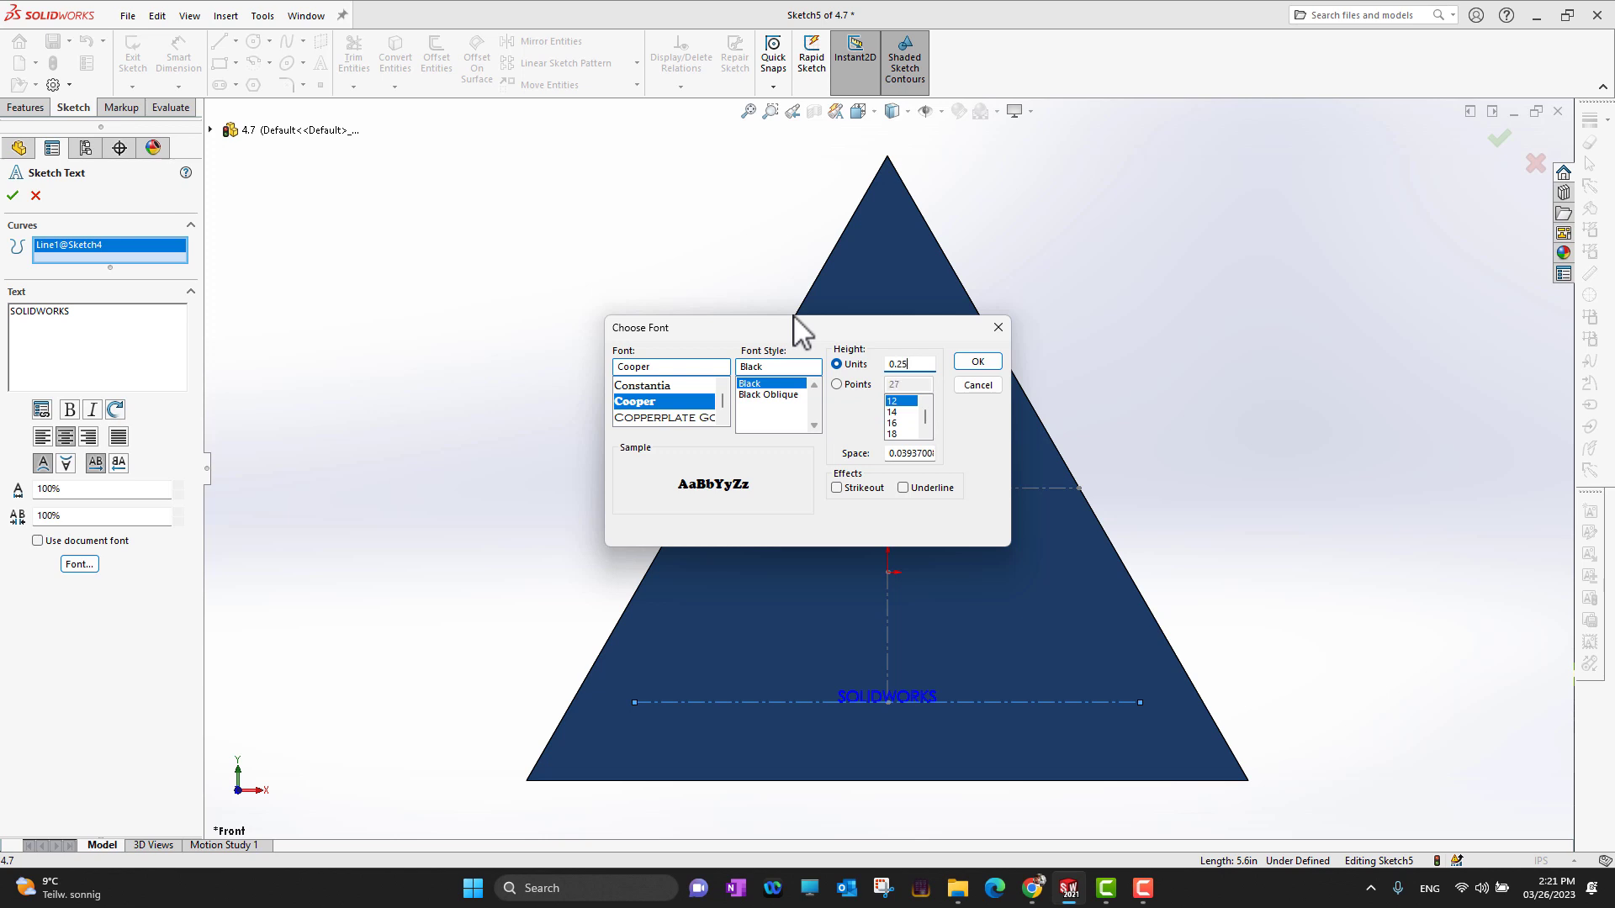
click(967, 364)
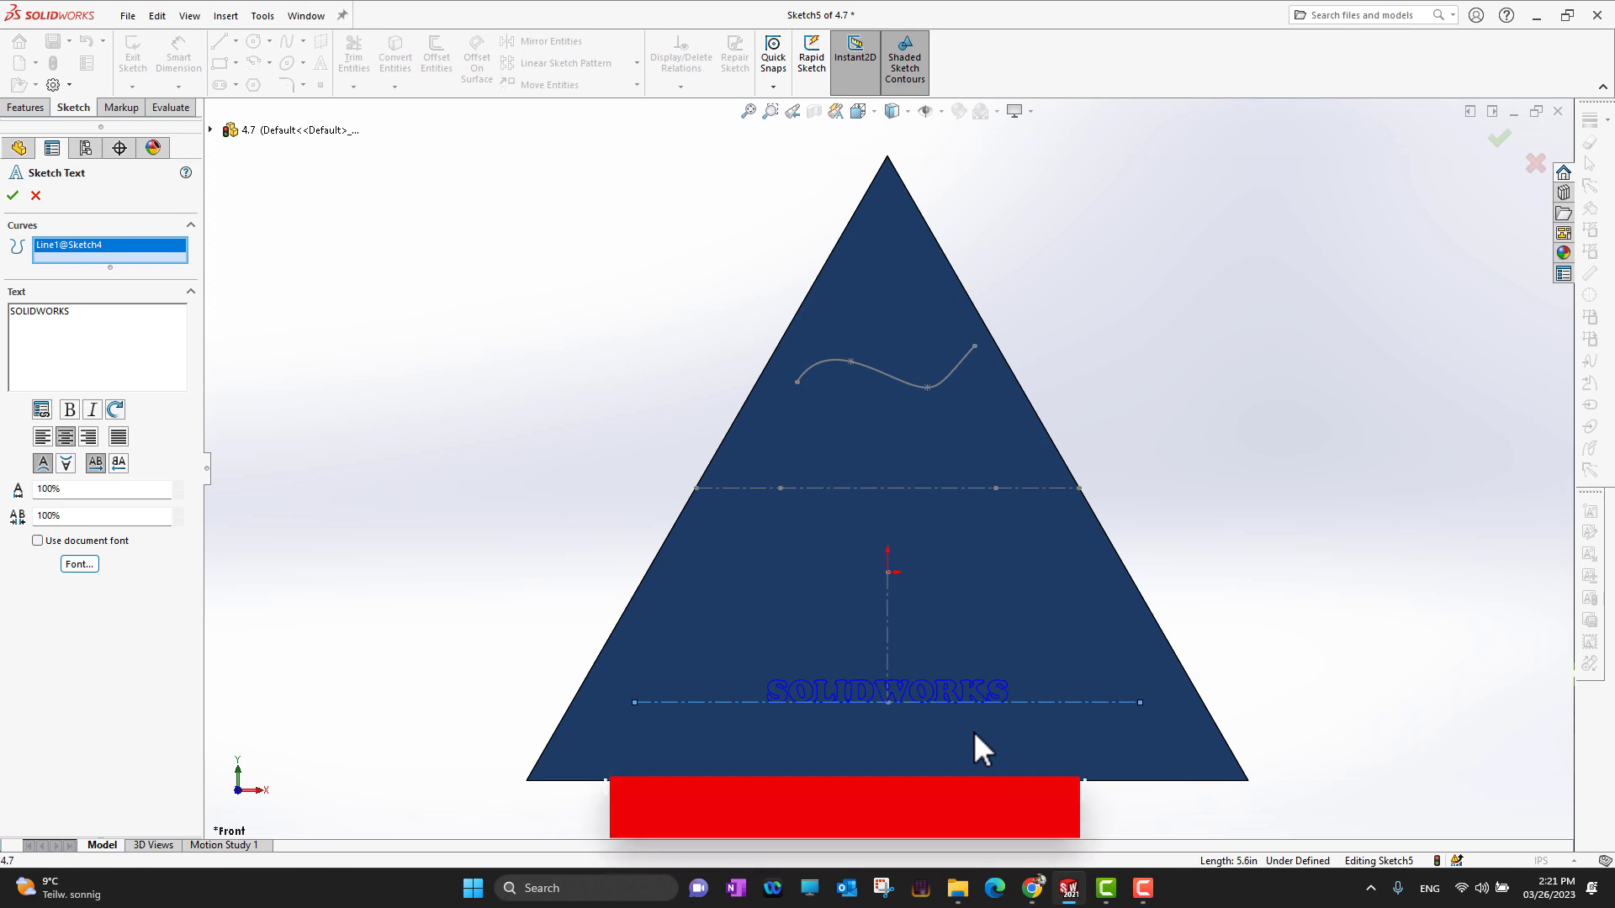
scroll(898, 712, down, 5)
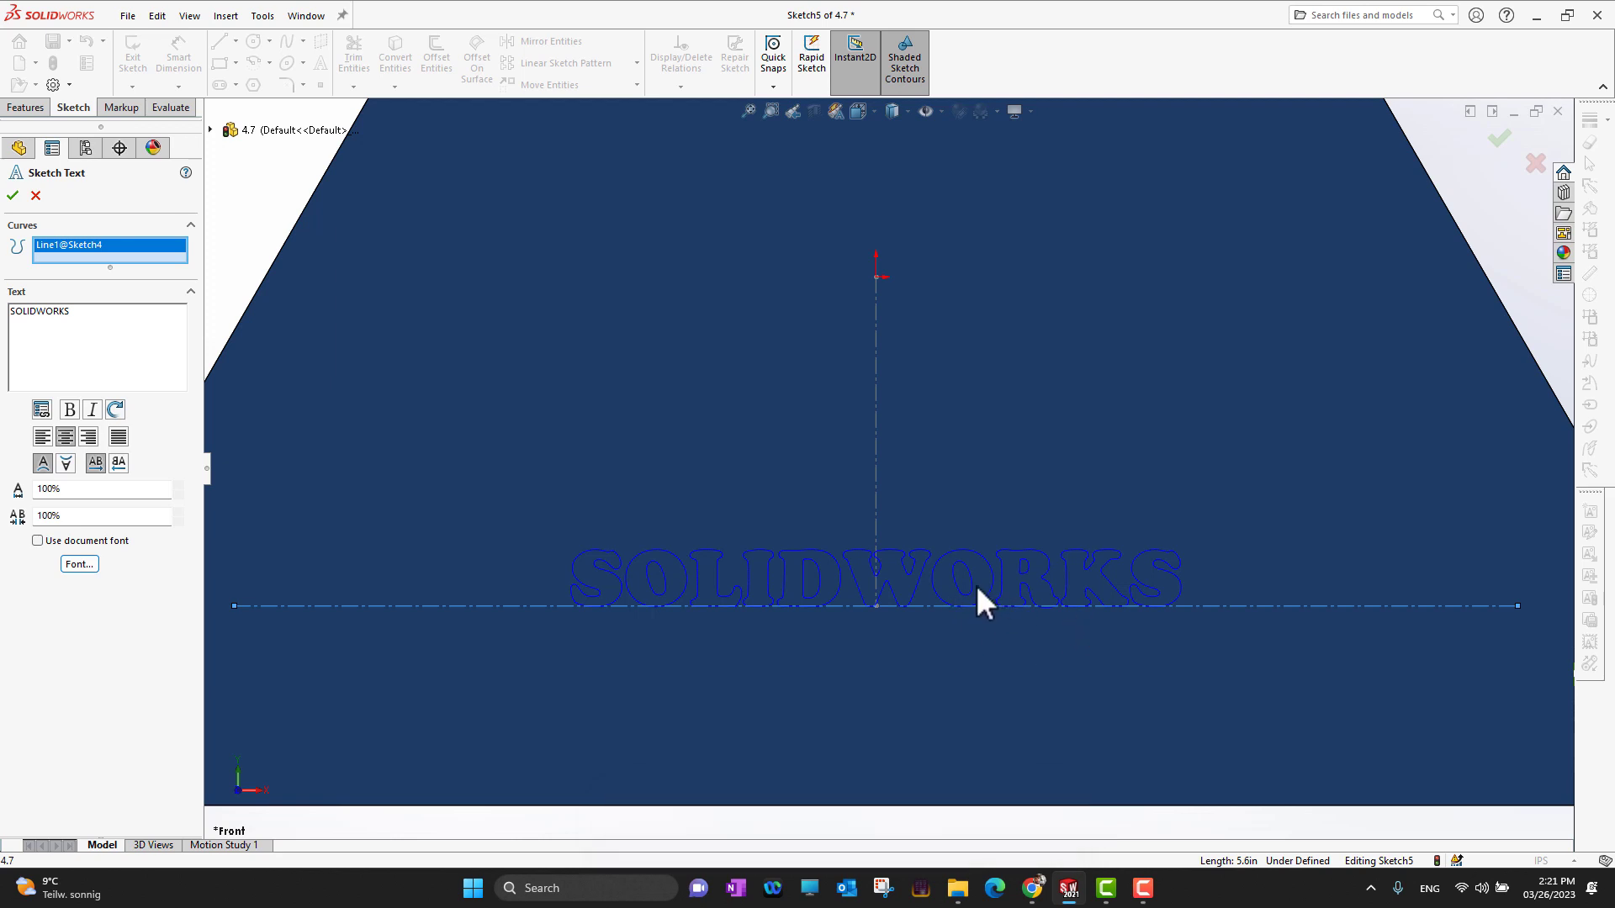
scroll(966, 587, up, 5)
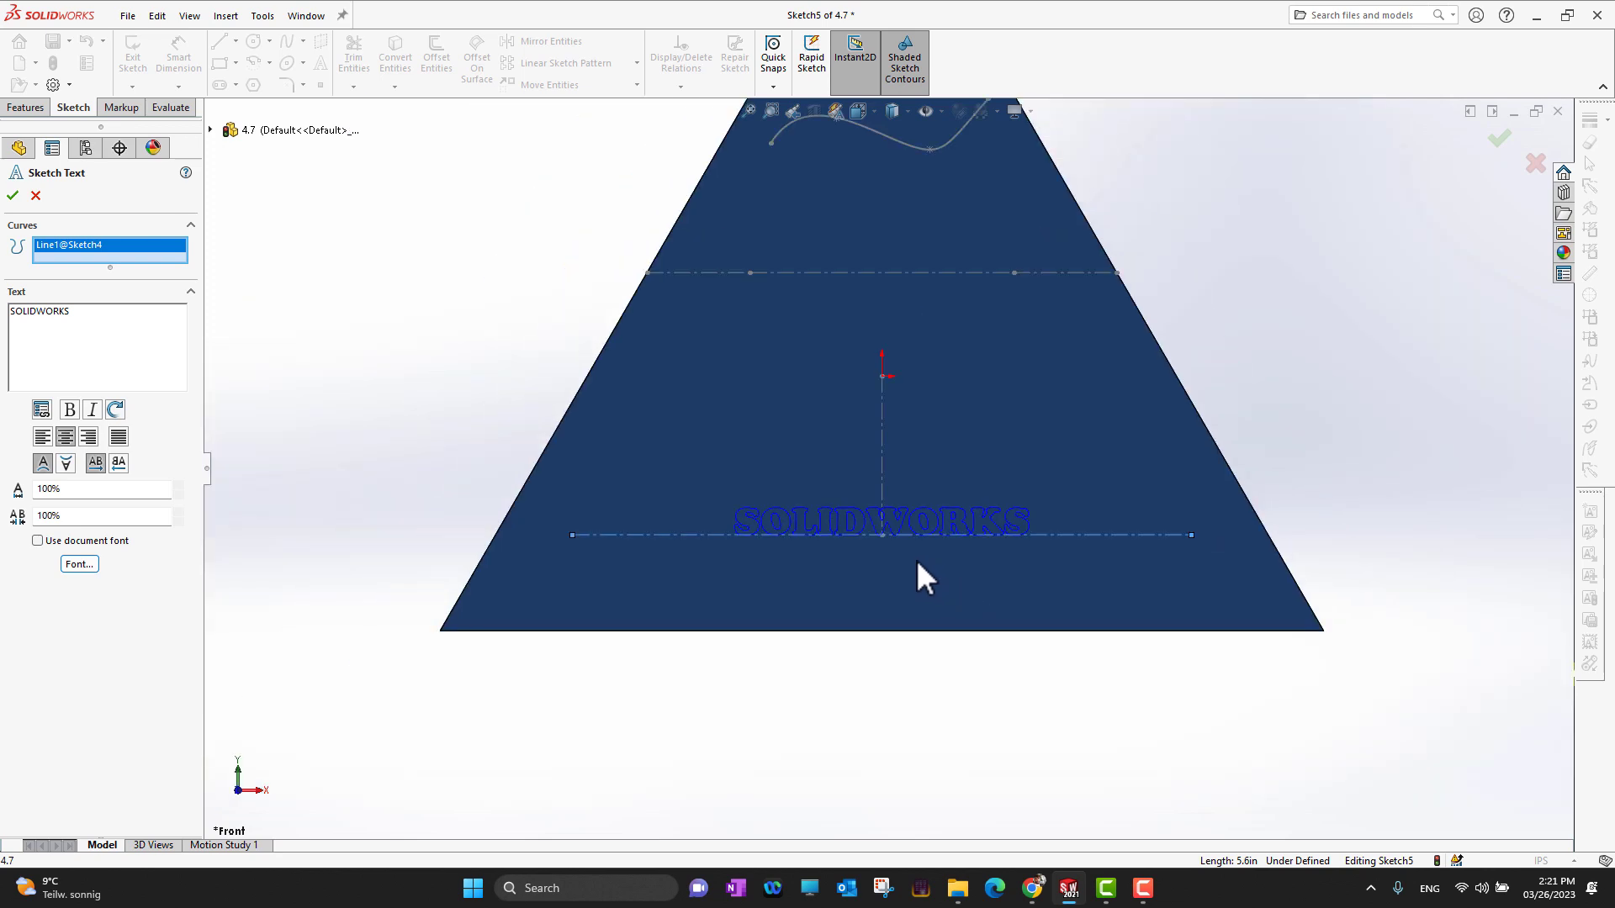
scroll(916, 558, up, 2)
scroll(883, 443, down, 6)
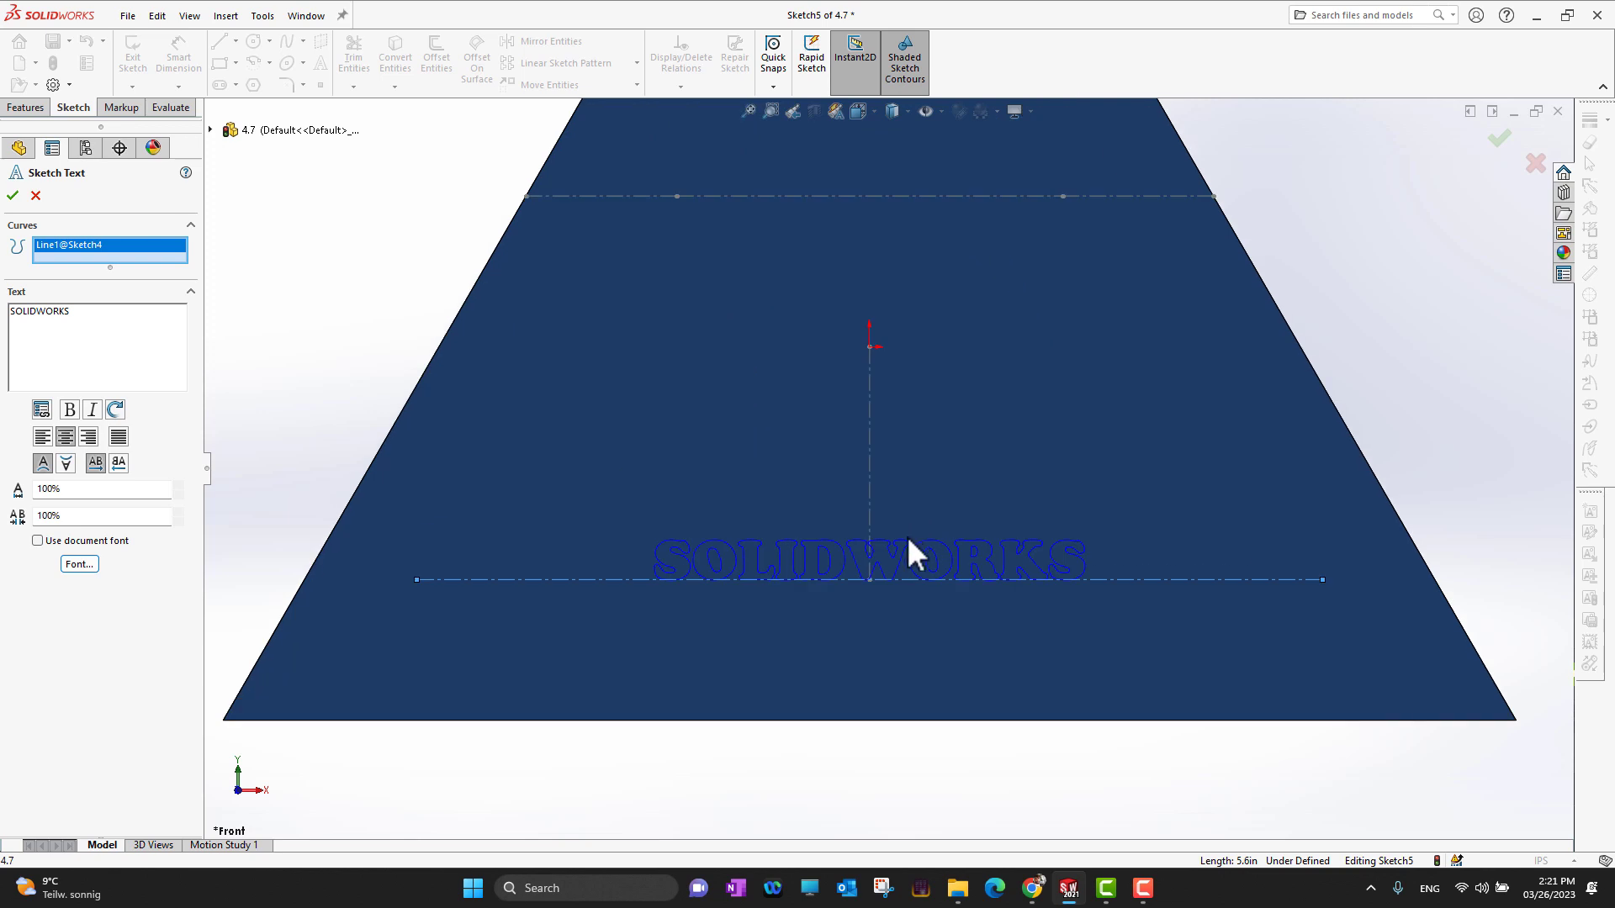
click(10, 200)
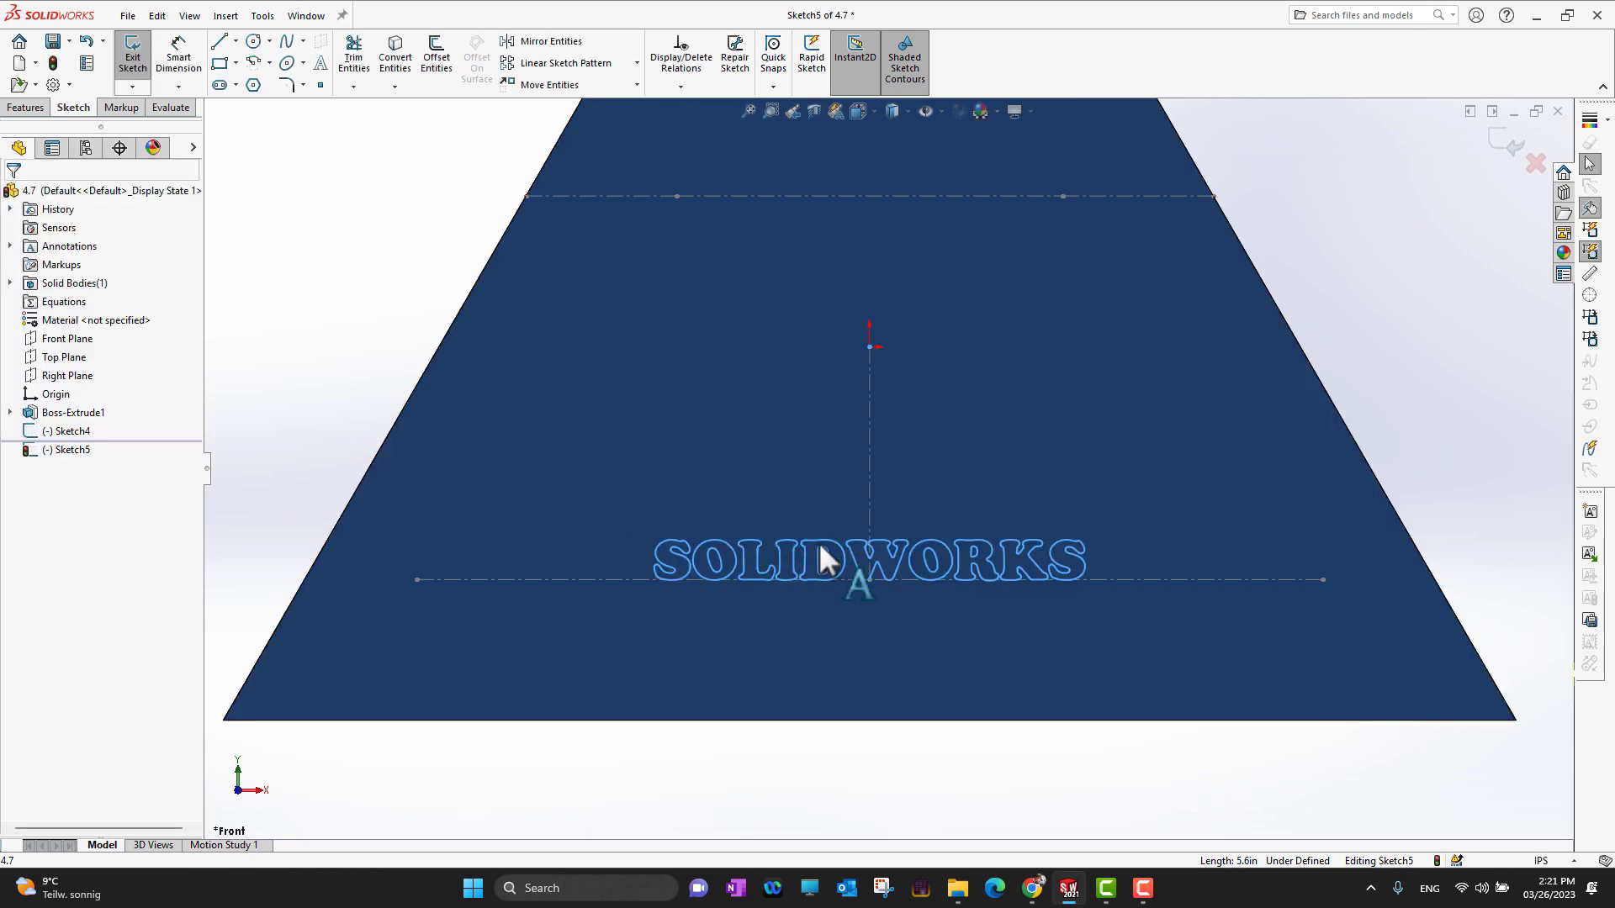
Cut-extrude the SOLIDWORKS text blind 0.20 in deep into the triangle and return to the front view.
click(25, 108)
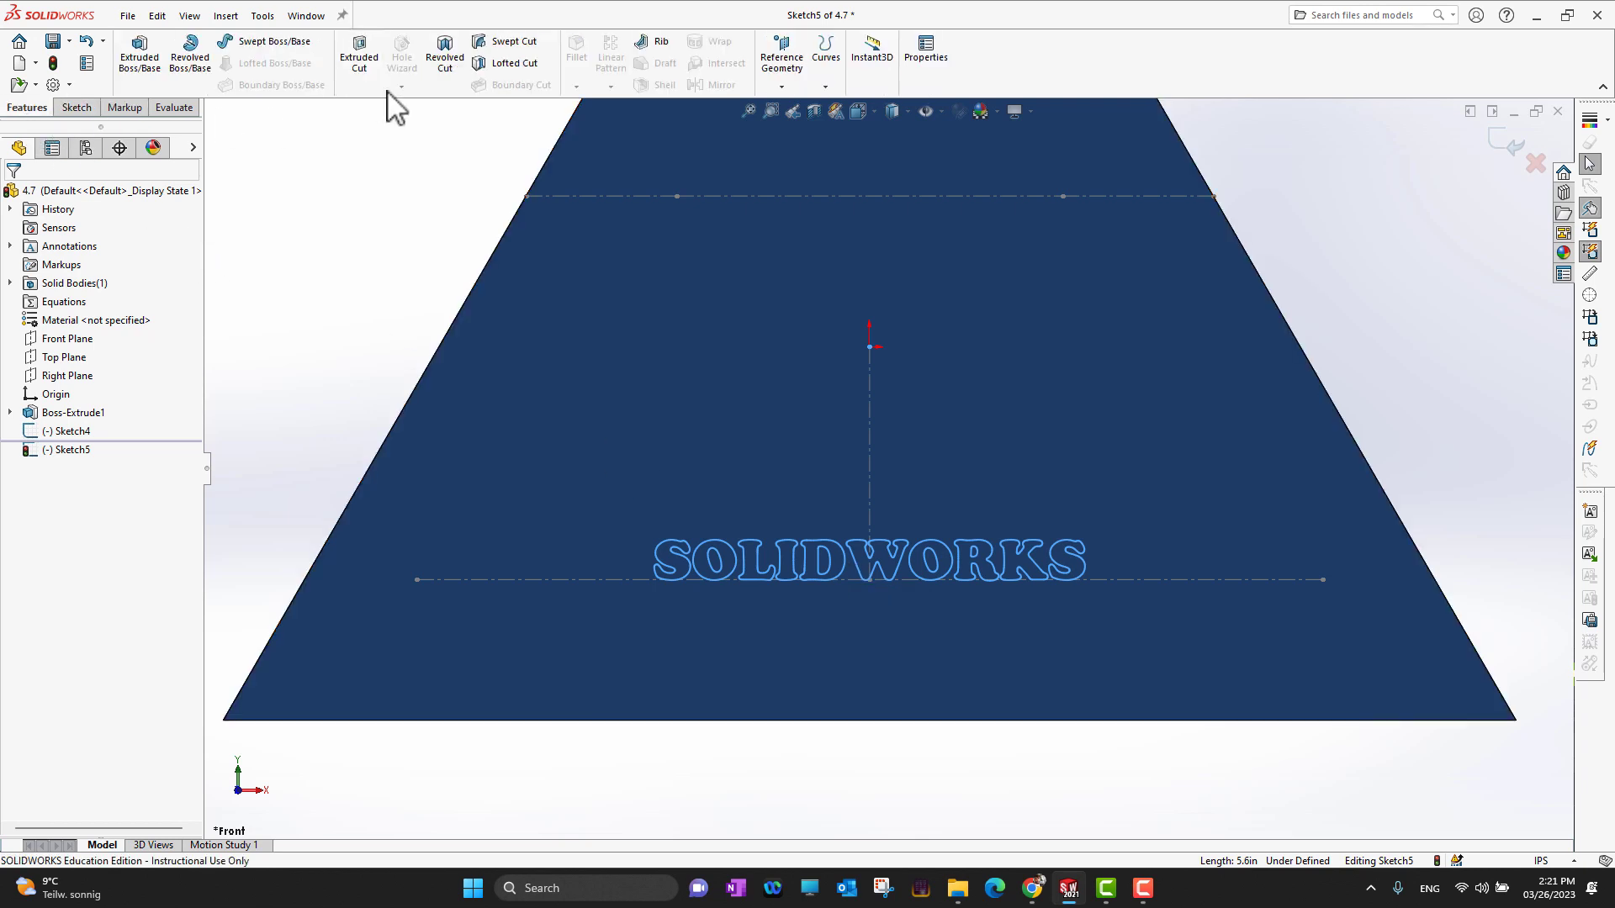
click(359, 59)
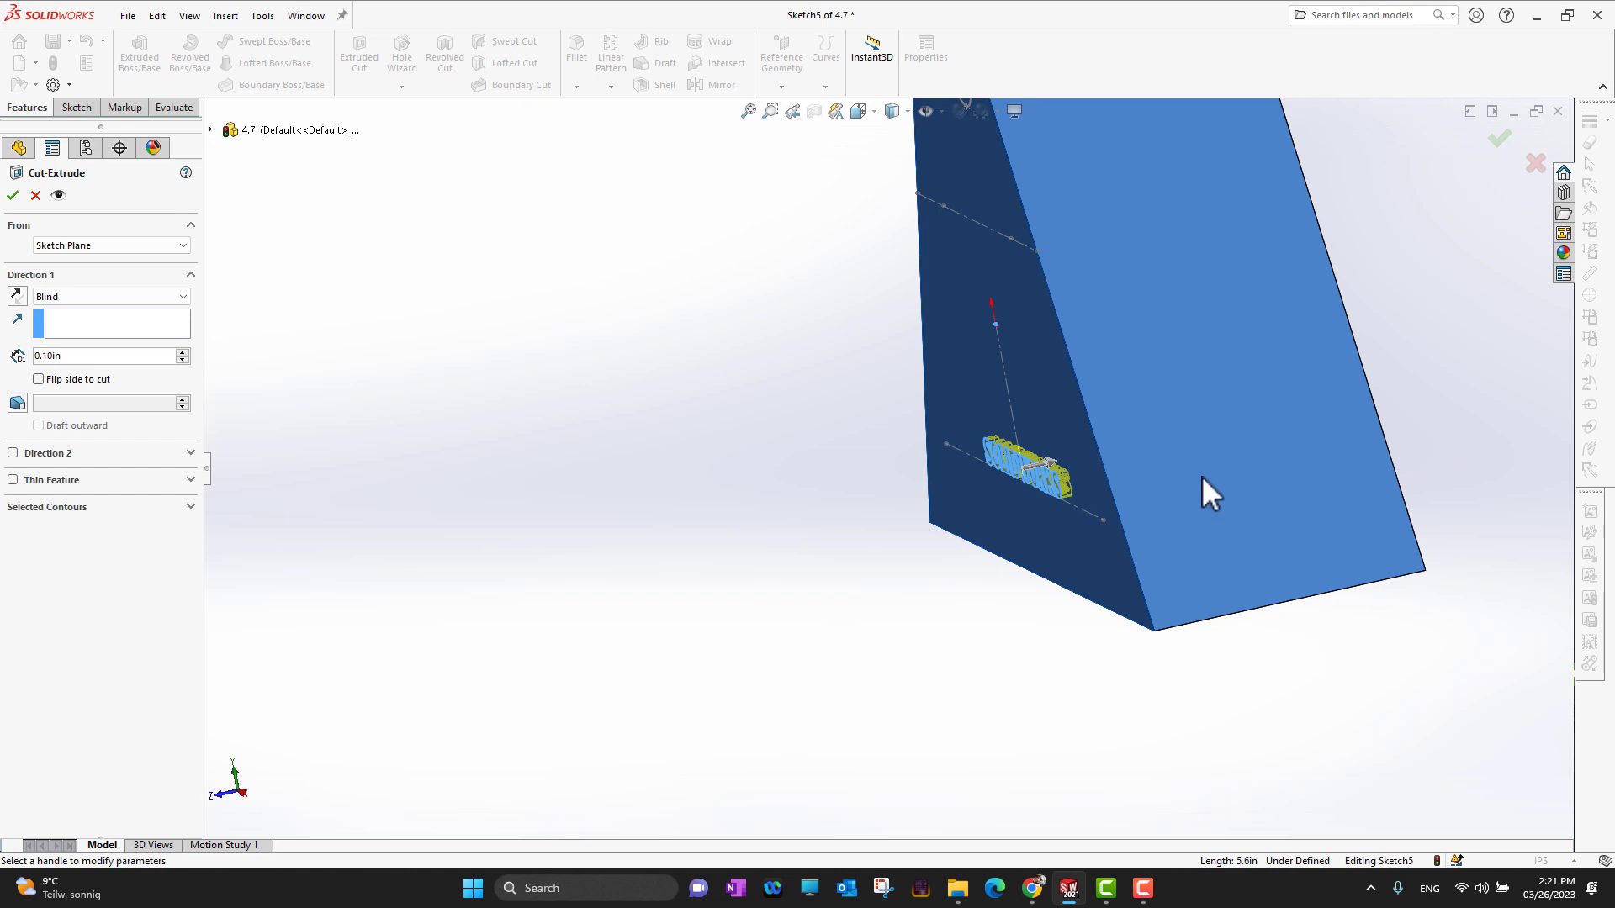
click(182, 352)
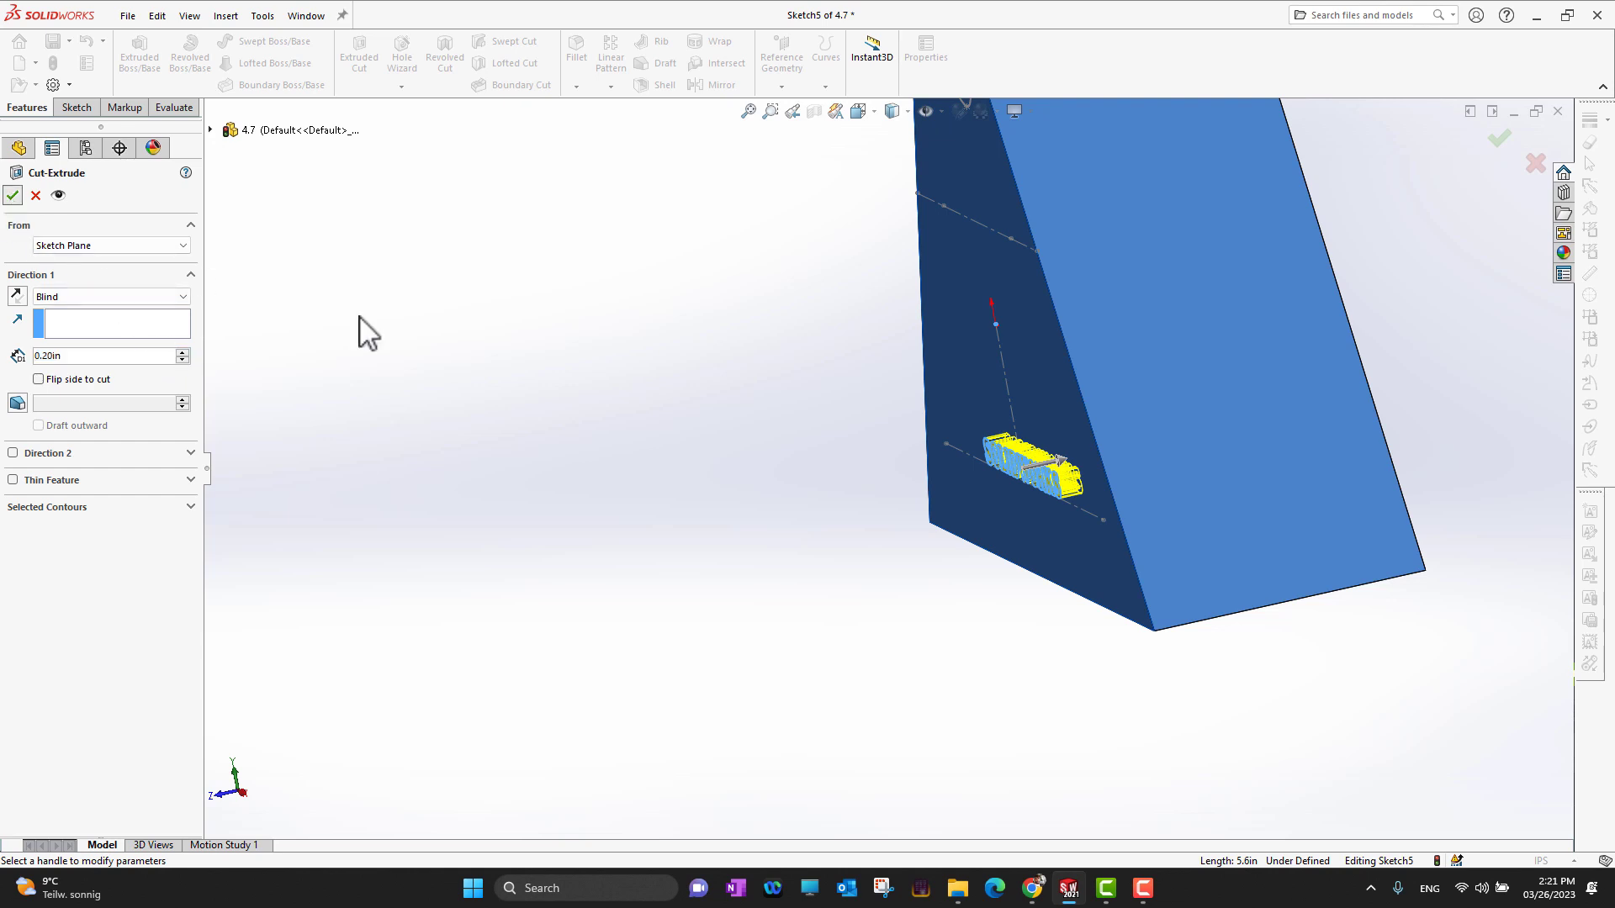
middle_drag(652, 642, 778, 619)
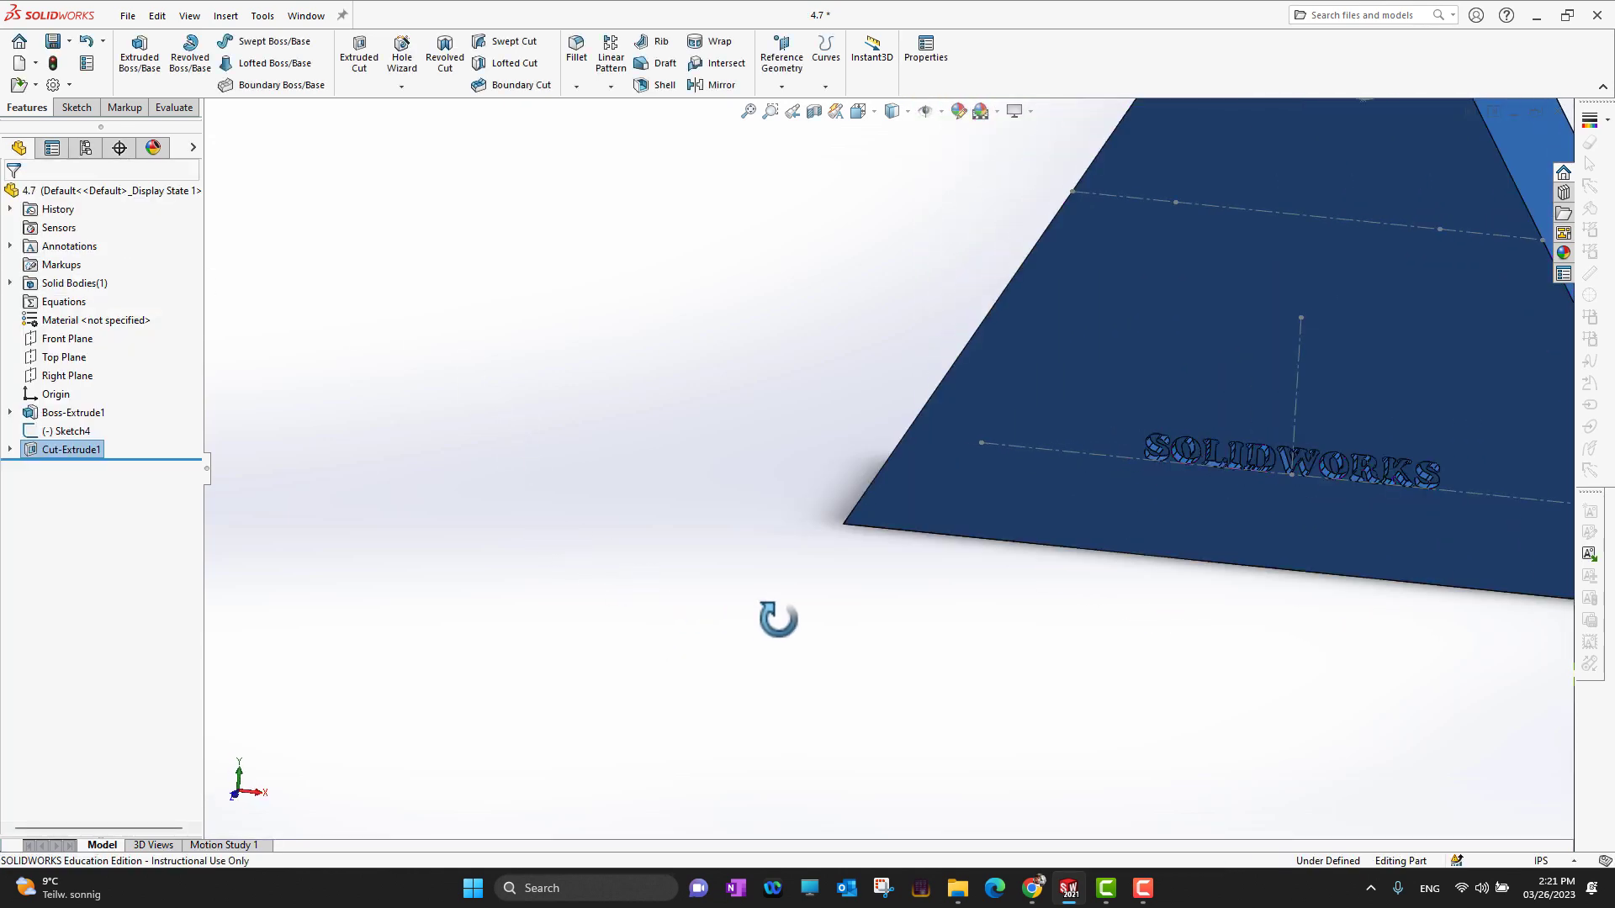
key(f)
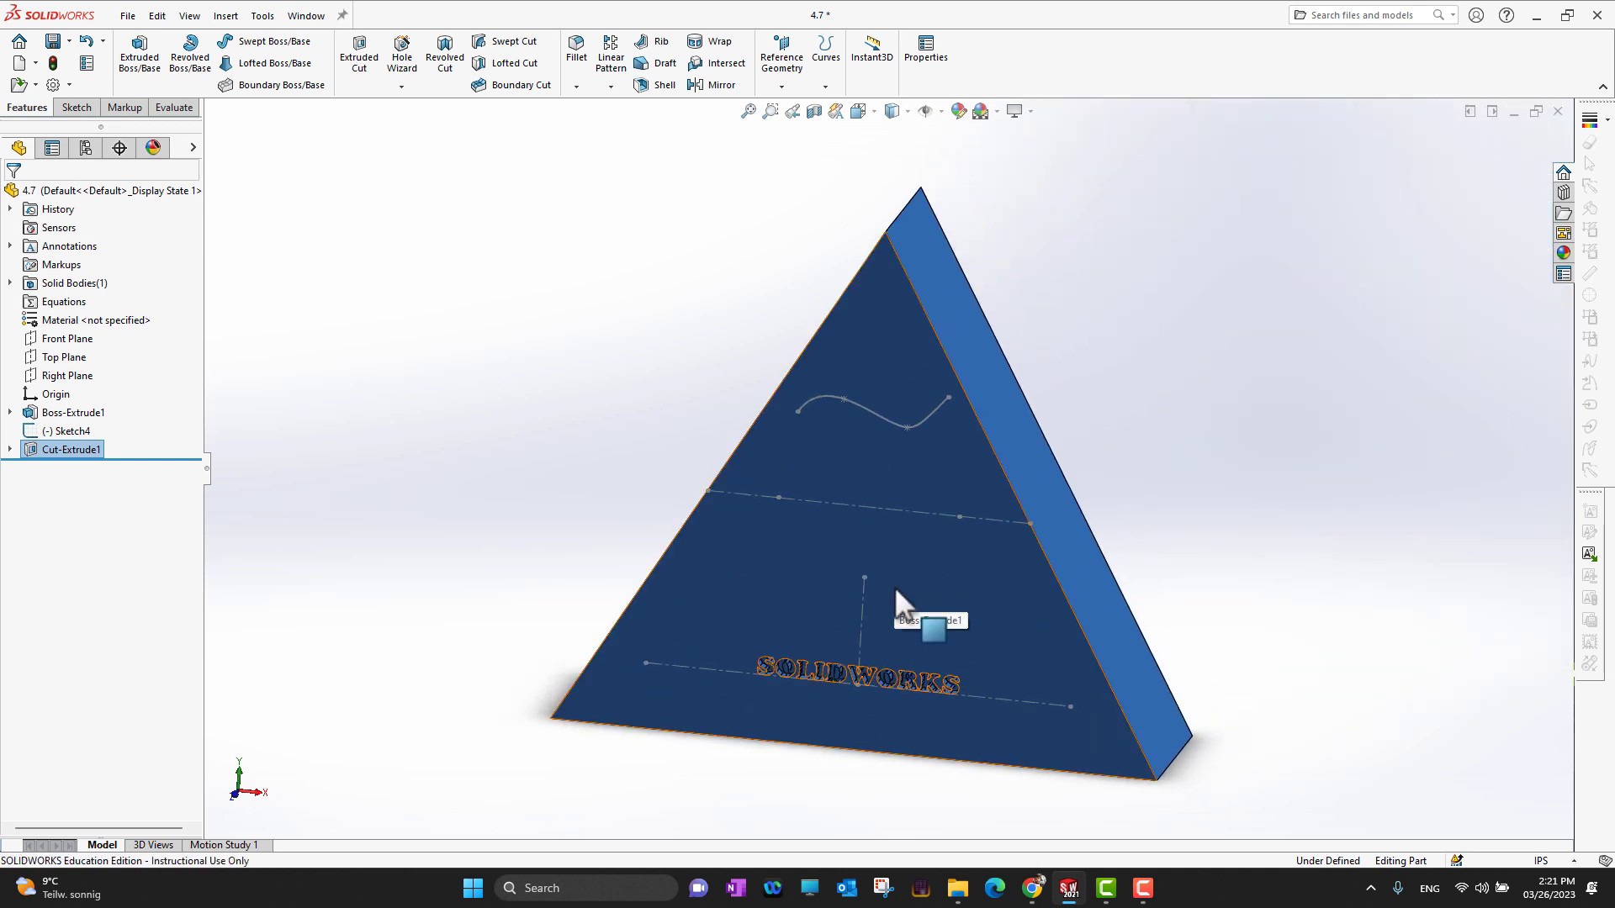
key(space)
click(747, 593)
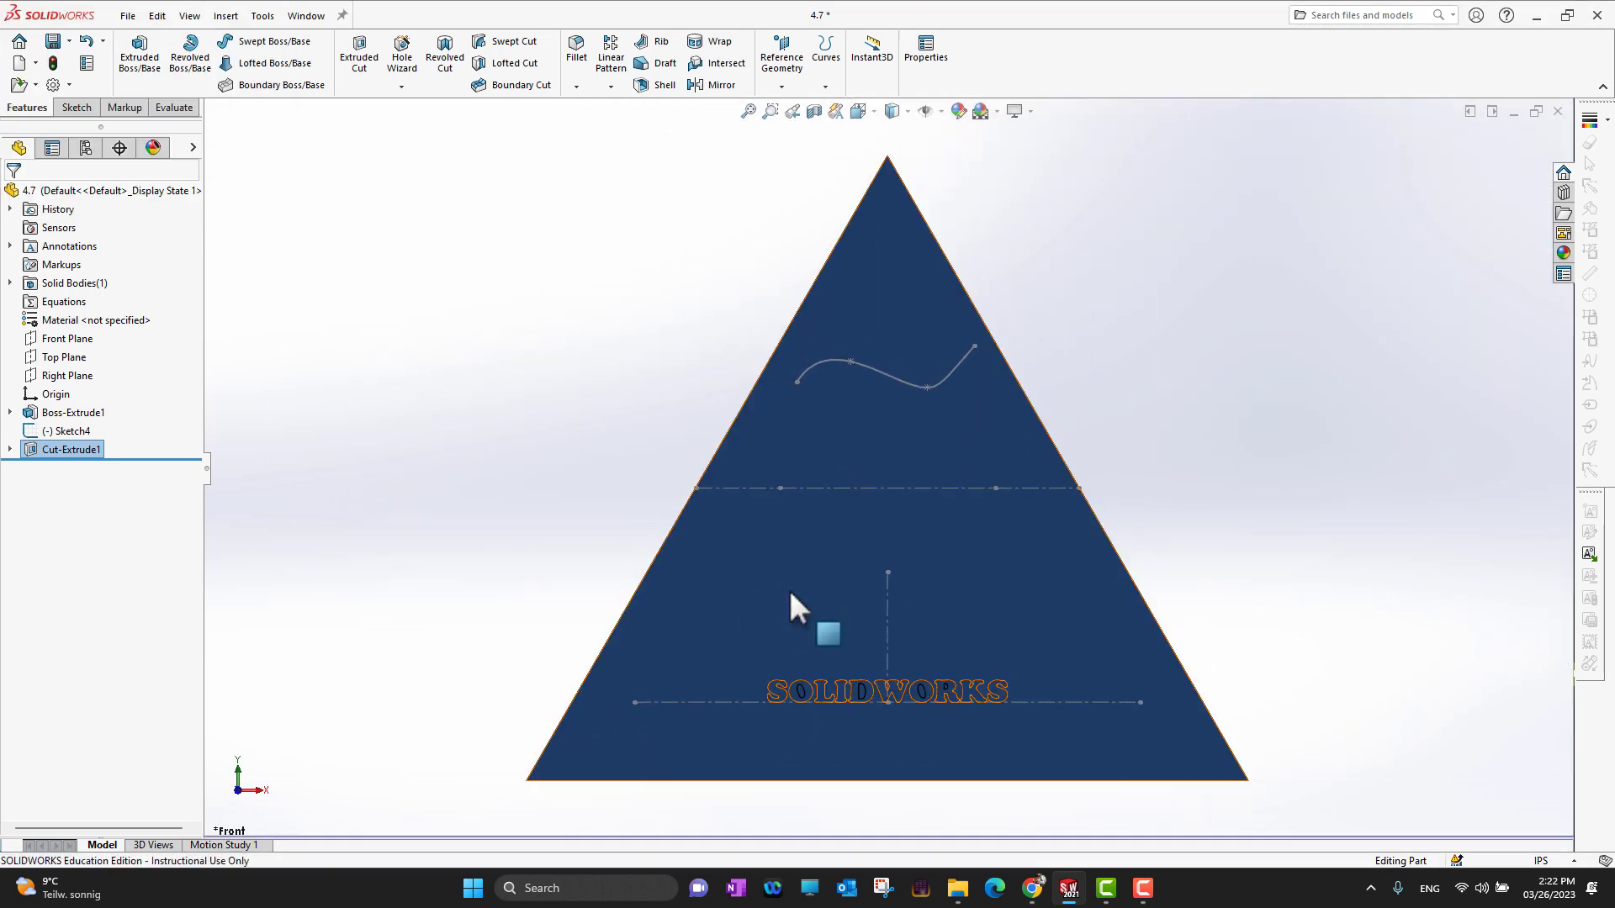
Apply a white appearance (RGB 255, 255, 255) to the SOLIDWORKS text cut.
scroll(933, 727, down, 3)
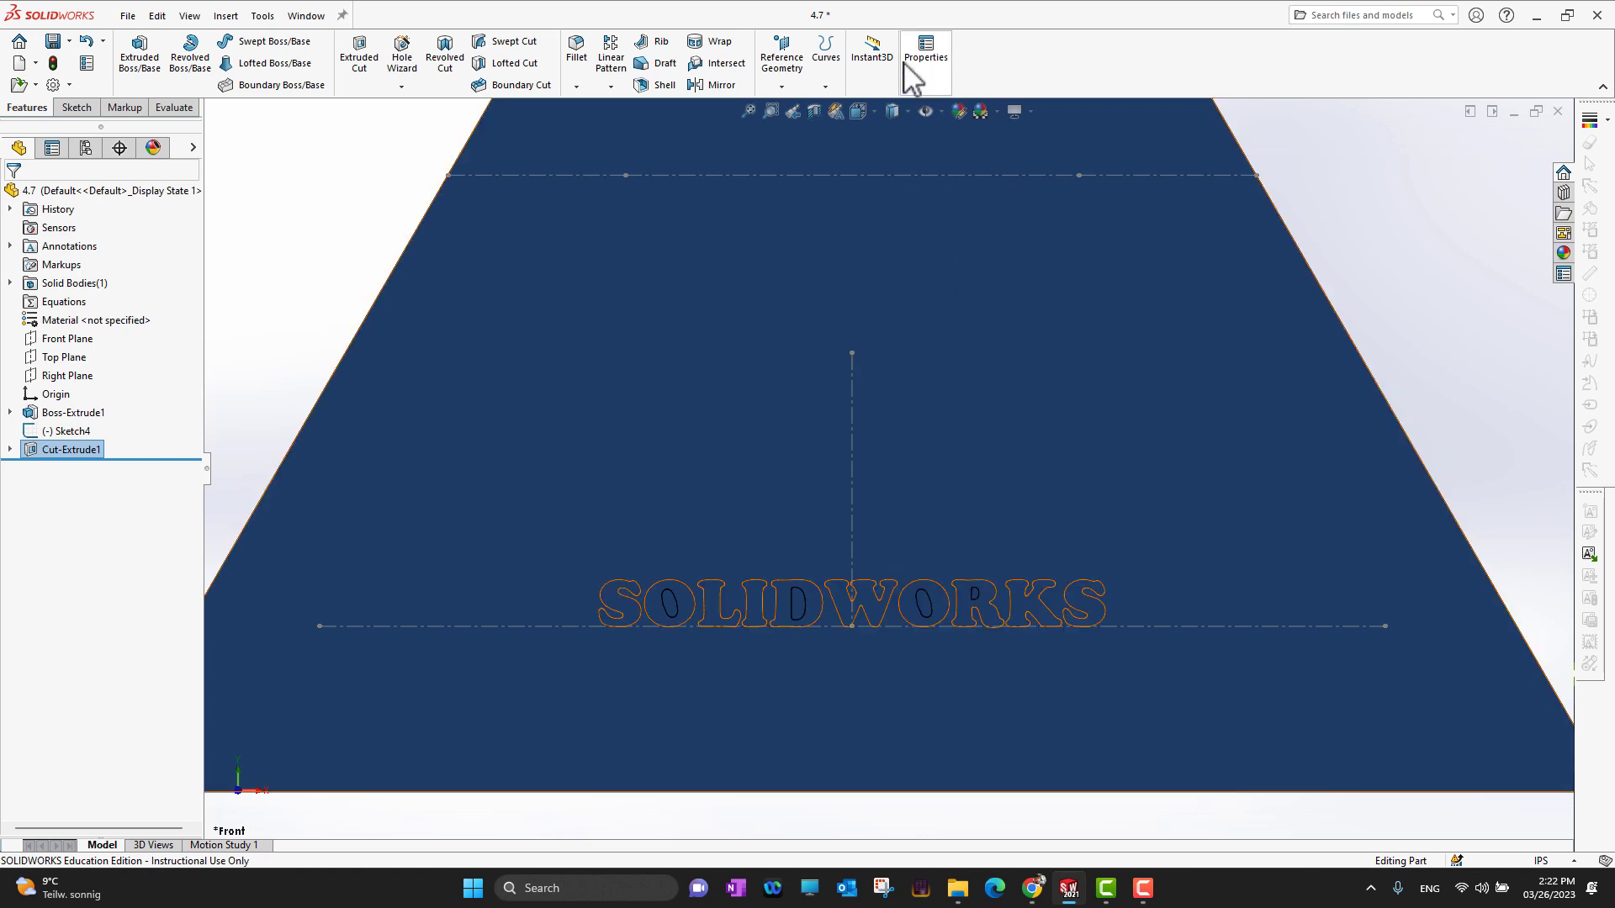
click(960, 113)
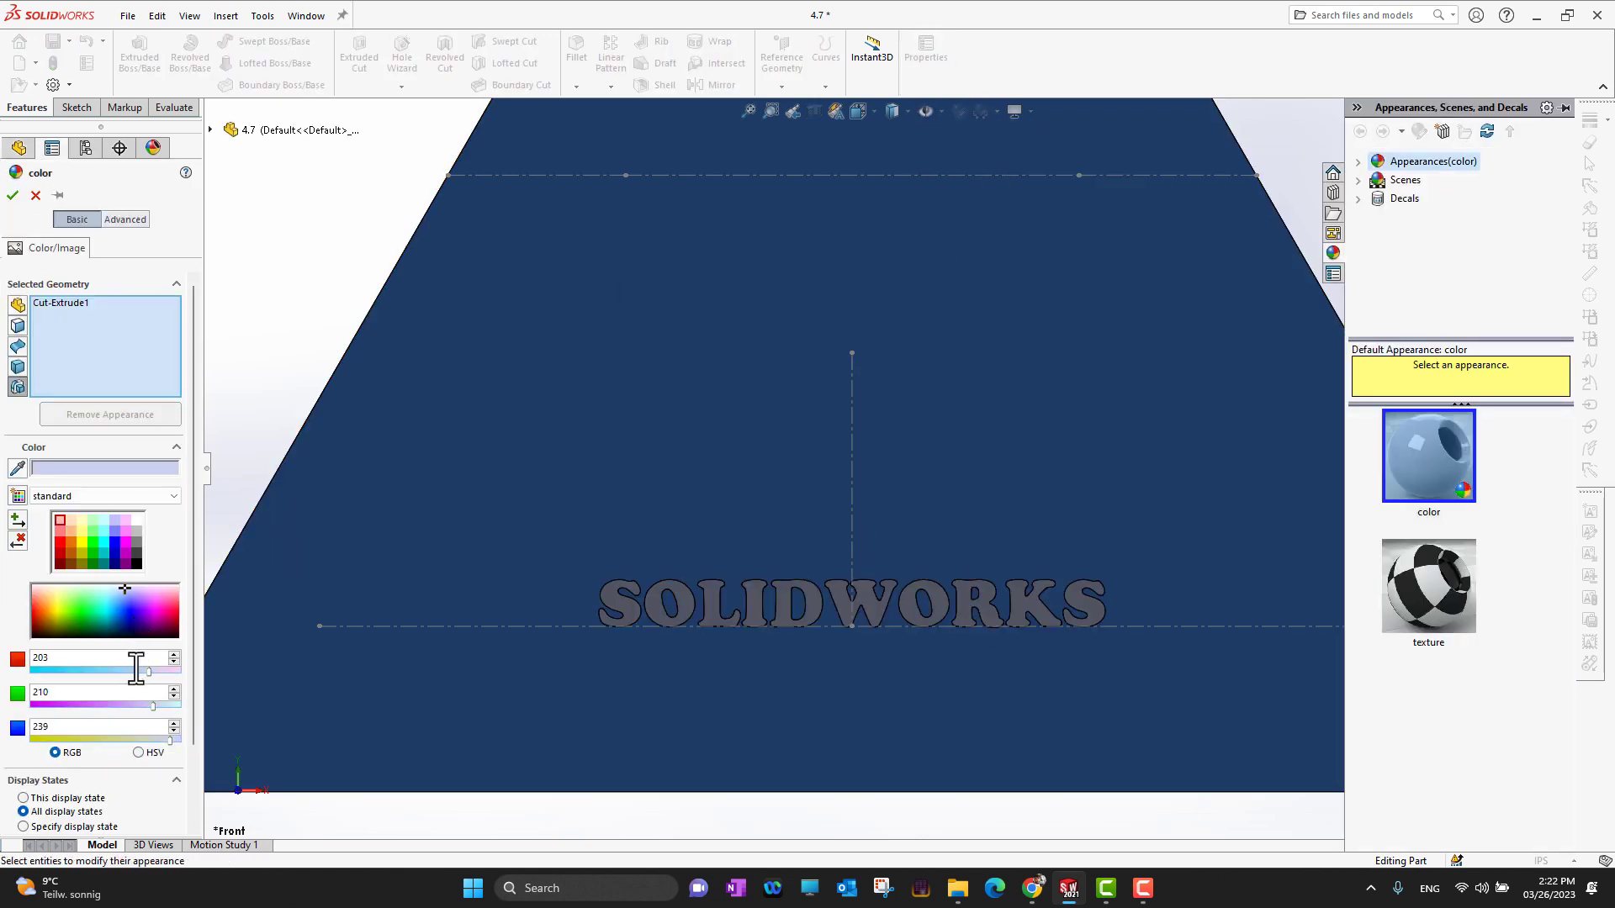
click(136, 521)
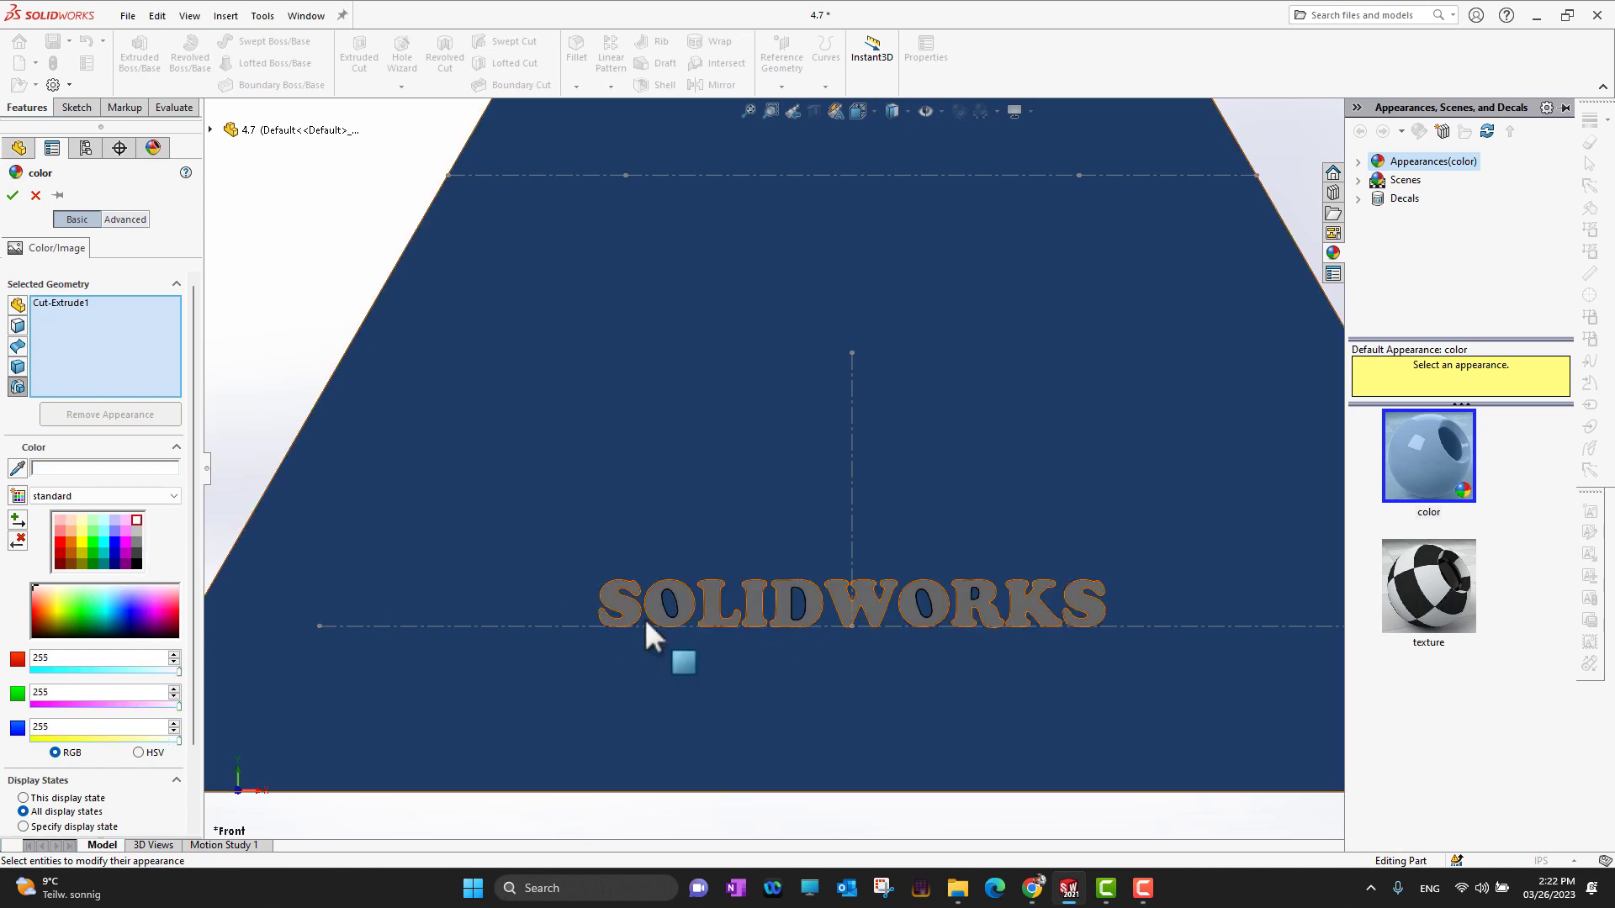
click(12, 195)
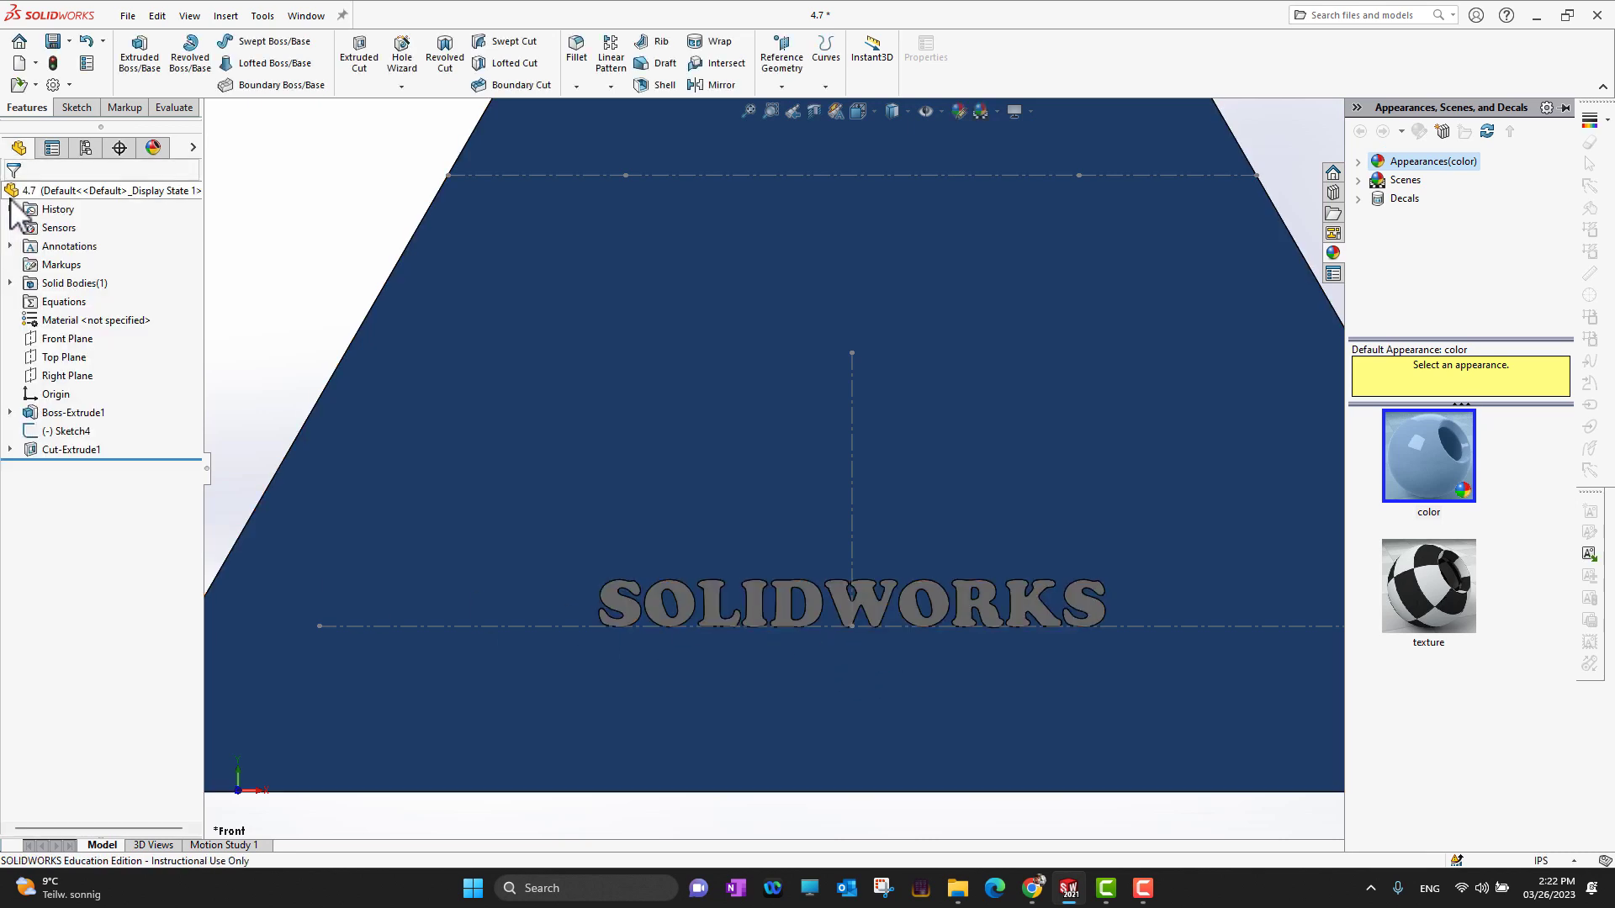
Start a new sketch on the triangle's front face and add center-aligned sketch text "AB DESIGNS" along the spline.
scroll(887, 471, up, 3)
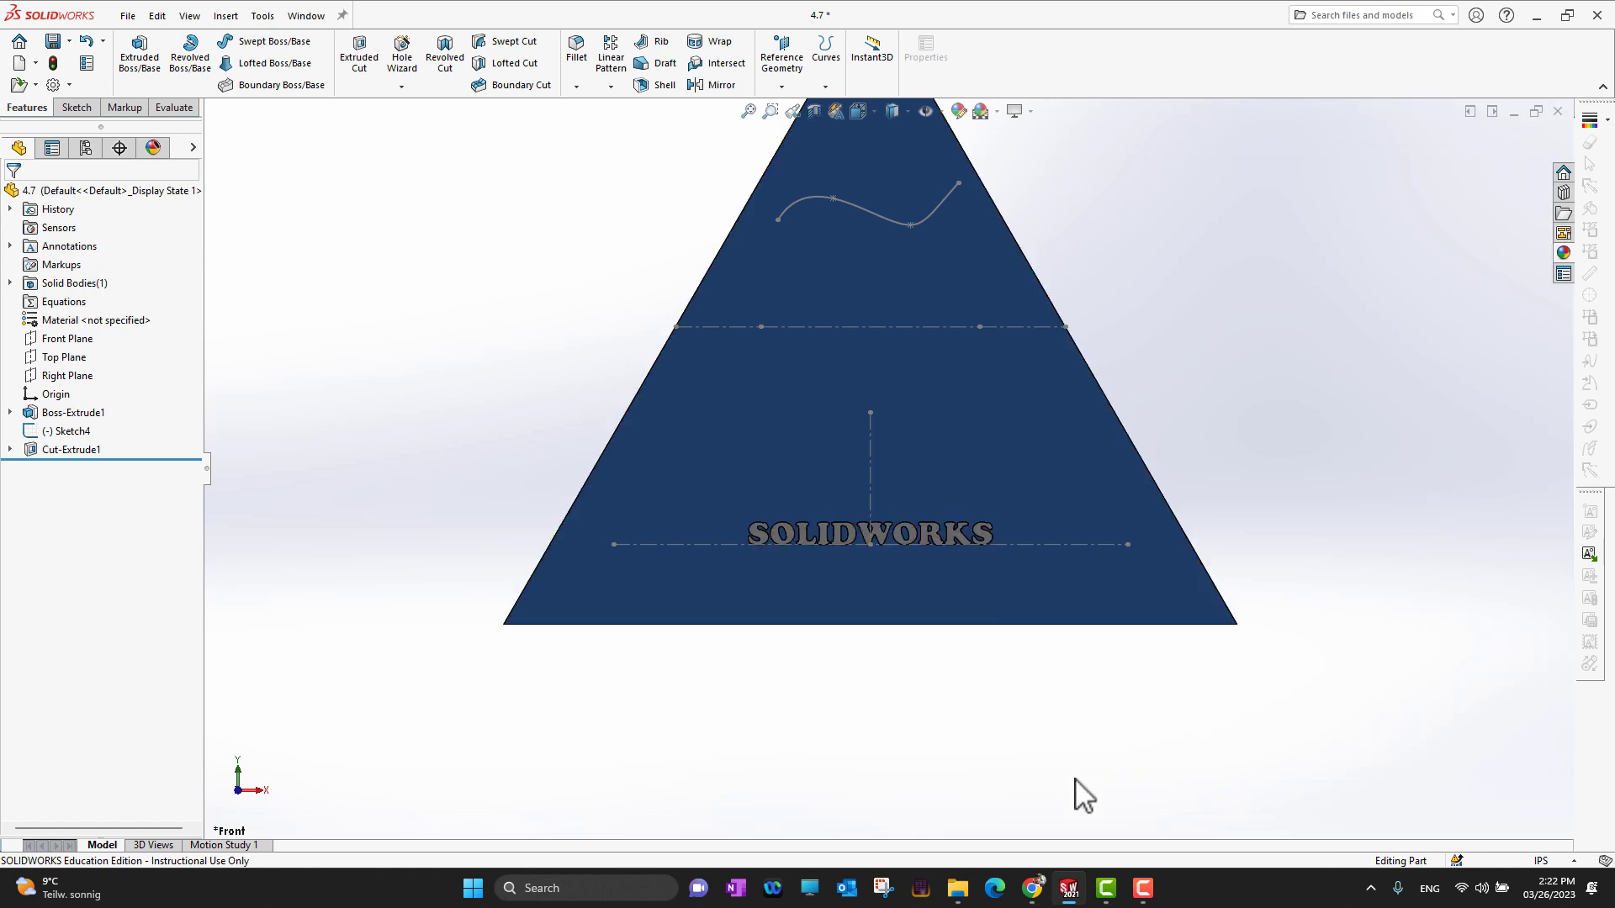
click(969, 286)
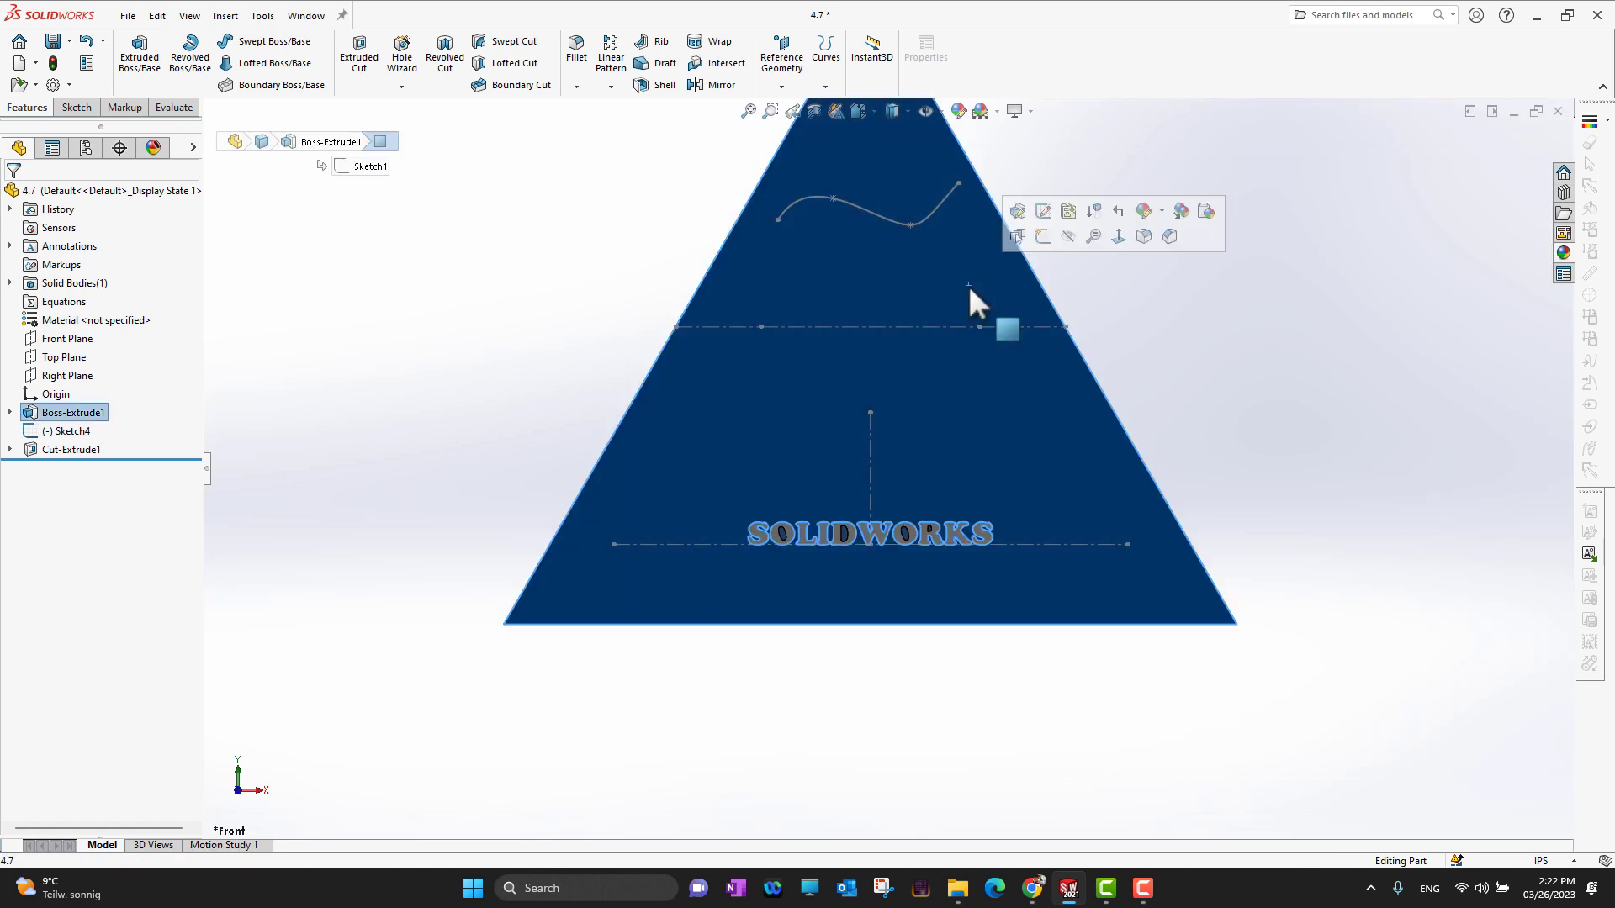
click(1043, 236)
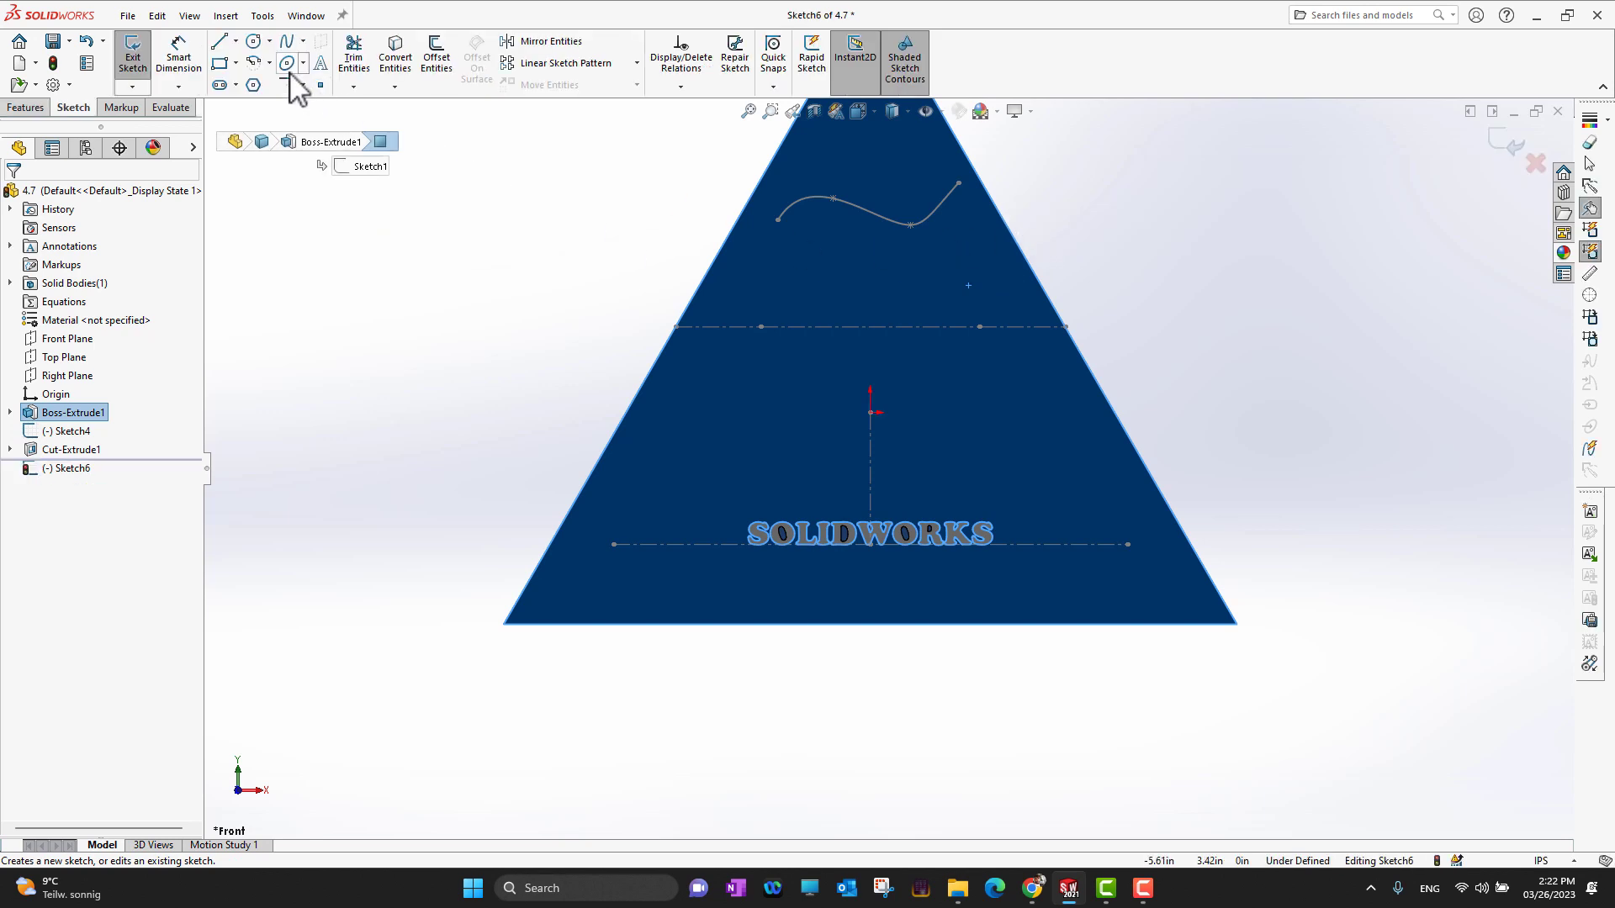
click(321, 64)
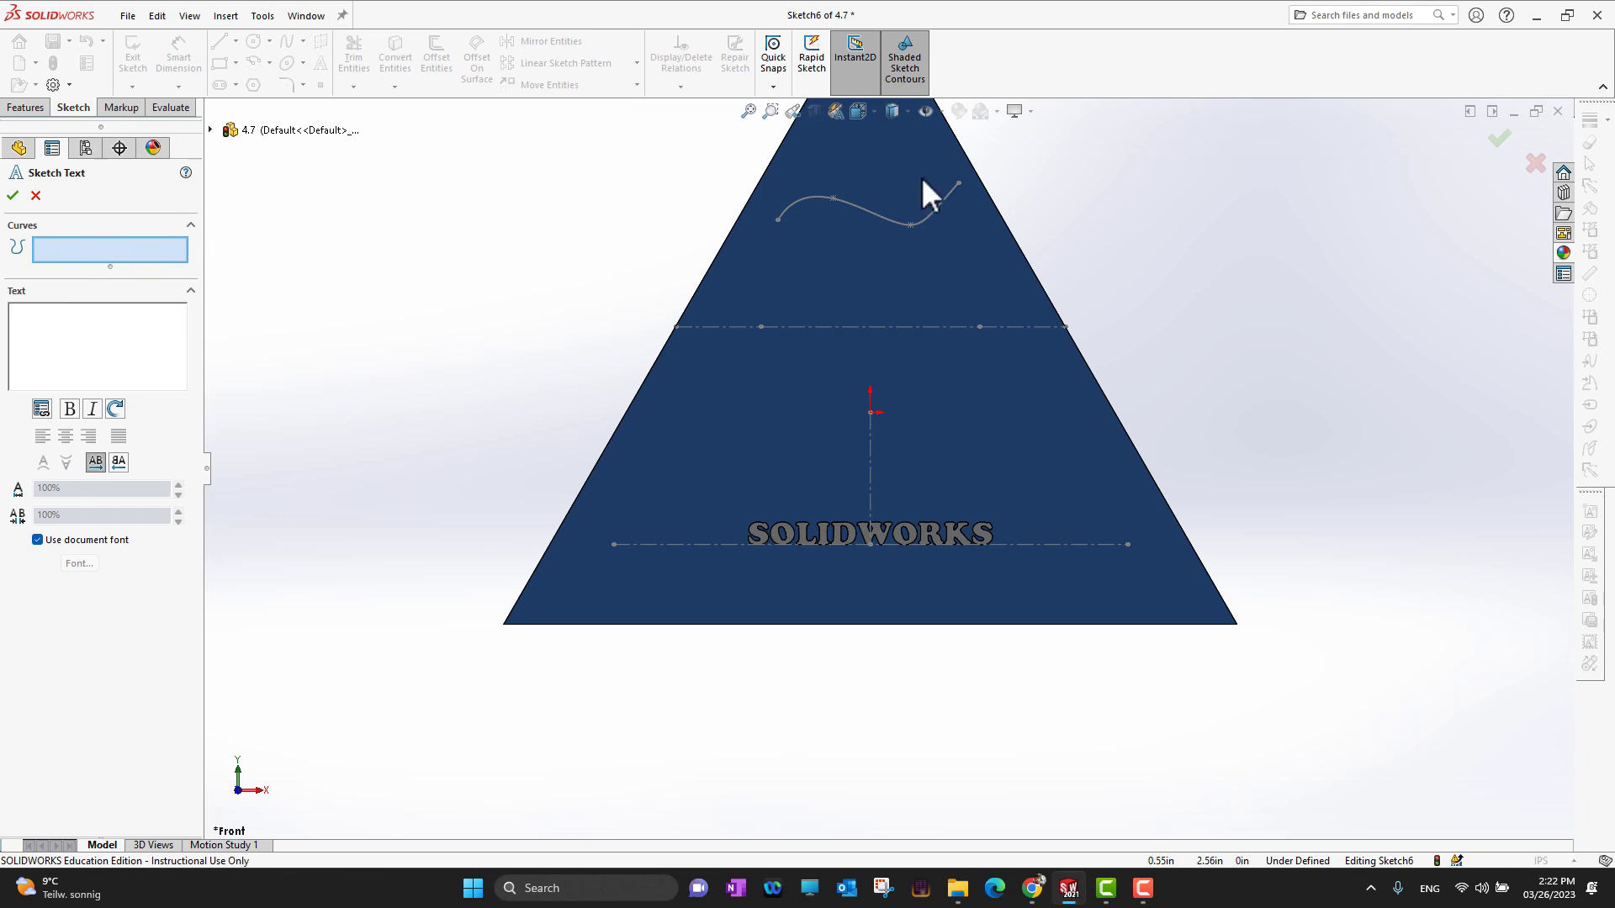
click(904, 223)
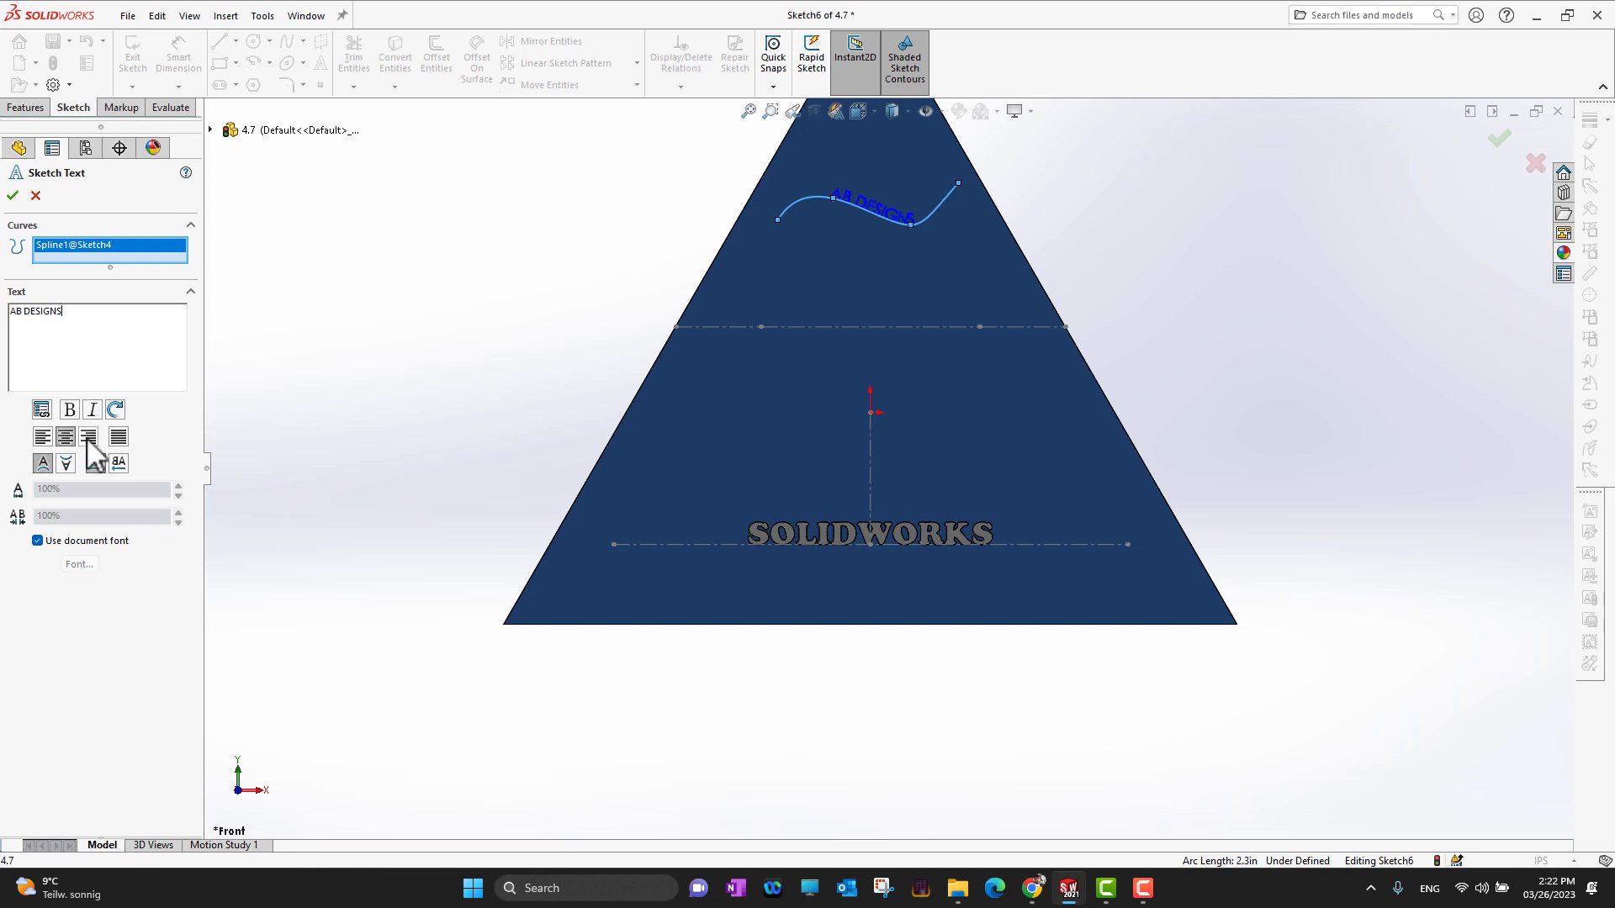
Override the document font for the AB DESIGNS text with Cooper Black at a height of 48 points.
click(37, 540)
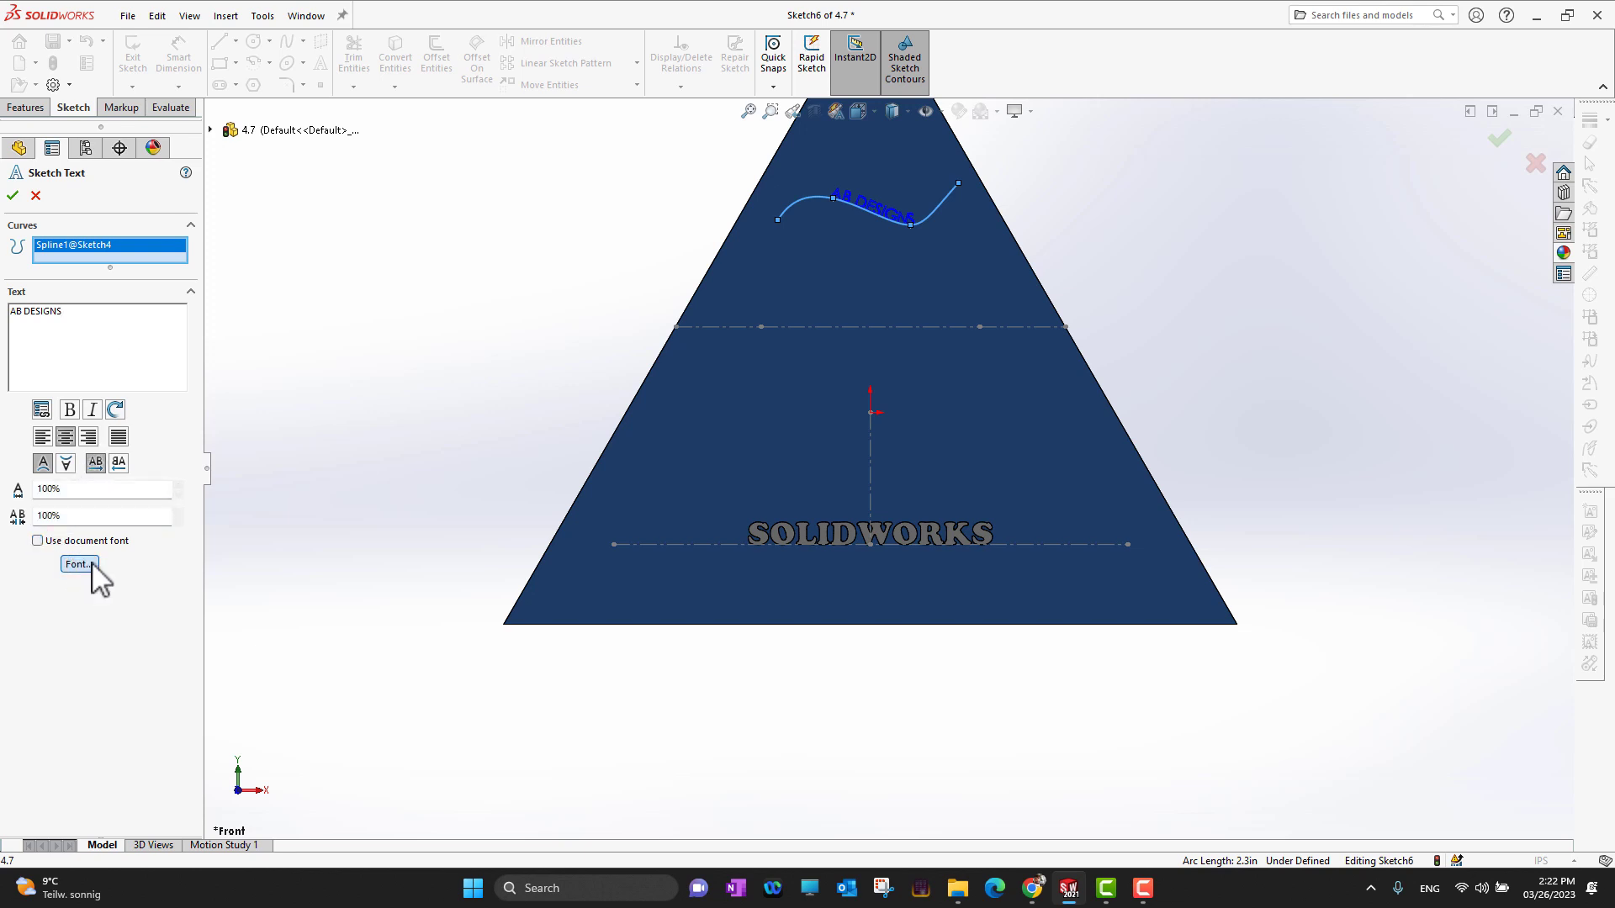
click(84, 564)
scroll(669, 412, down, 3)
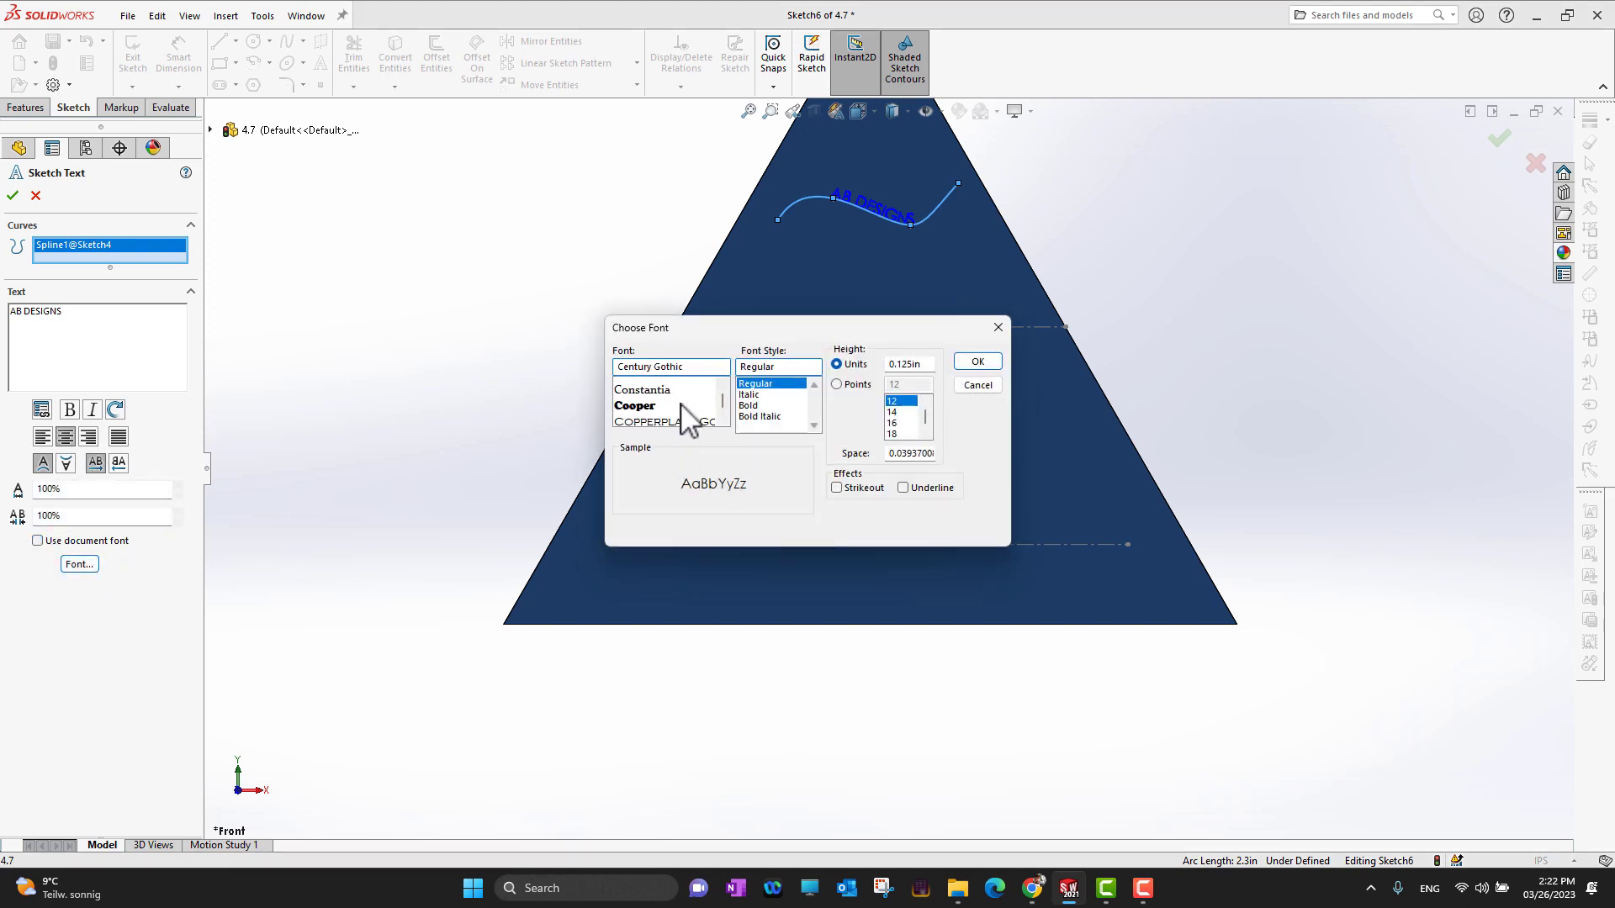
click(659, 403)
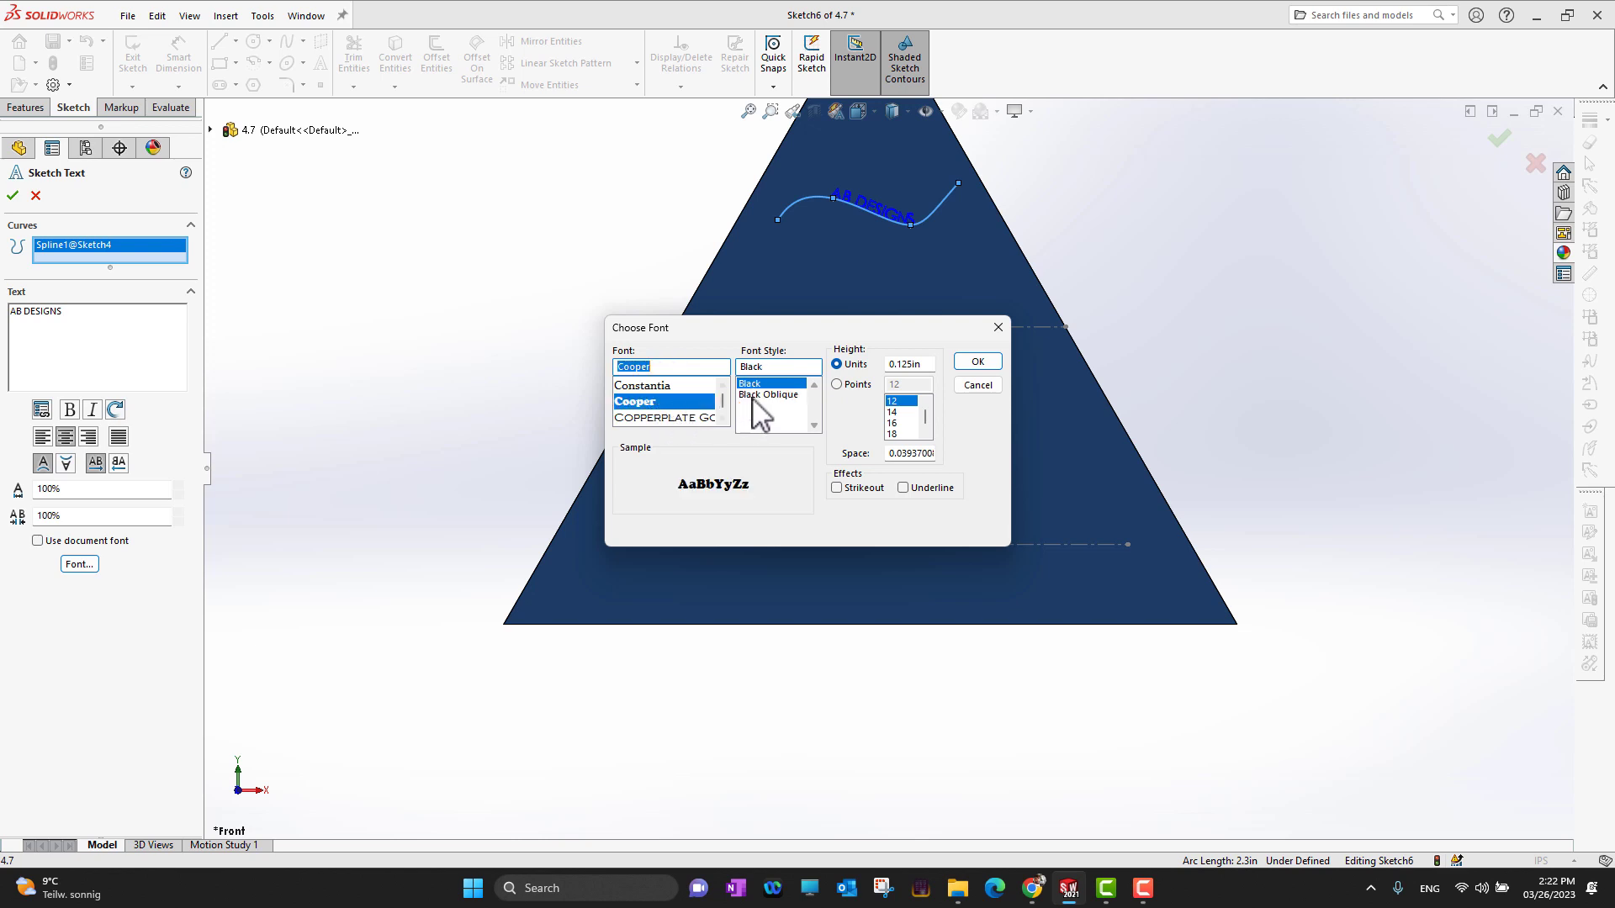
click(839, 385)
scroll(899, 424, down, 3)
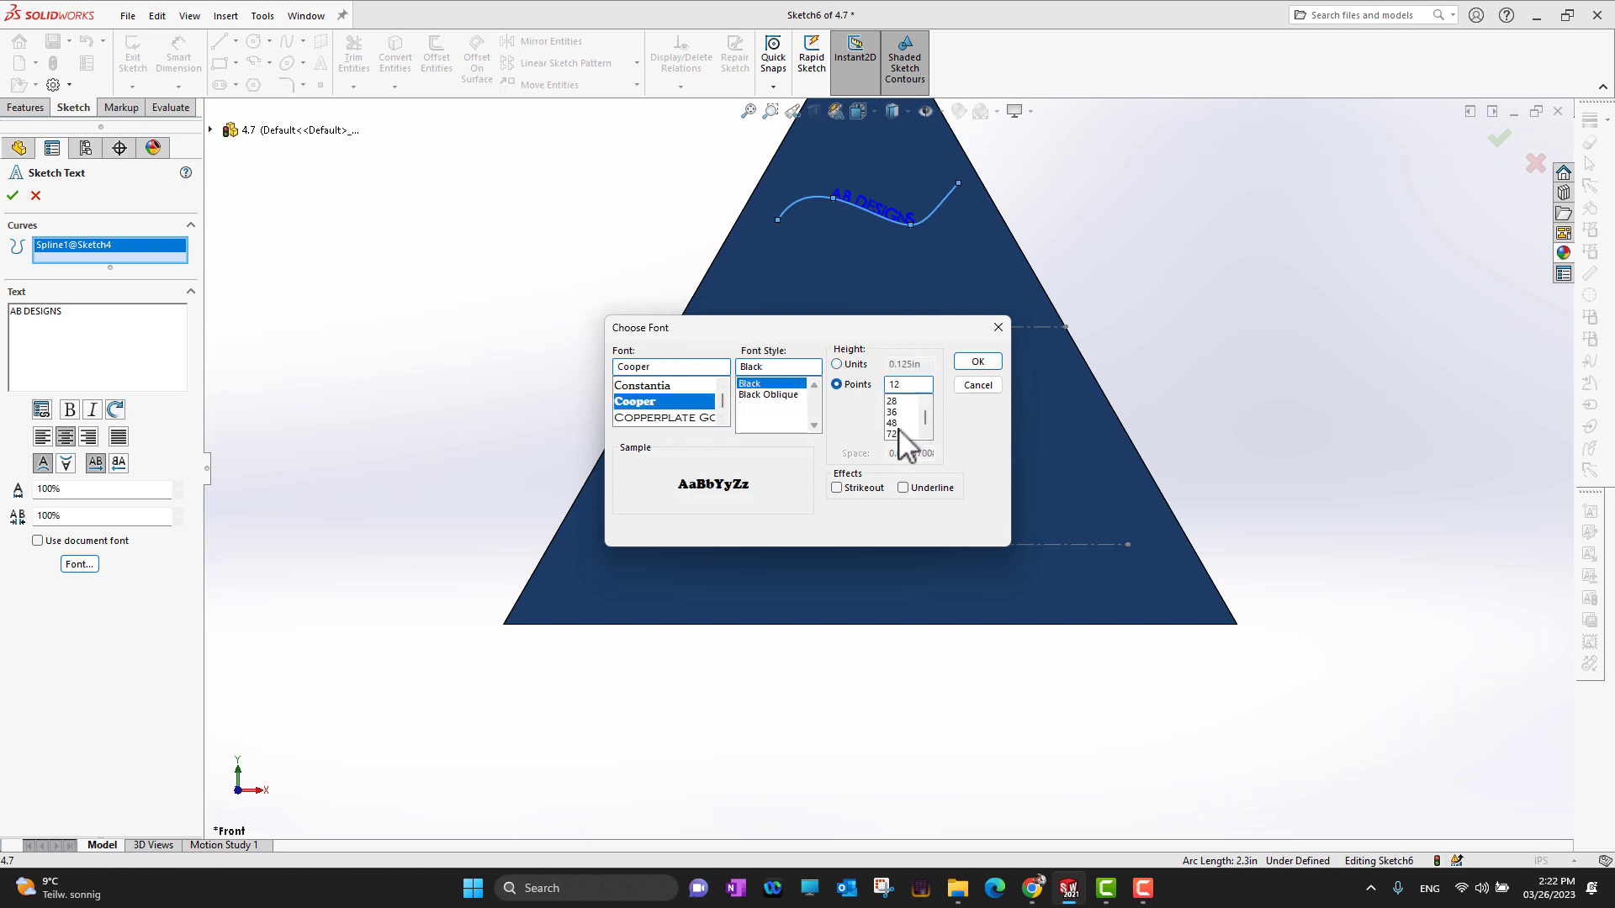
click(894, 424)
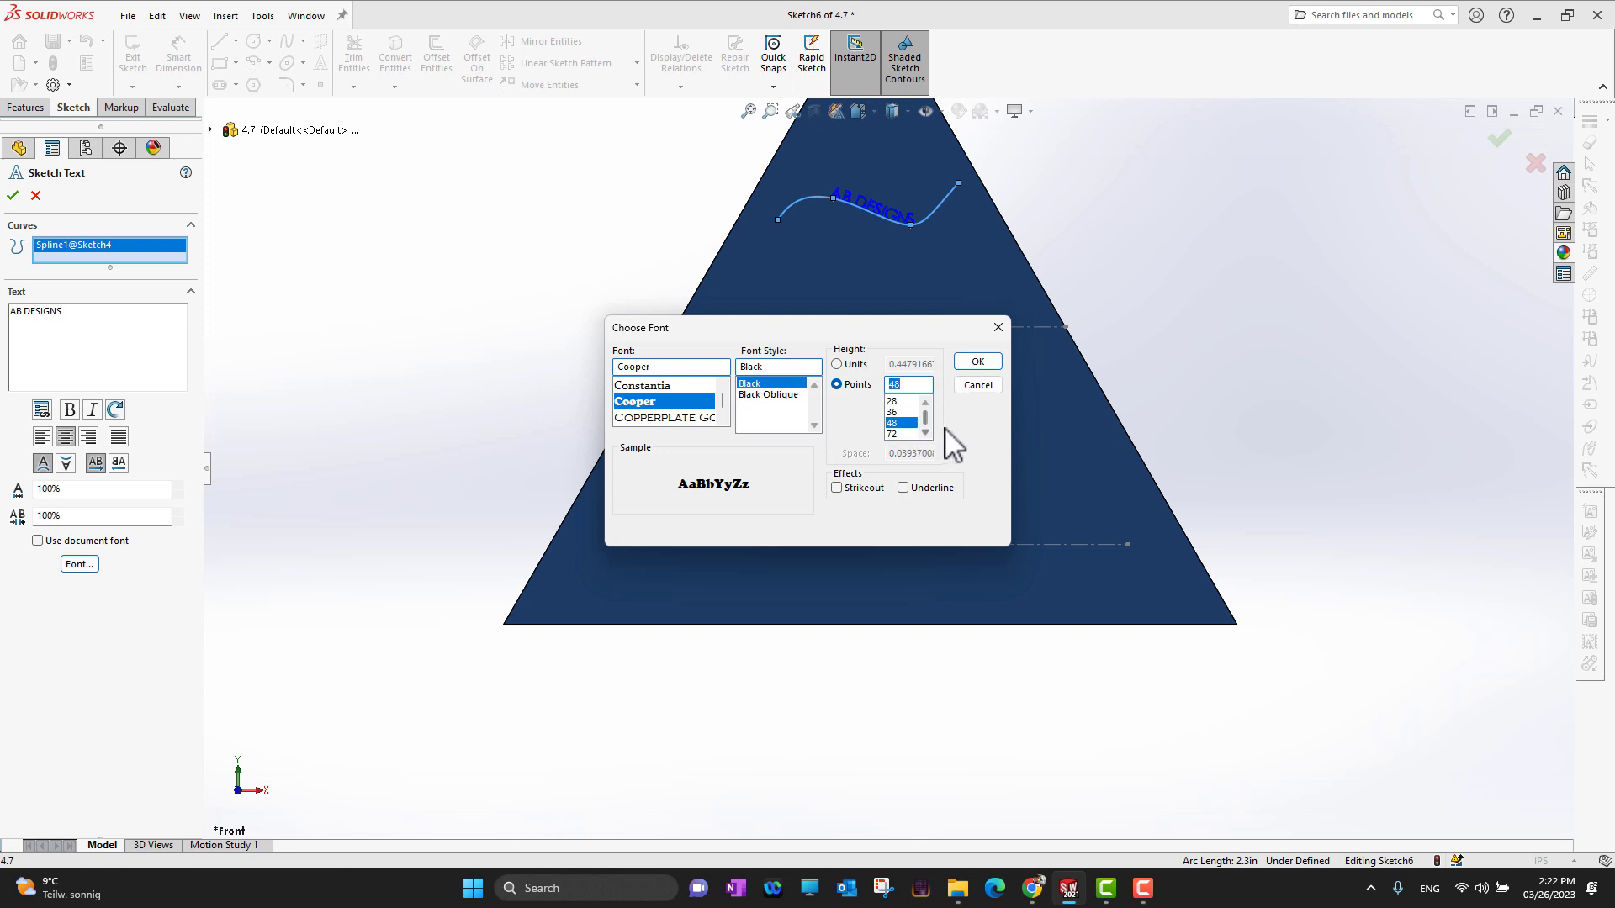
click(967, 363)
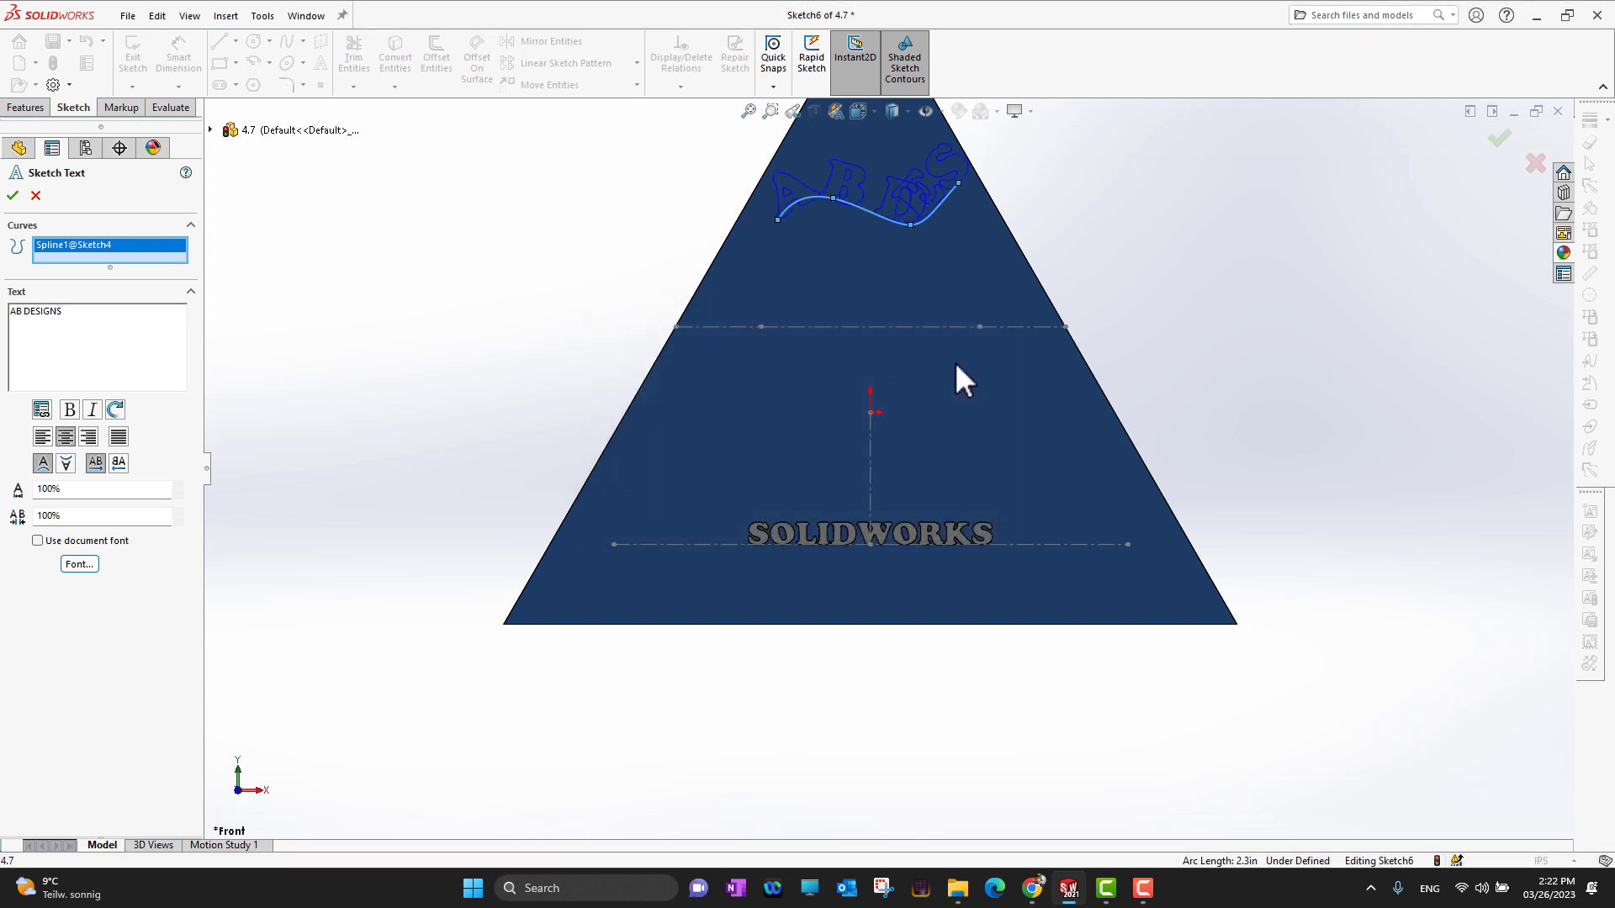
Reduce the AB DESIGNS text height to 24 points and accept the sketch text.
click(84, 565)
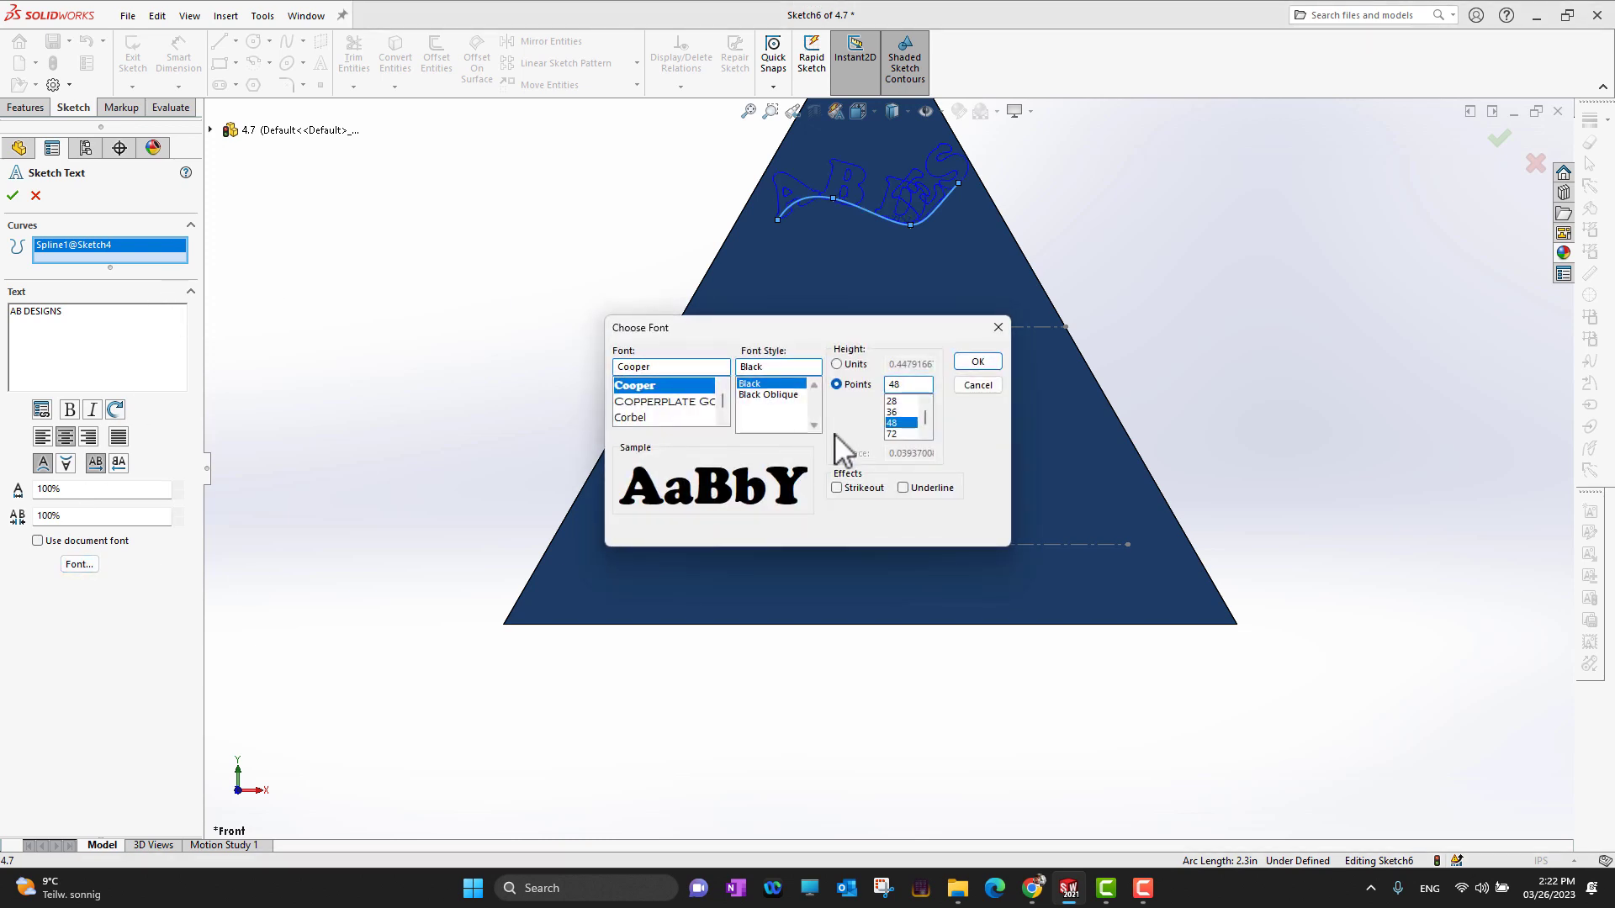
click(897, 414)
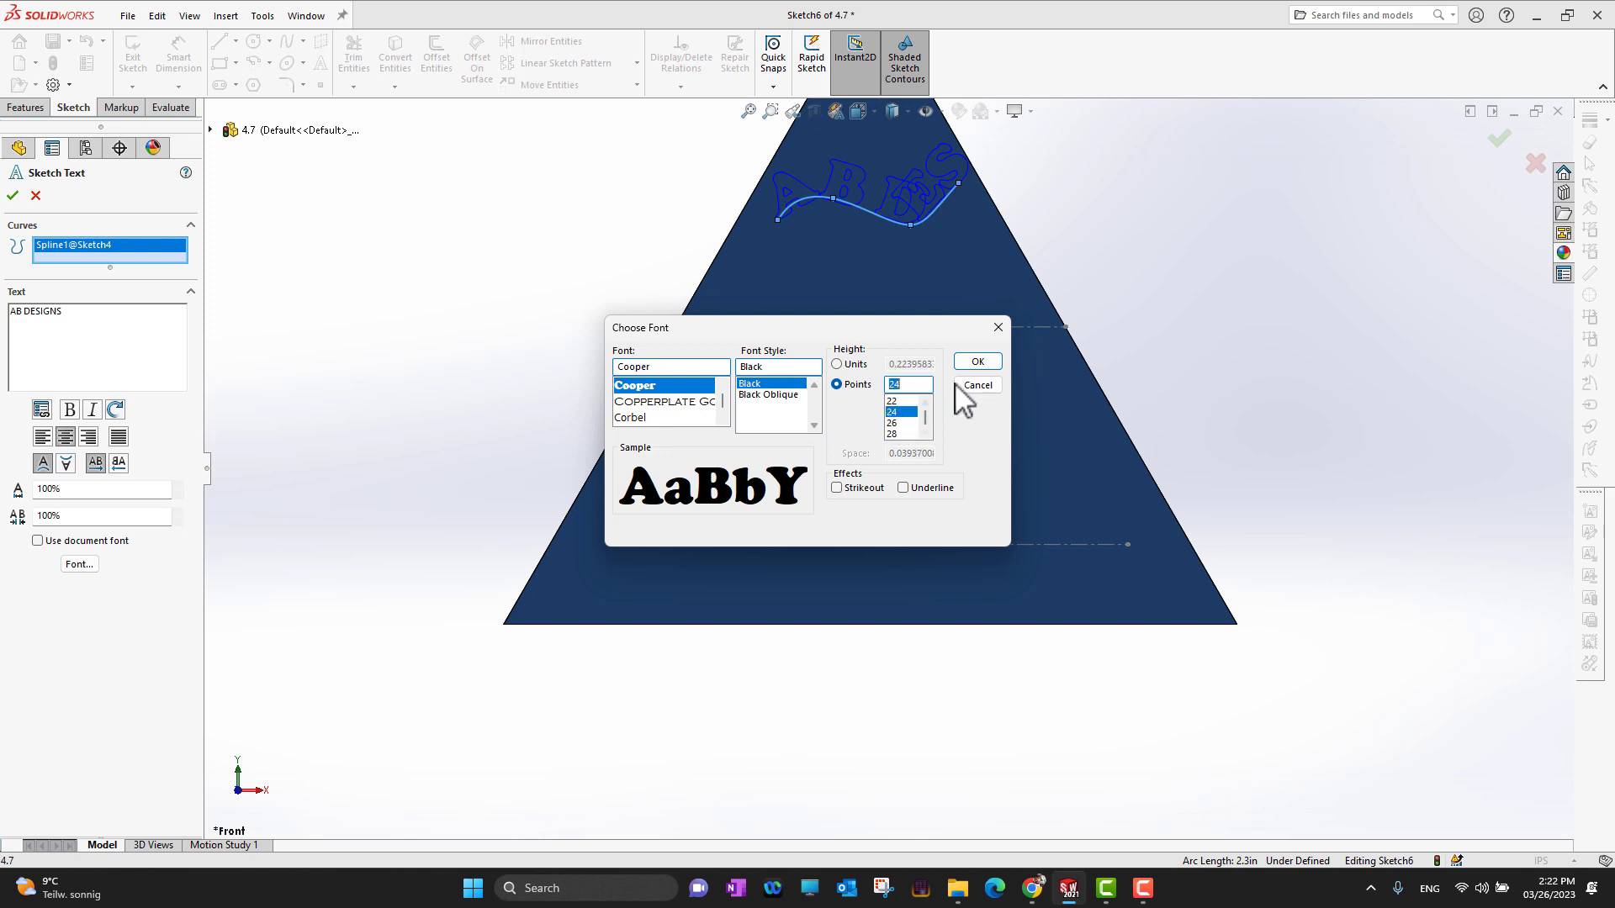
click(978, 362)
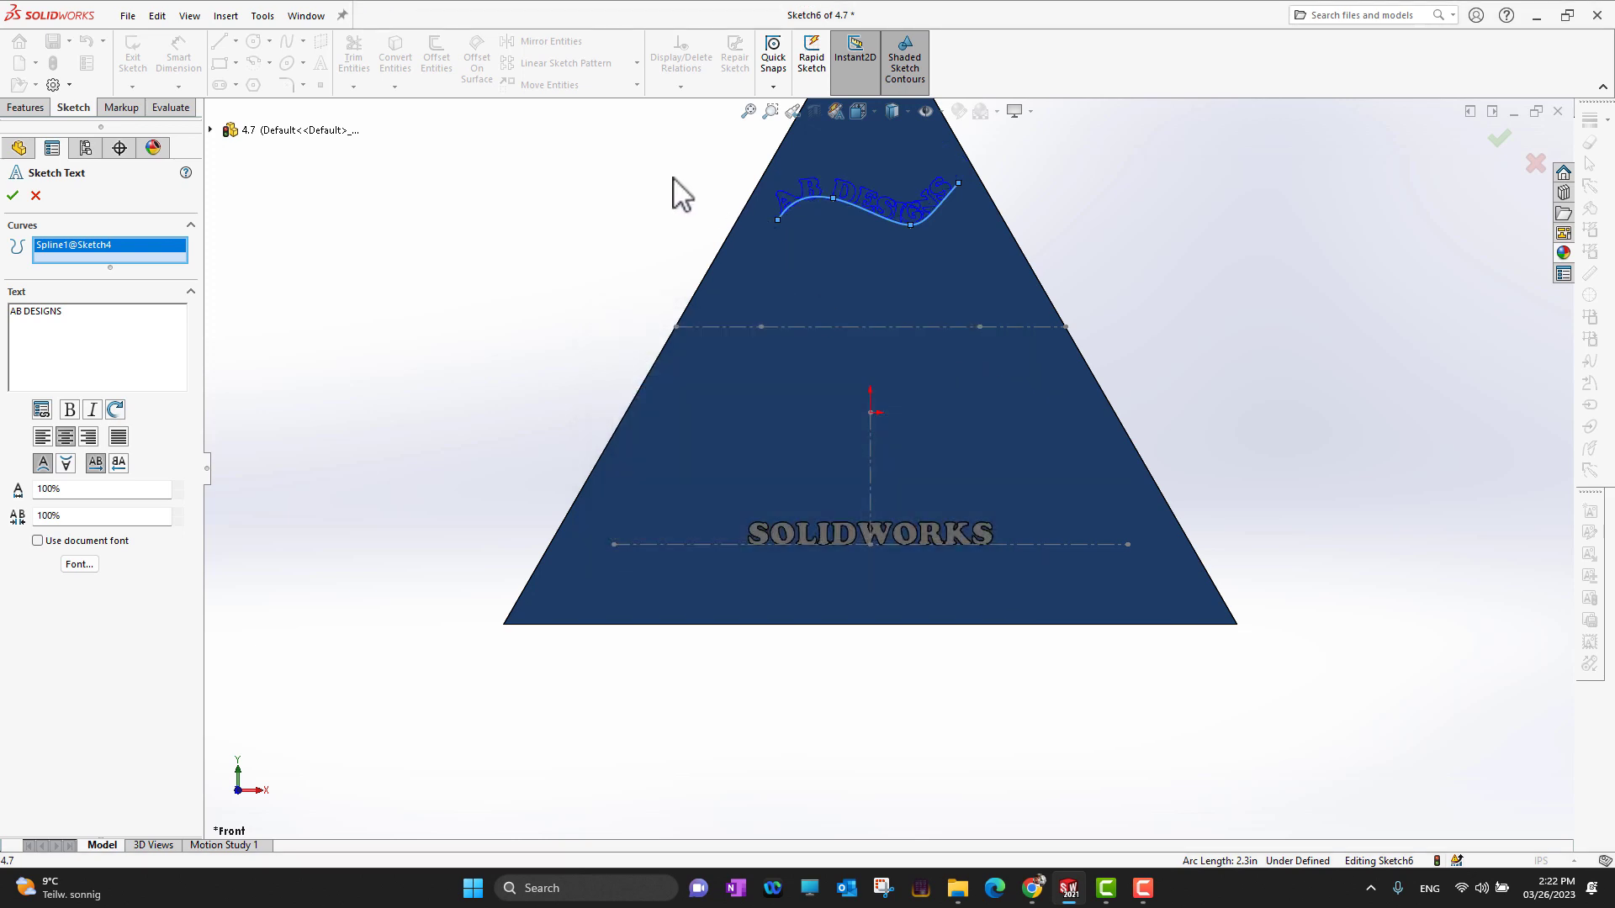
click(13, 196)
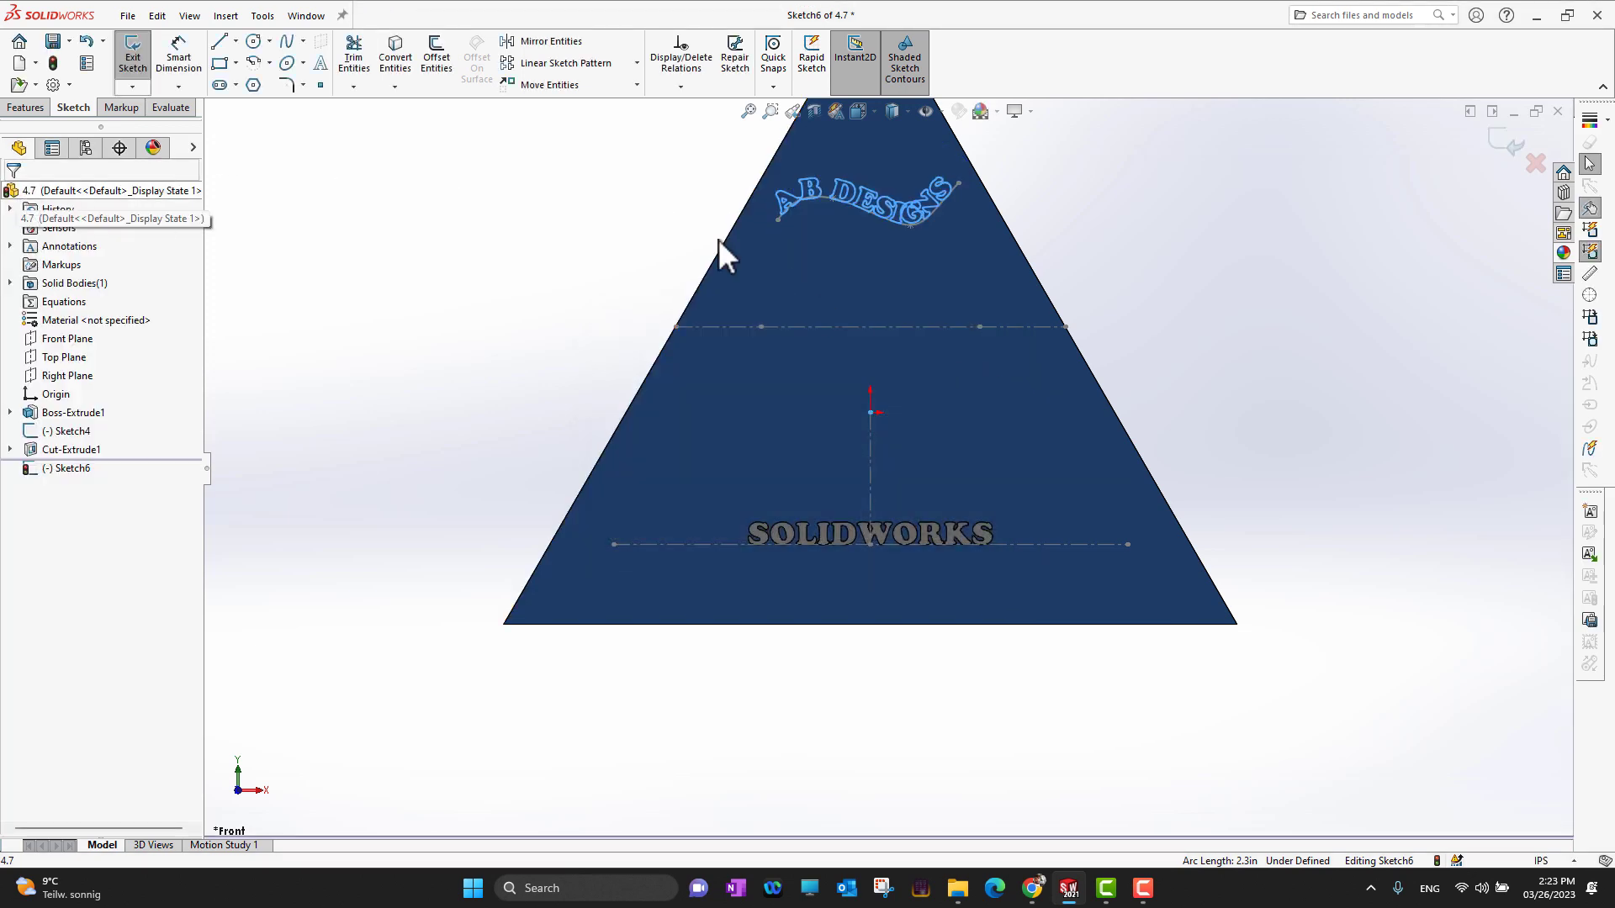
Check how the AB DESIGNS lettering follows the spline and exit its sketch.
scroll(1040, 271, up, 2)
scroll(953, 274, down, 2)
scroll(955, 278, down, 3)
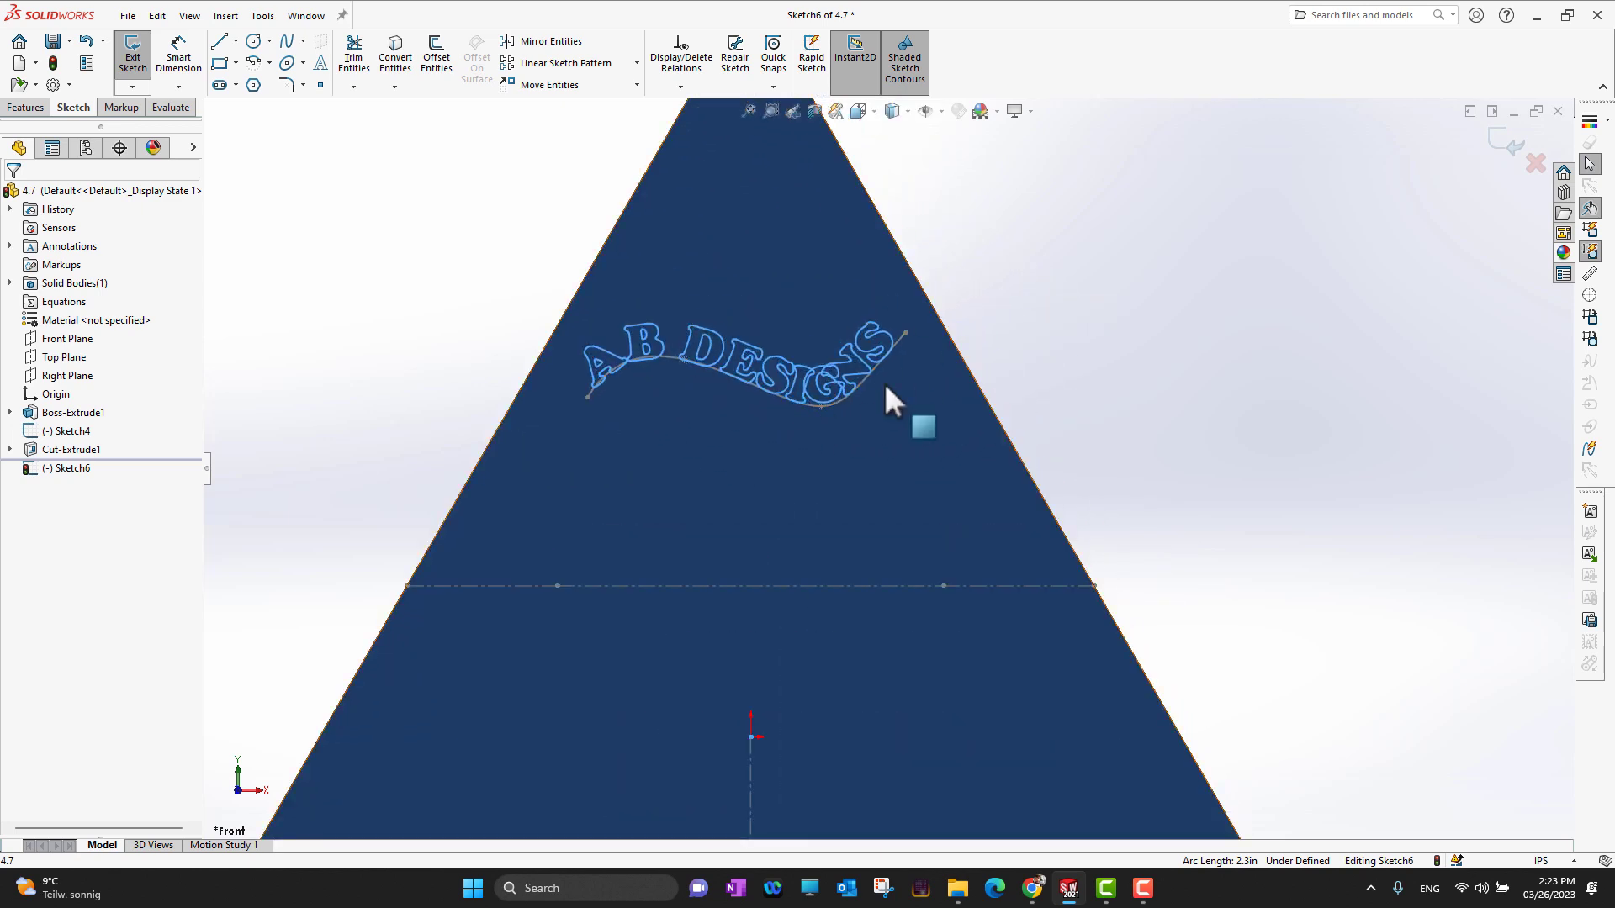
click(822, 407)
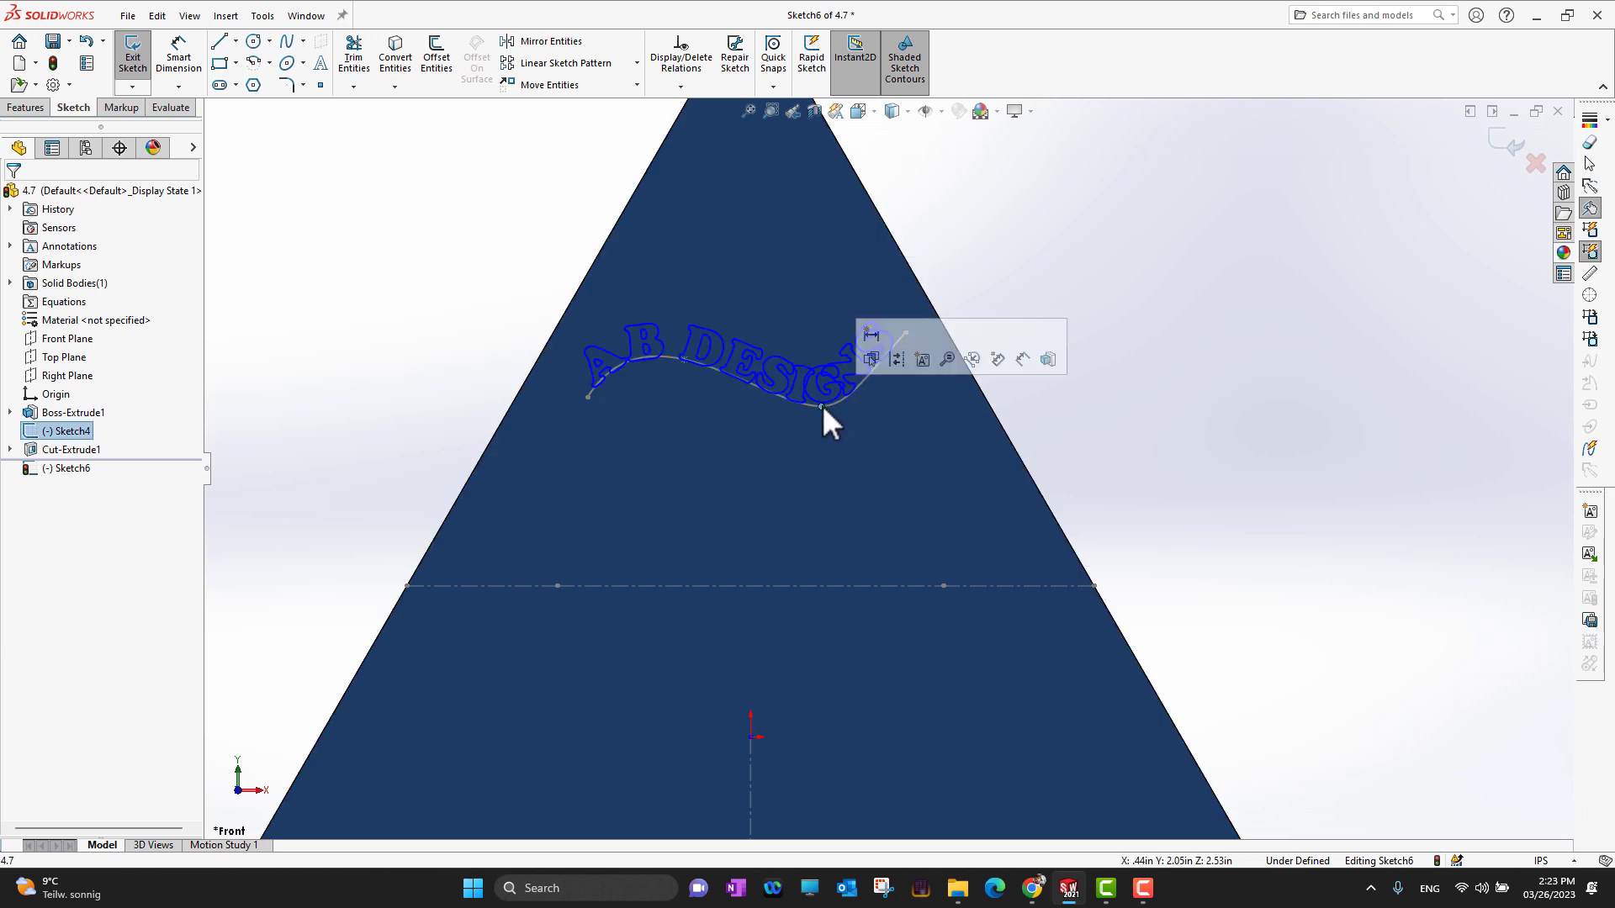
click(871, 426)
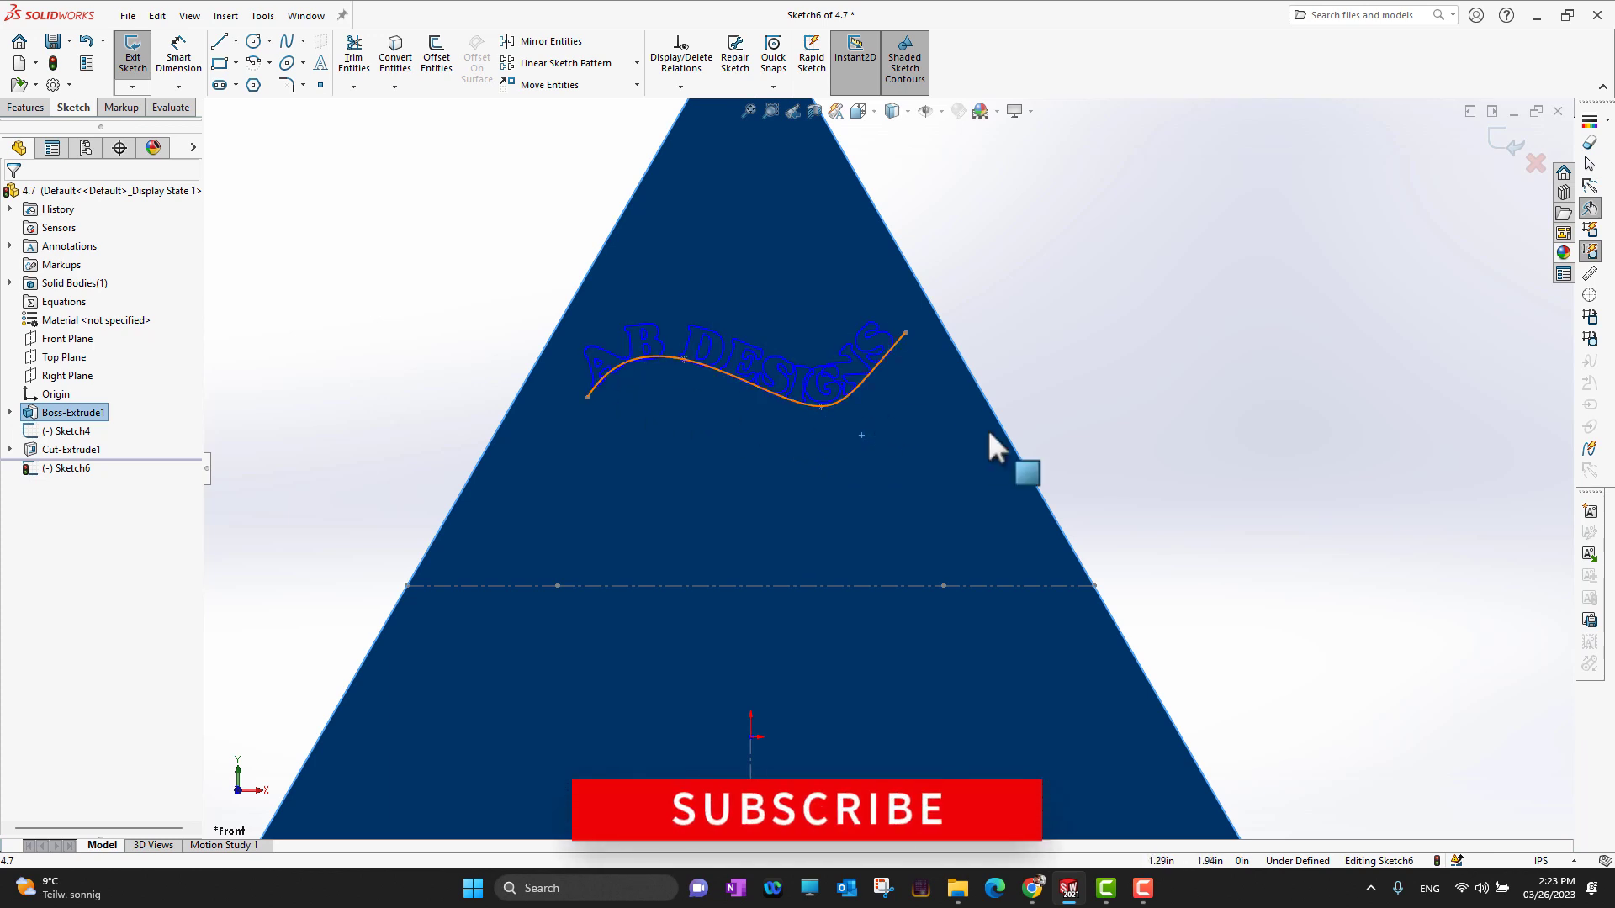
scroll(828, 446, up, 2)
scroll(884, 456, up, 2)
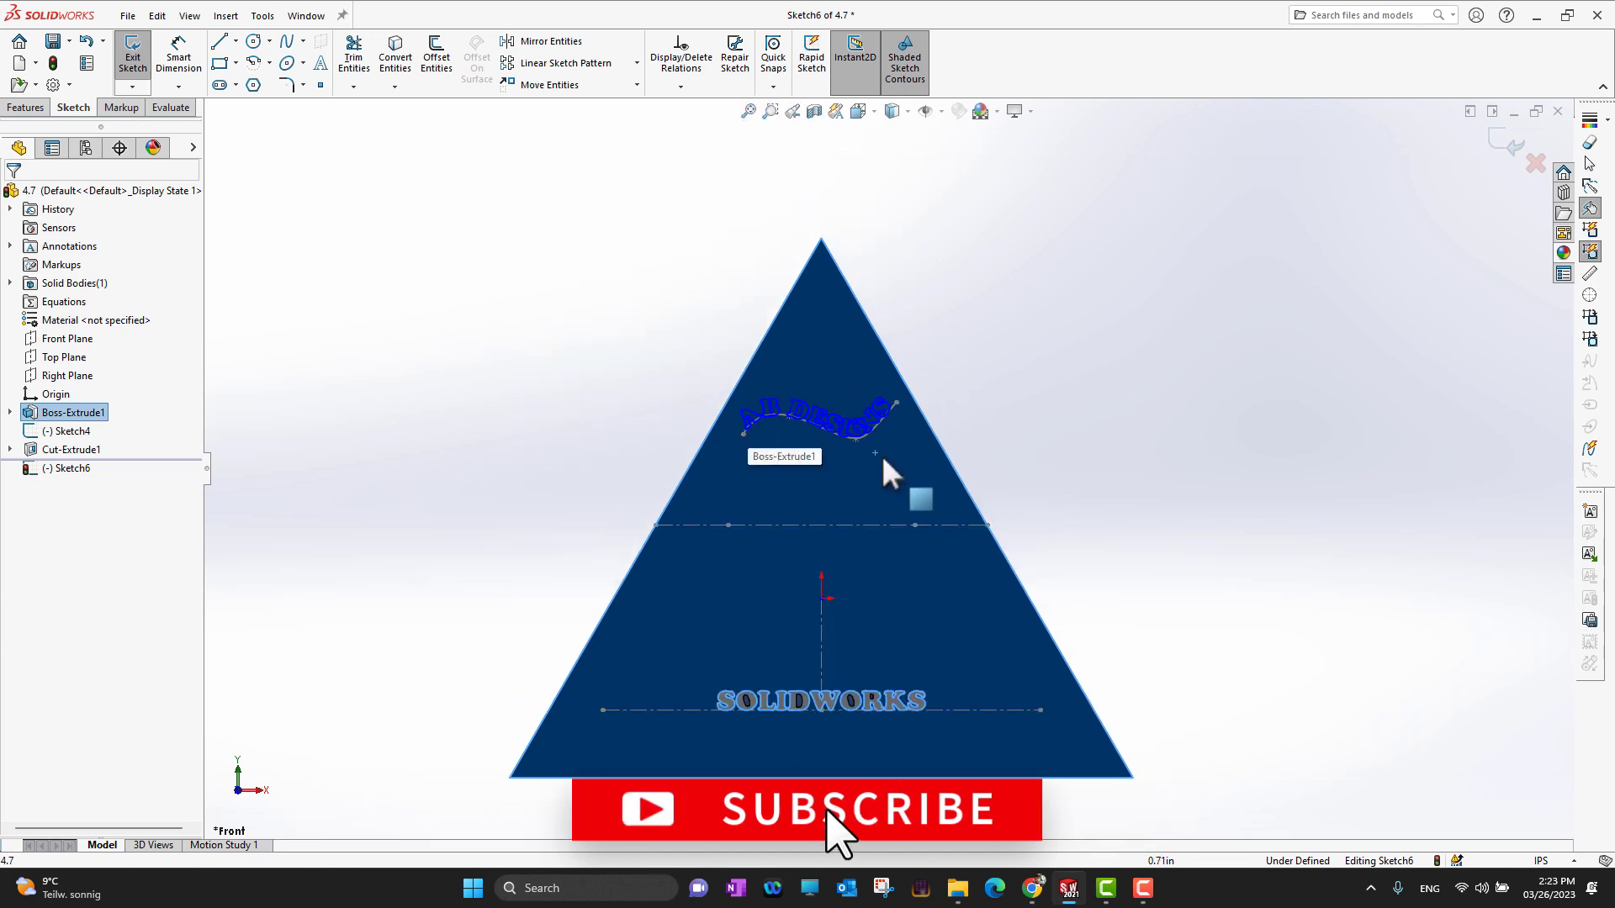
scroll(911, 523, down, 2)
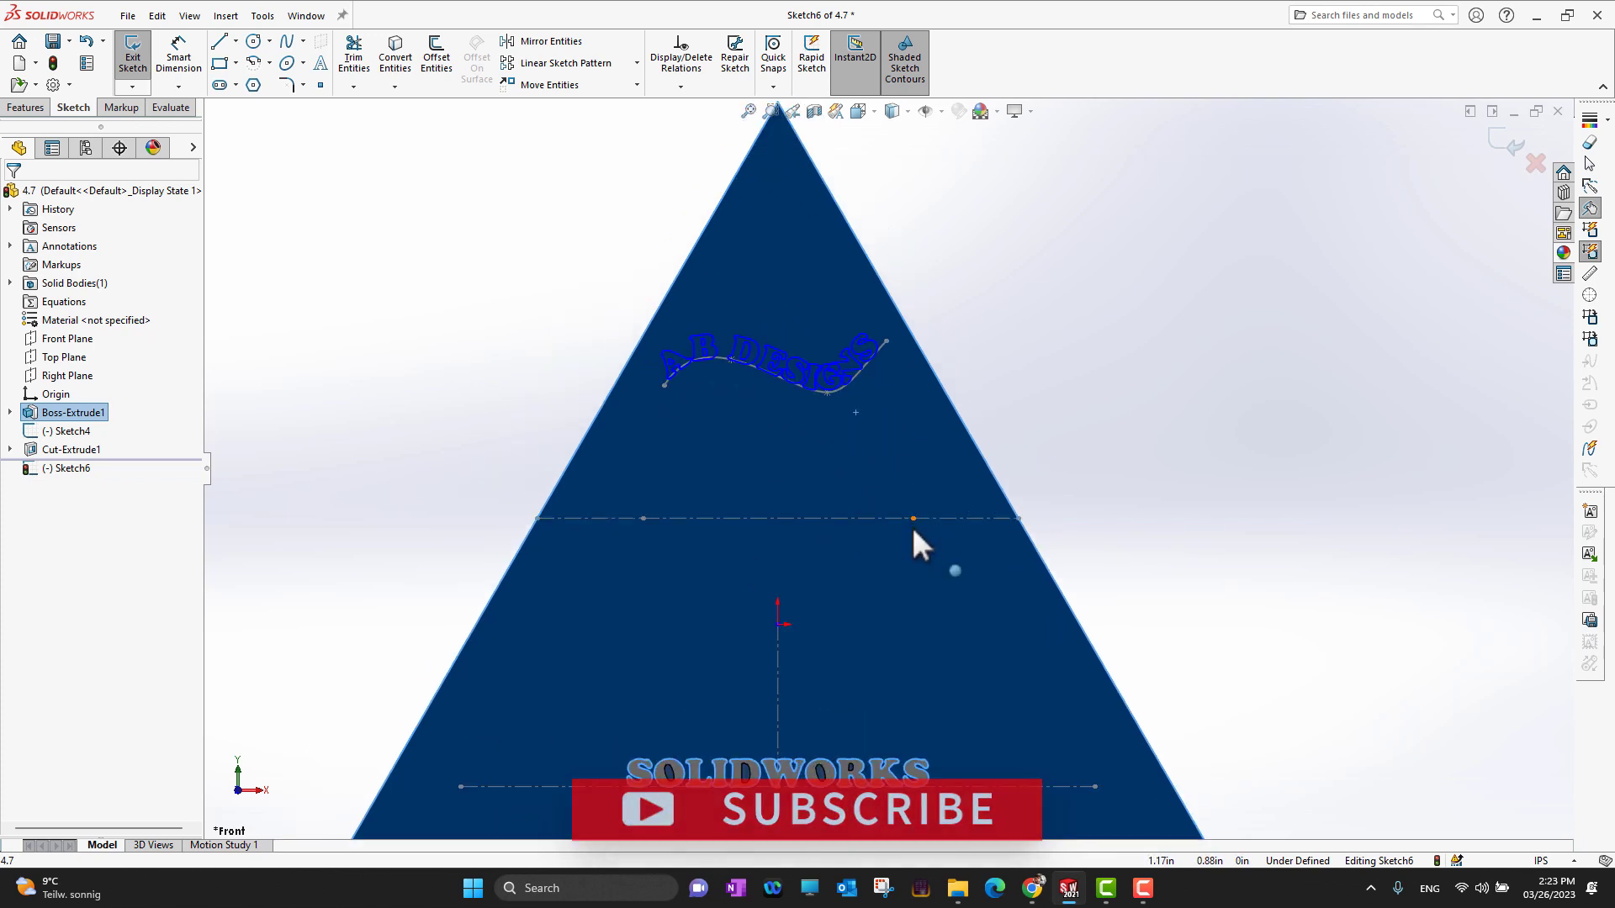
scroll(833, 491, up, 2)
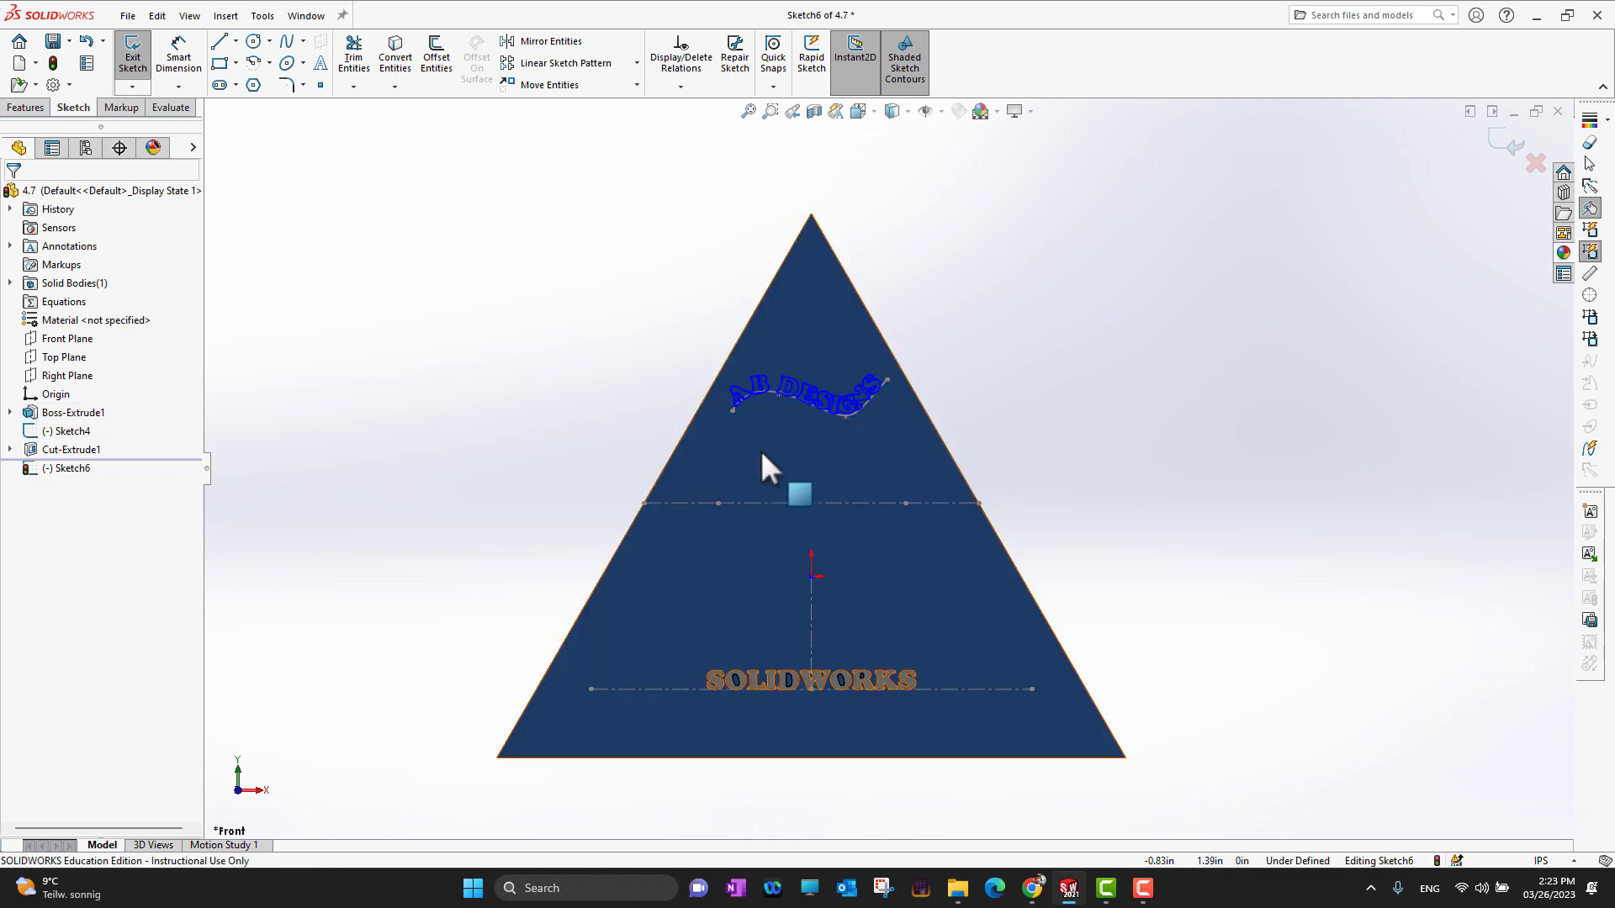
click(1511, 140)
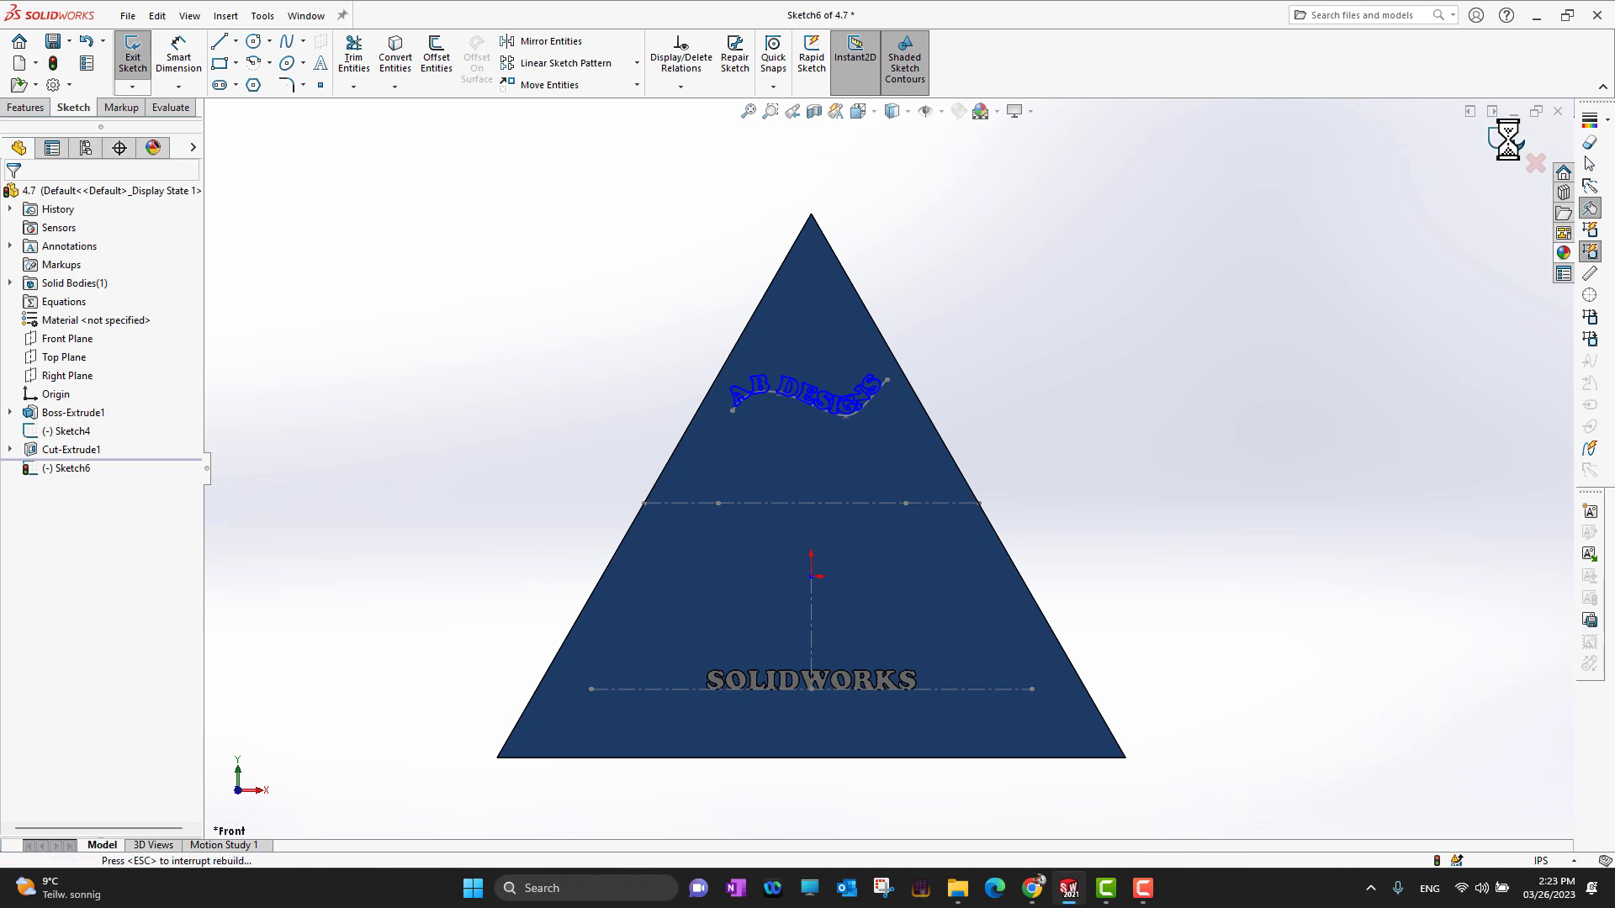
click(1218, 353)
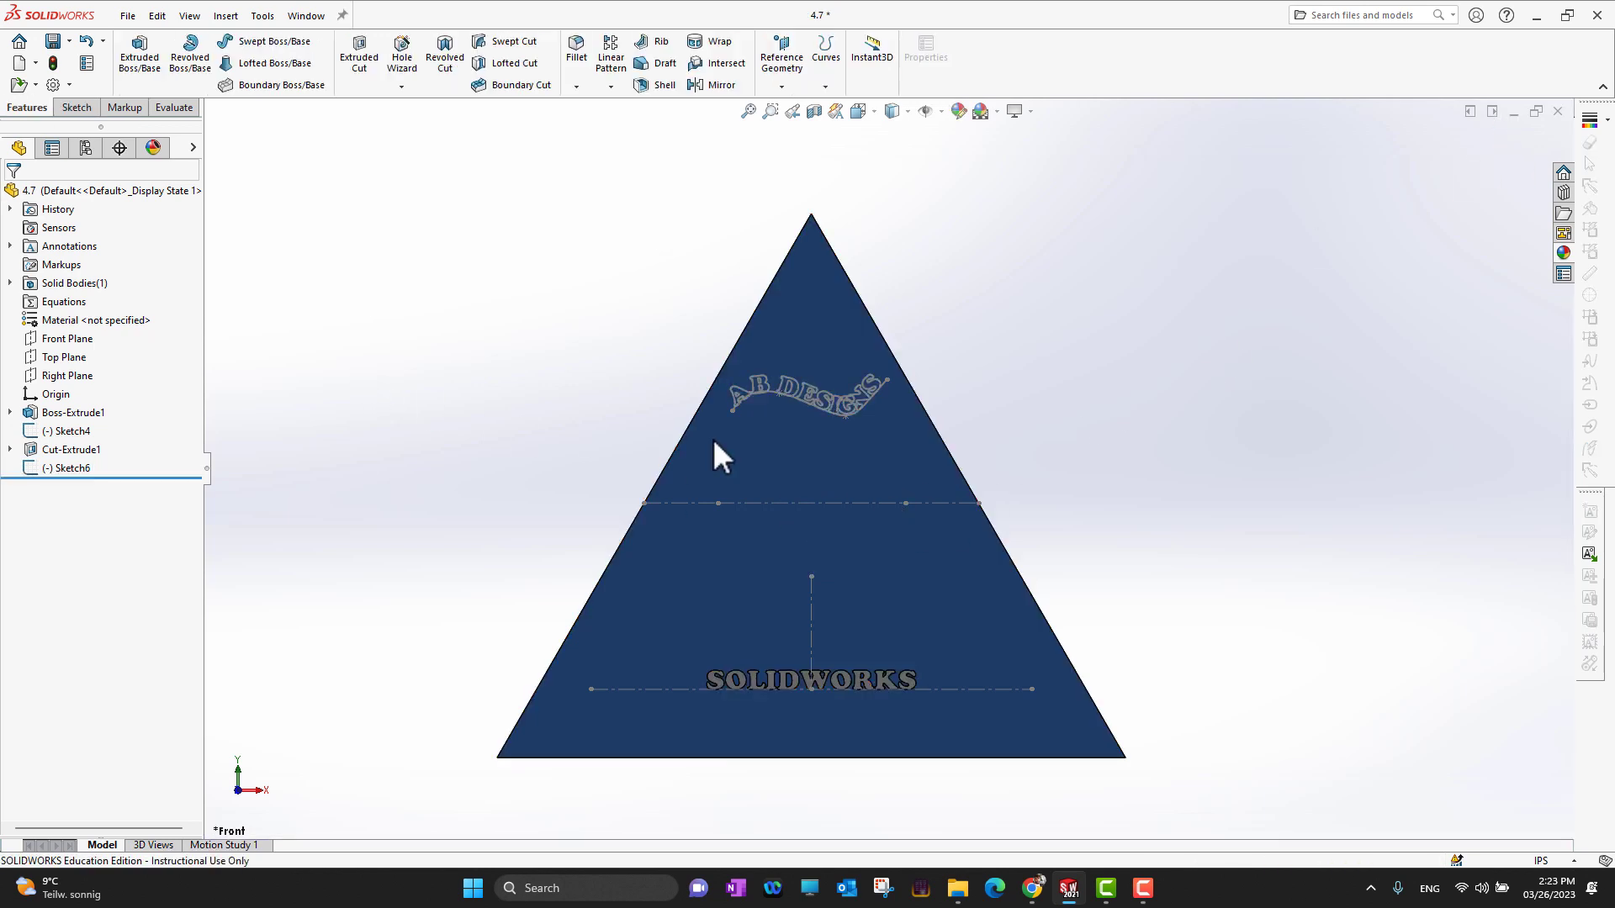
Start a new sketch on the triangle's front face and add center-aligned sketch text "GERMANY" along the middle horizontal centerline.
click(908, 545)
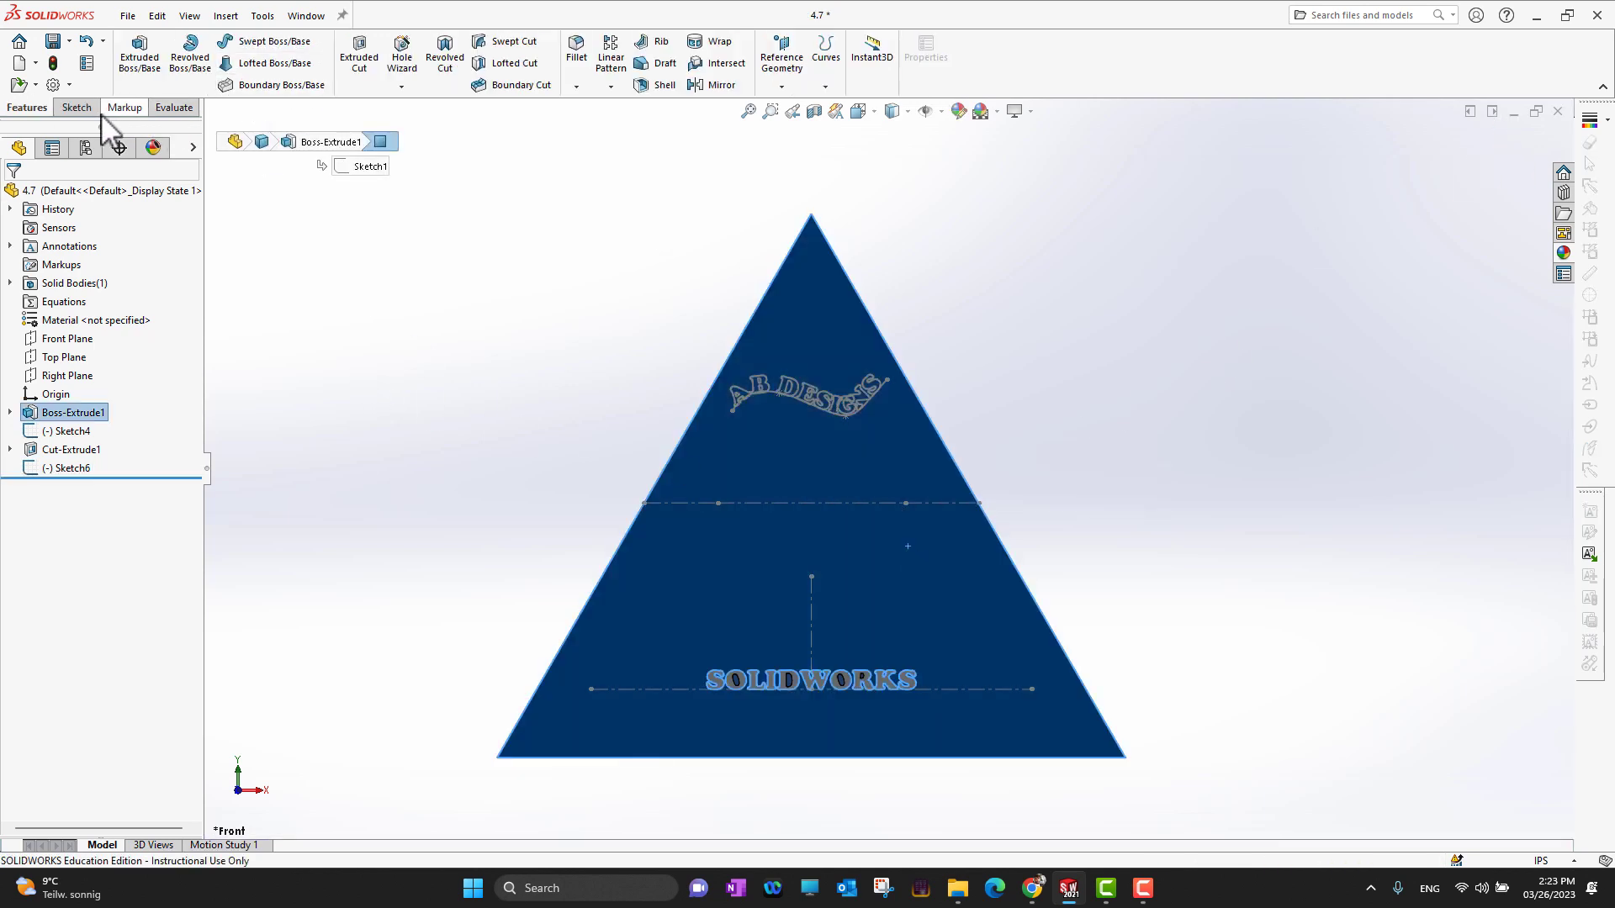
click(984, 576)
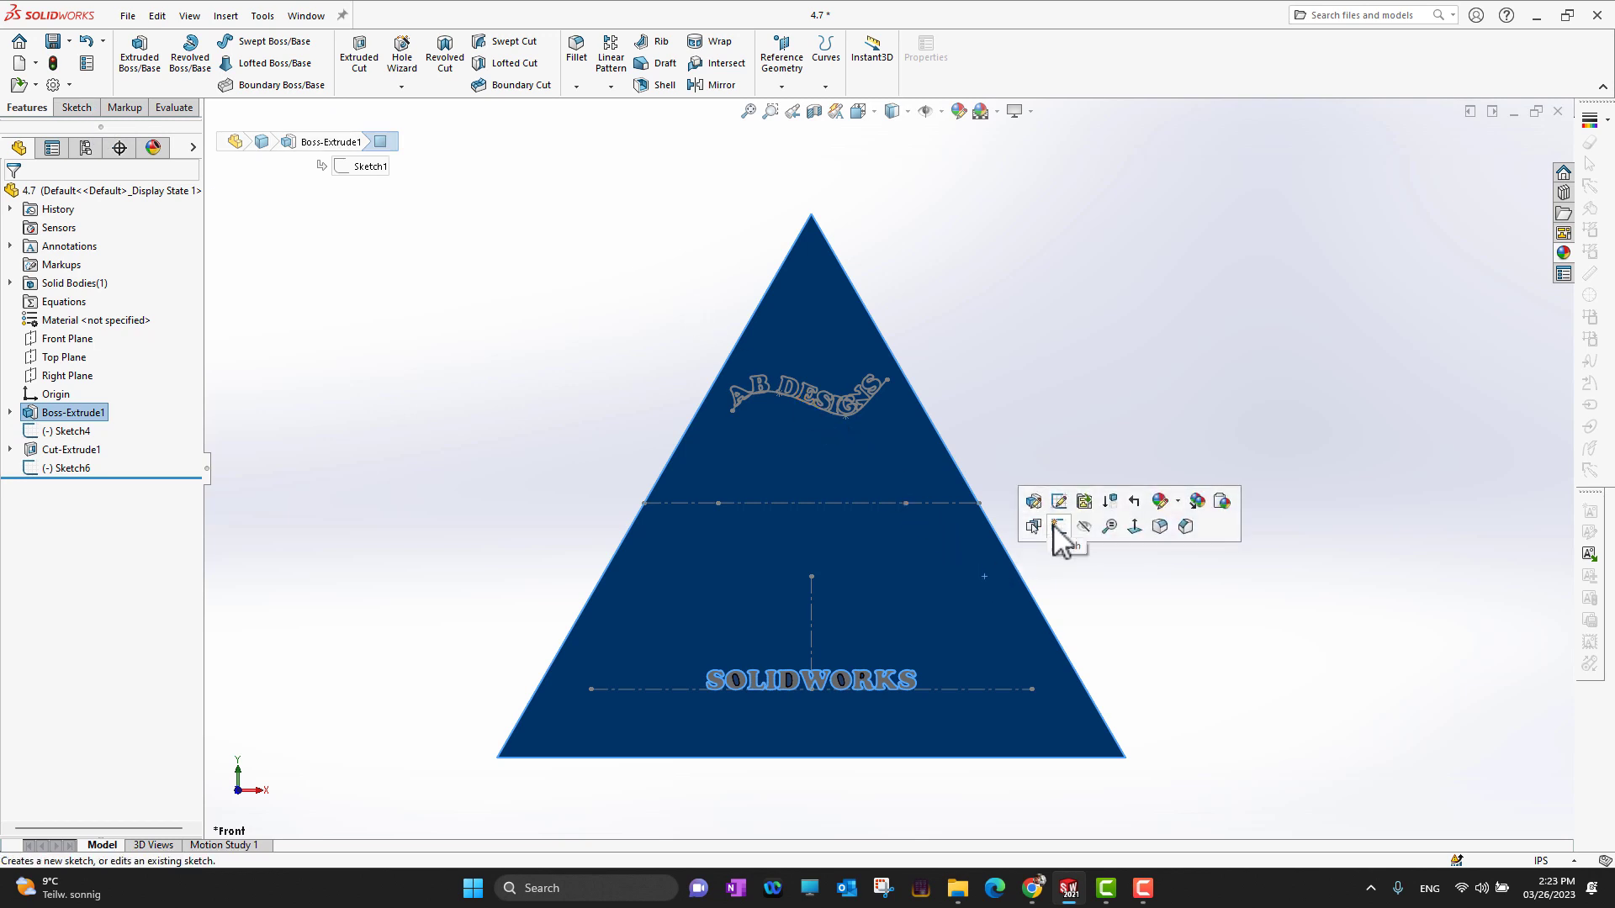
click(1059, 527)
click(321, 63)
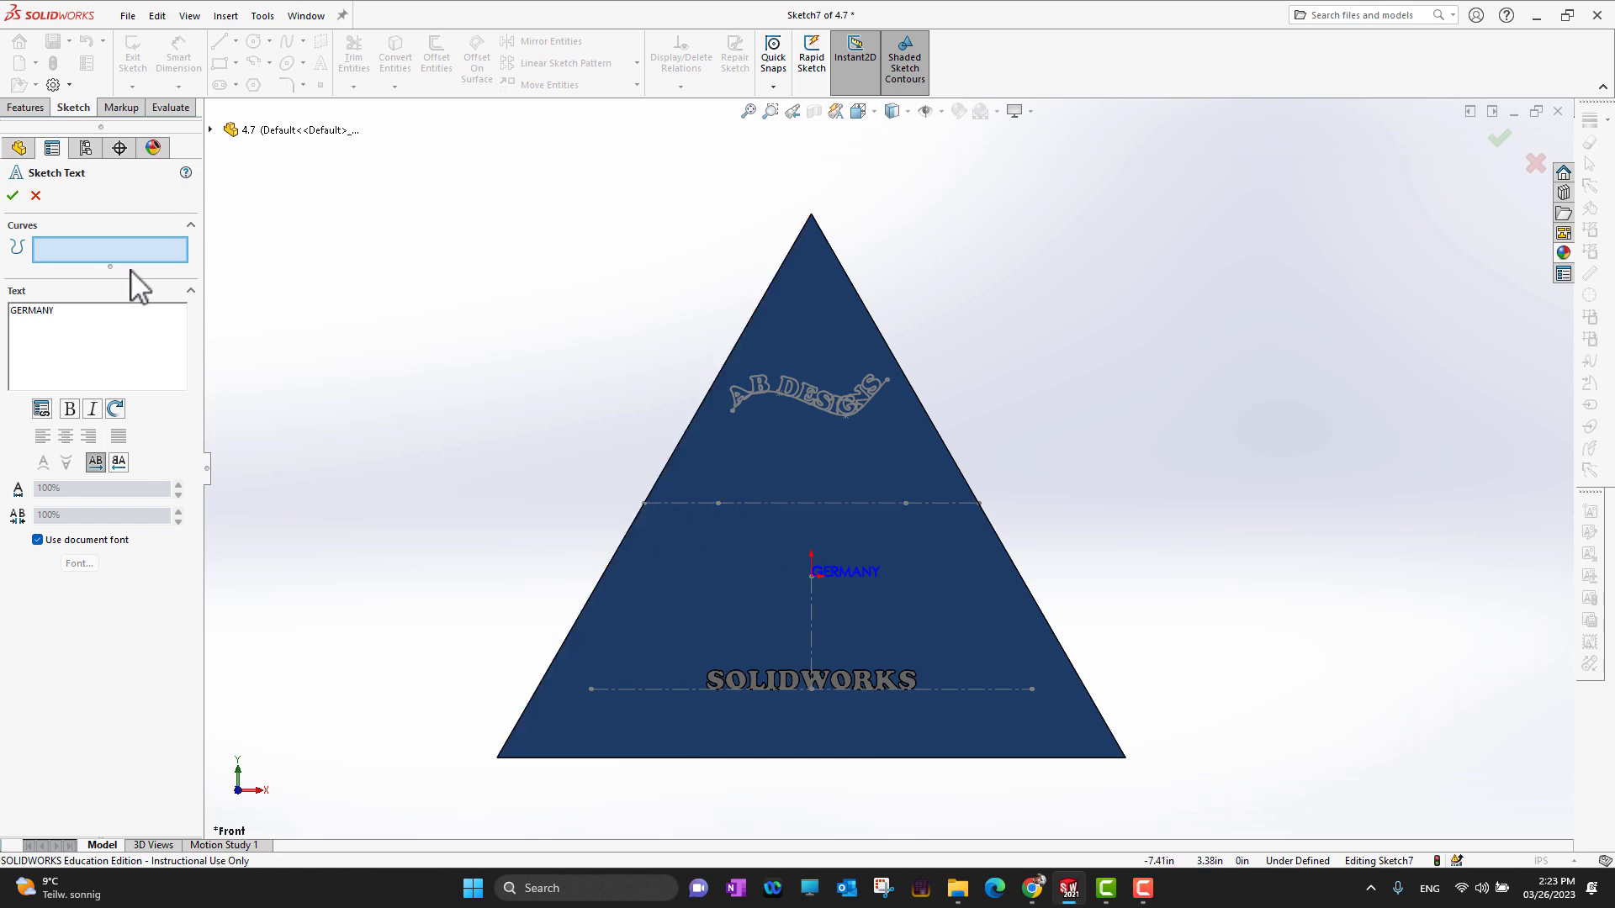
click(800, 501)
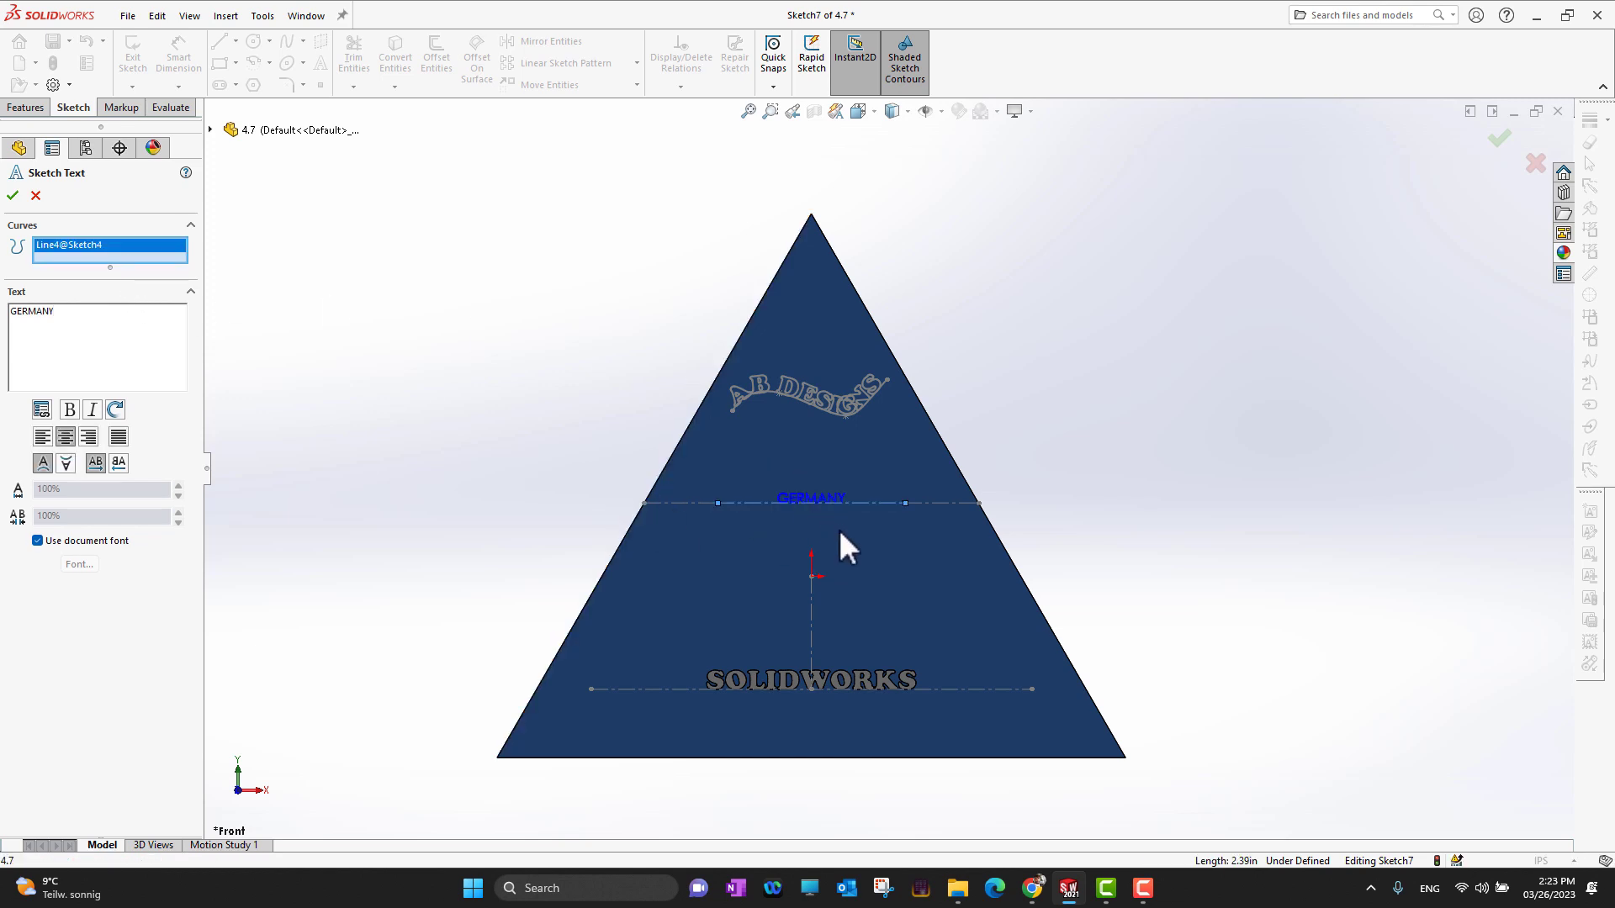
Override the document font for the GERMANY text with Latin in Wide style at a height of 26 points.
click(38, 541)
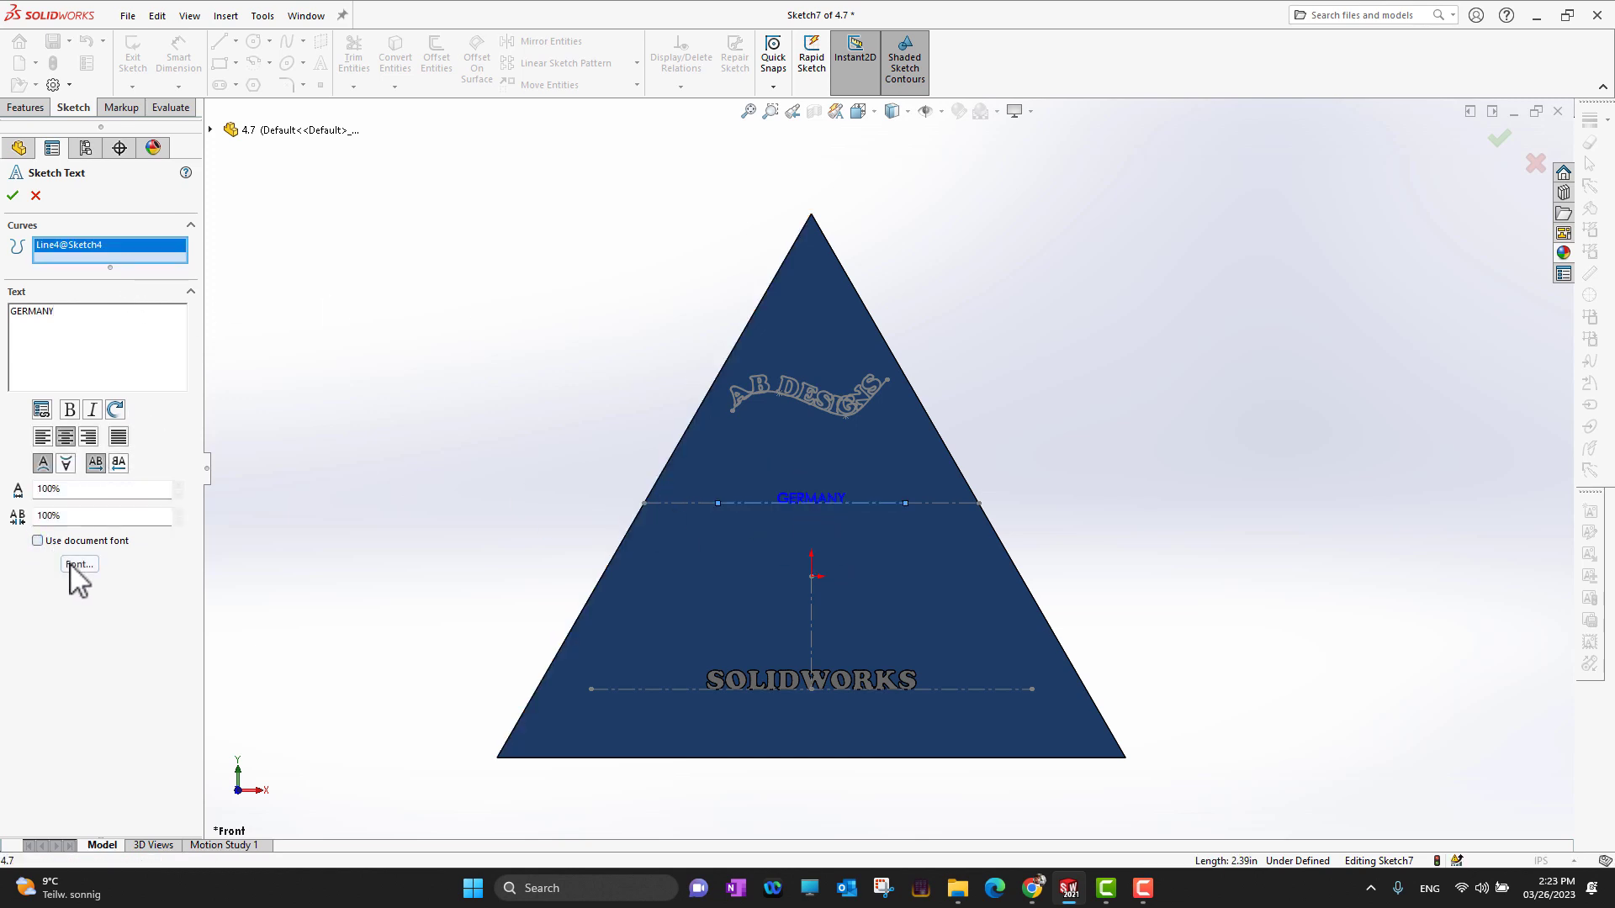
click(79, 564)
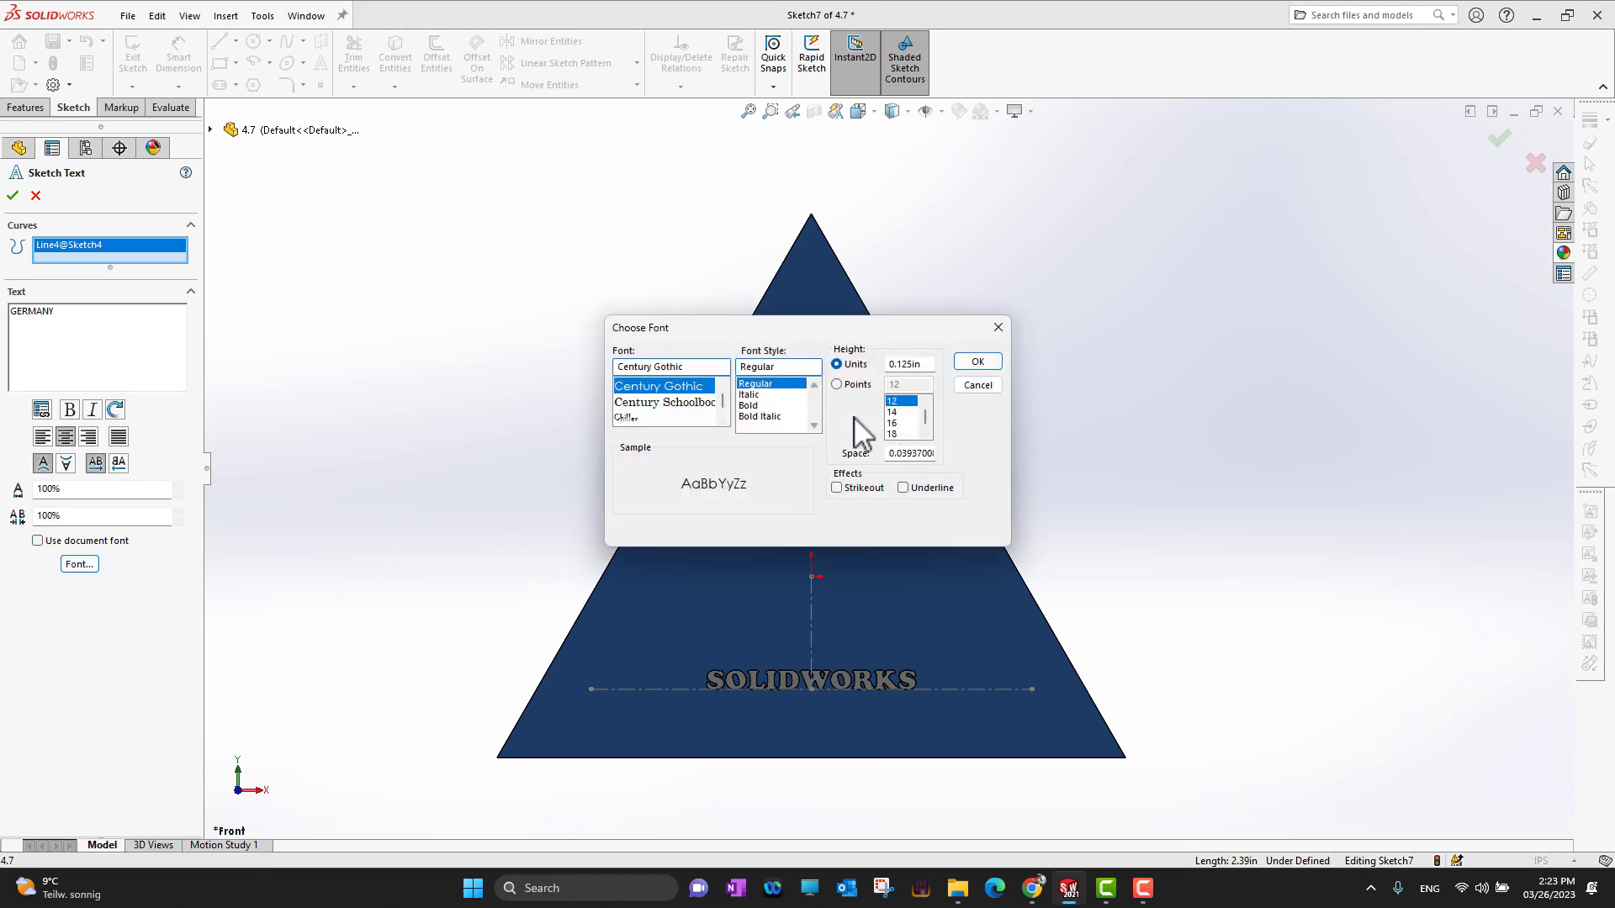
scroll(656, 403, down, 5)
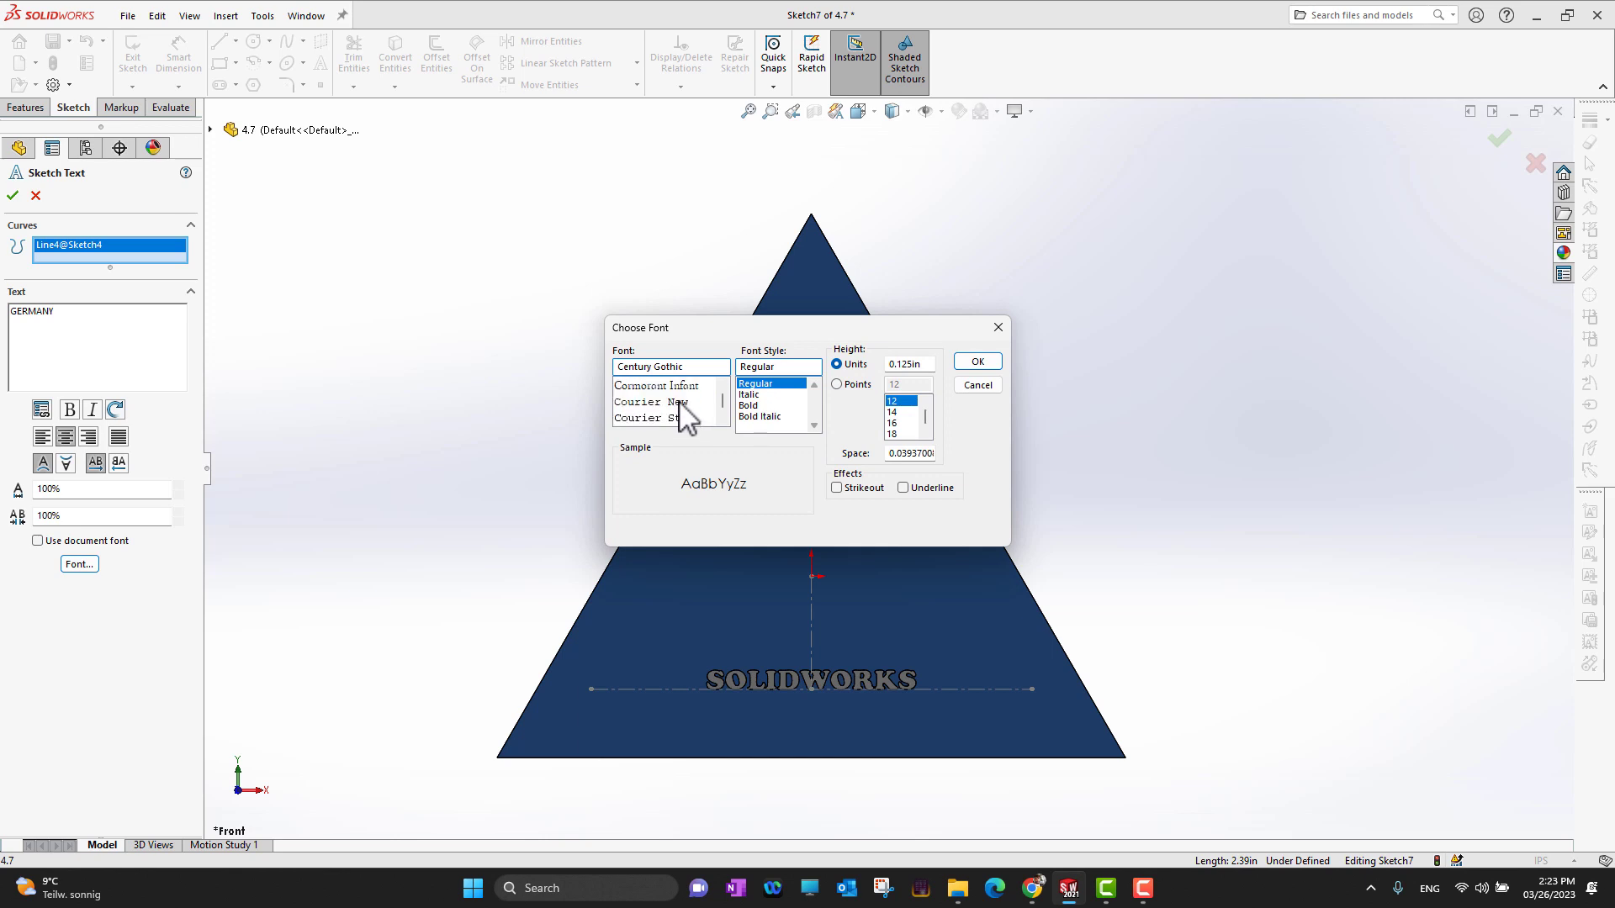
scroll(670, 406, down, 5)
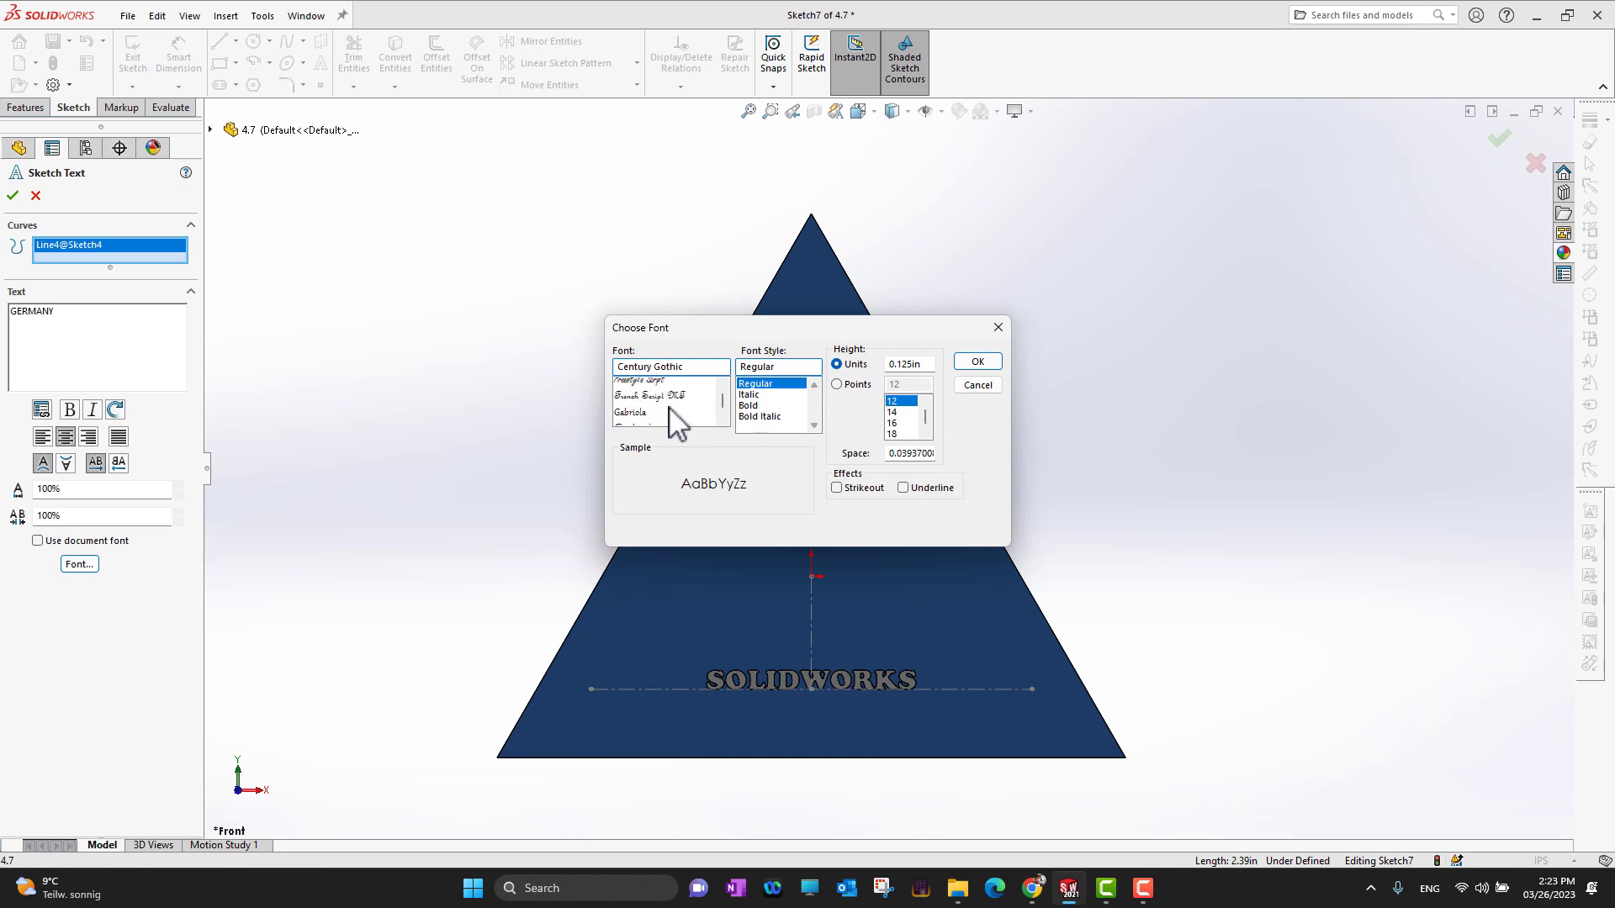
scroll(660, 414, up, 1)
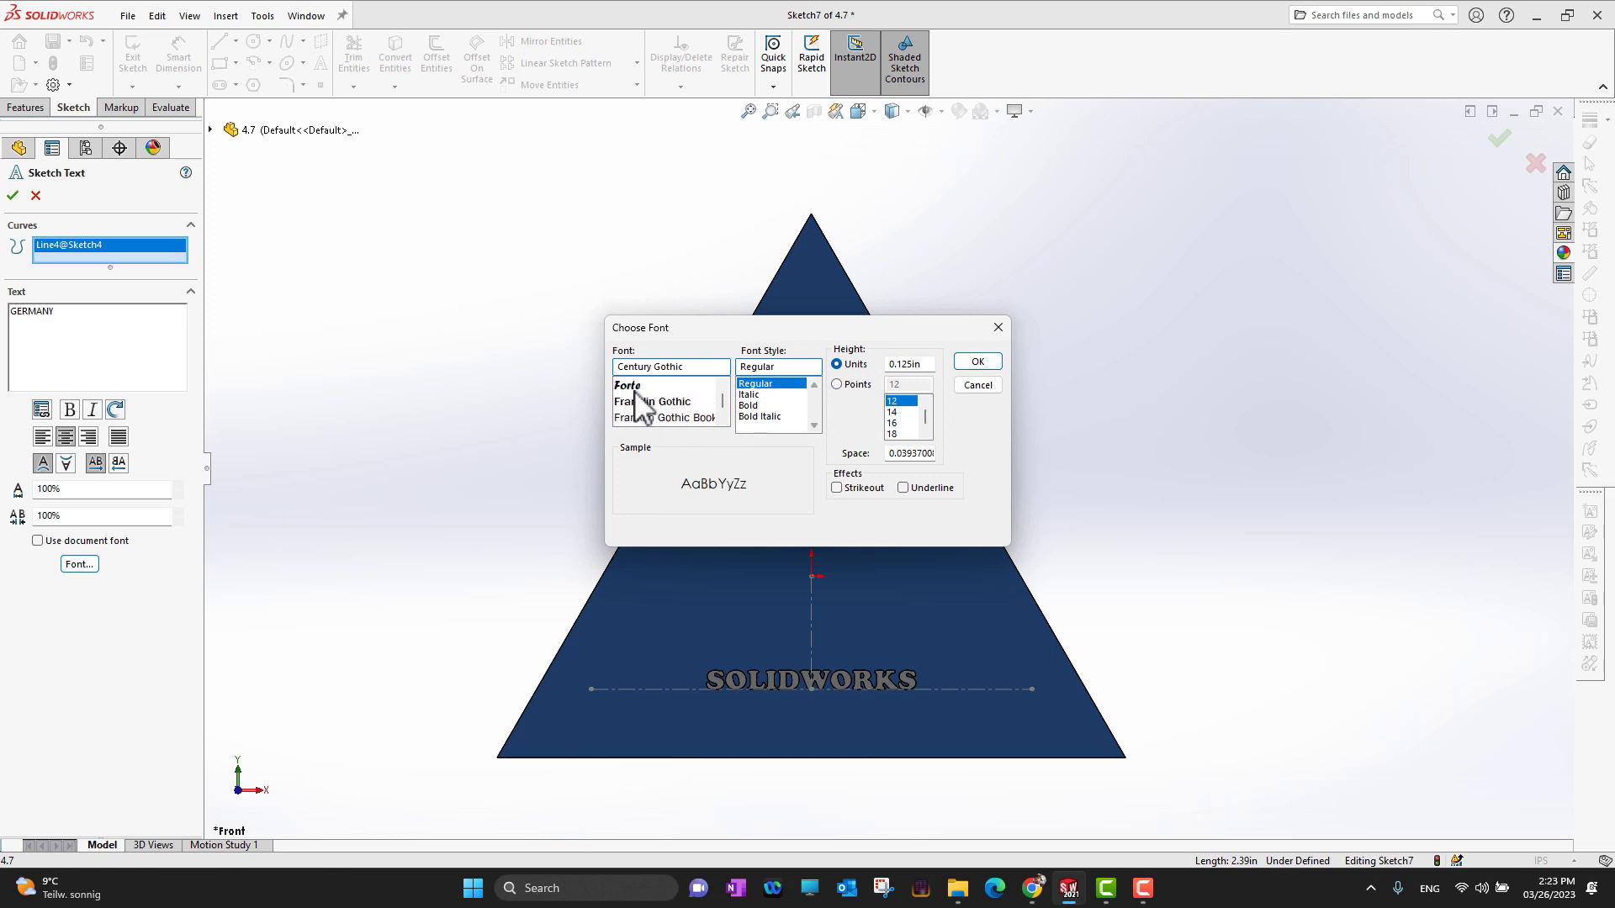
scroll(639, 405, down, 3)
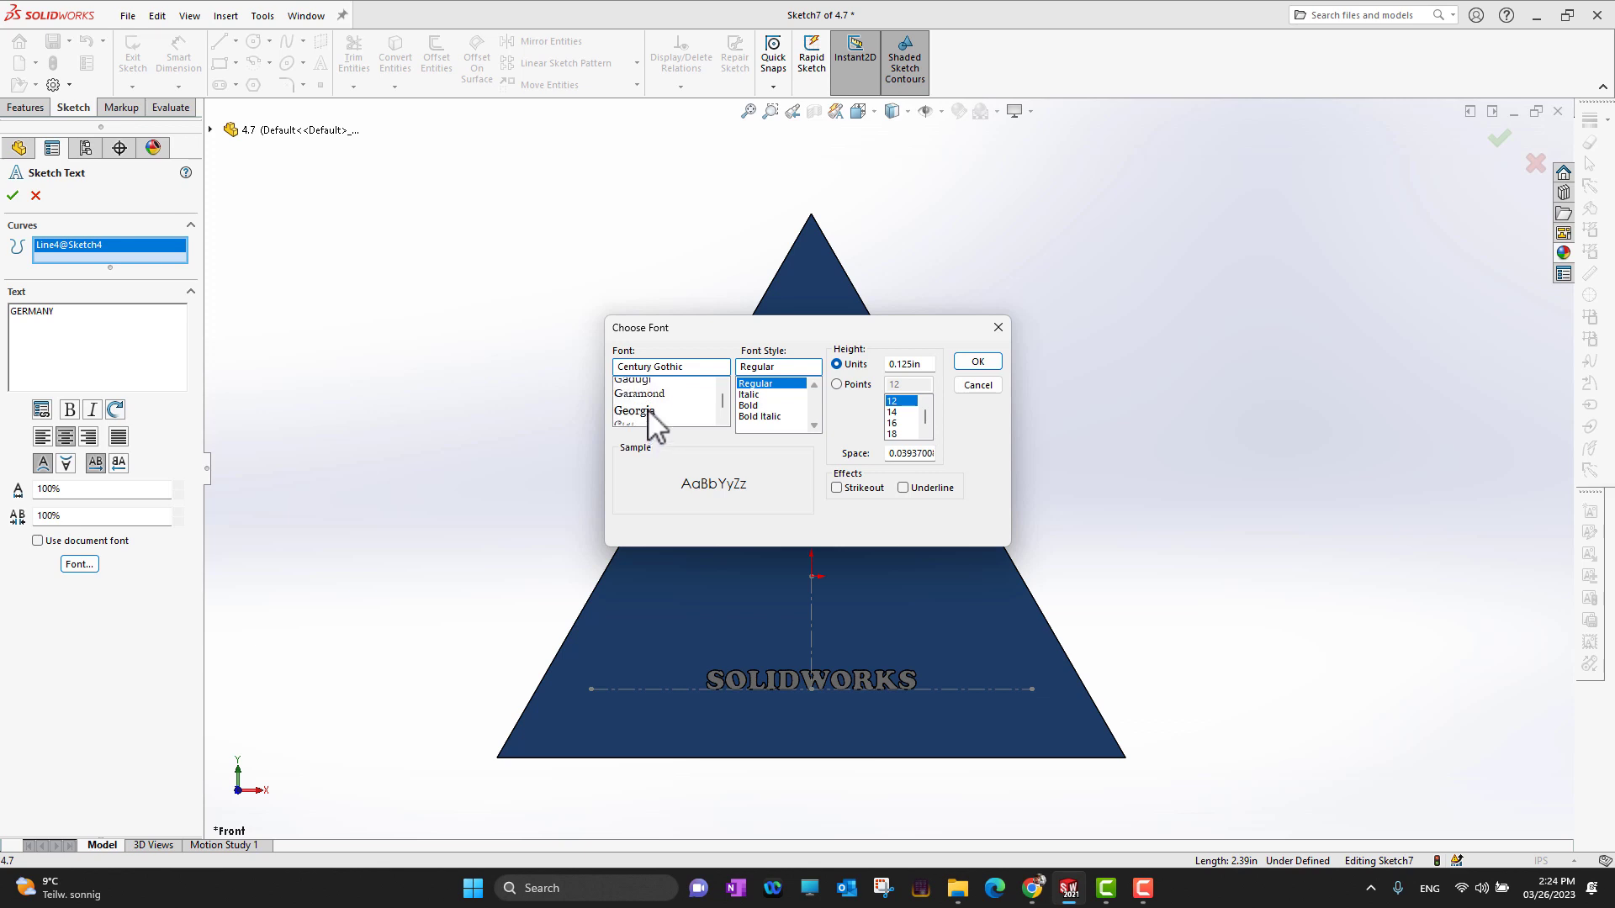
scroll(650, 412, down, 5)
scroll(655, 412, down, 5)
scroll(658, 411, up, 1)
click(652, 402)
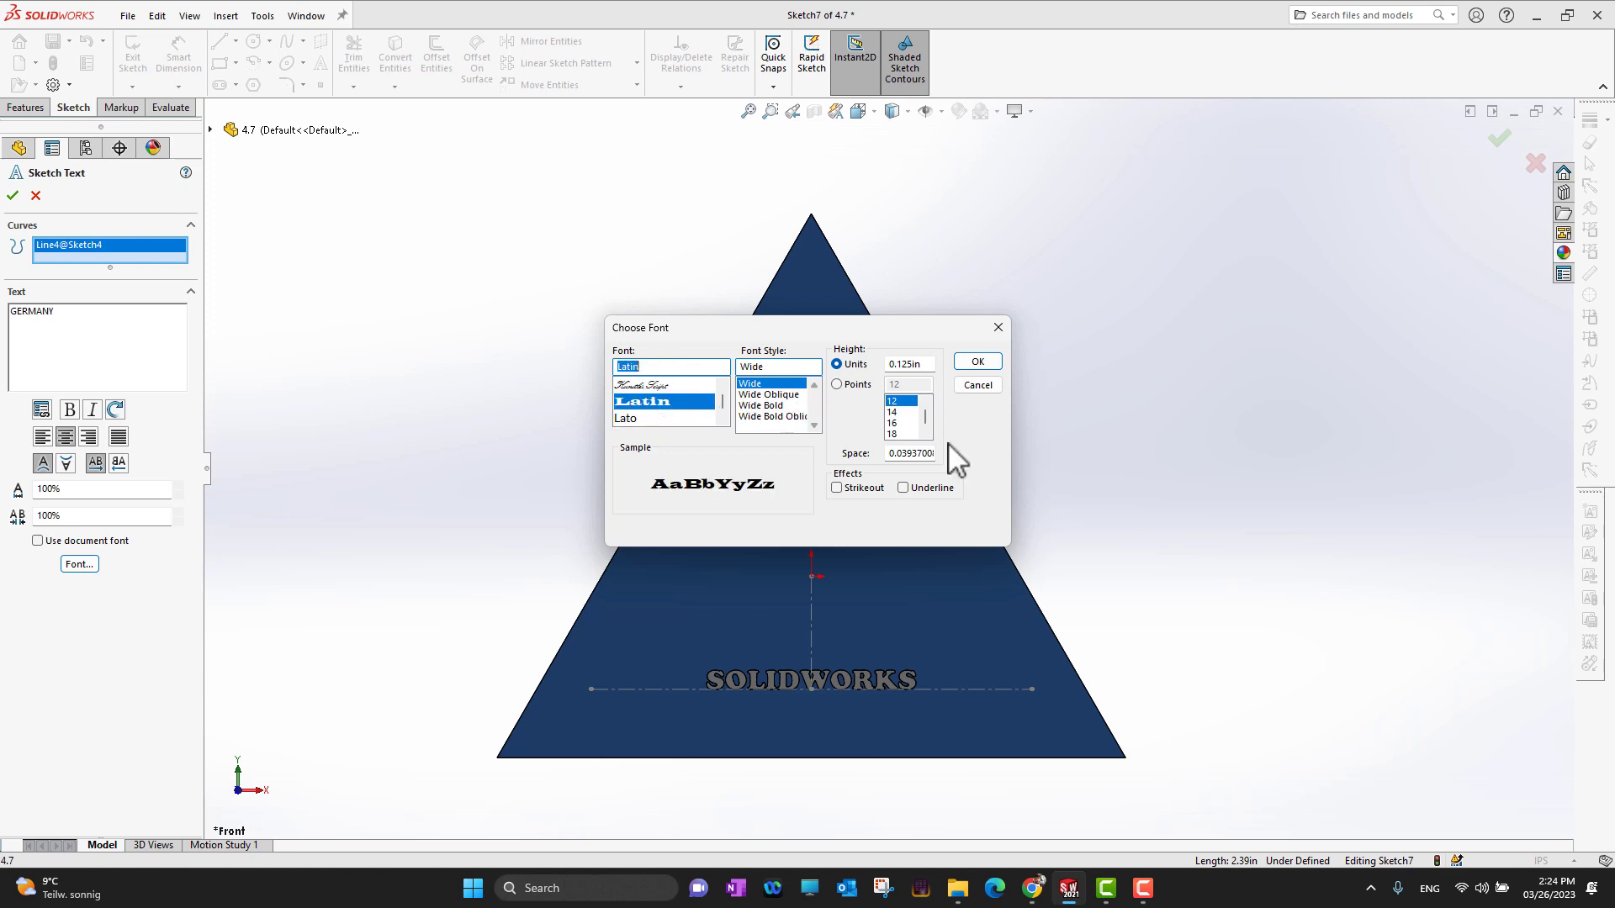
click(865, 387)
scroll(901, 430, down, 2)
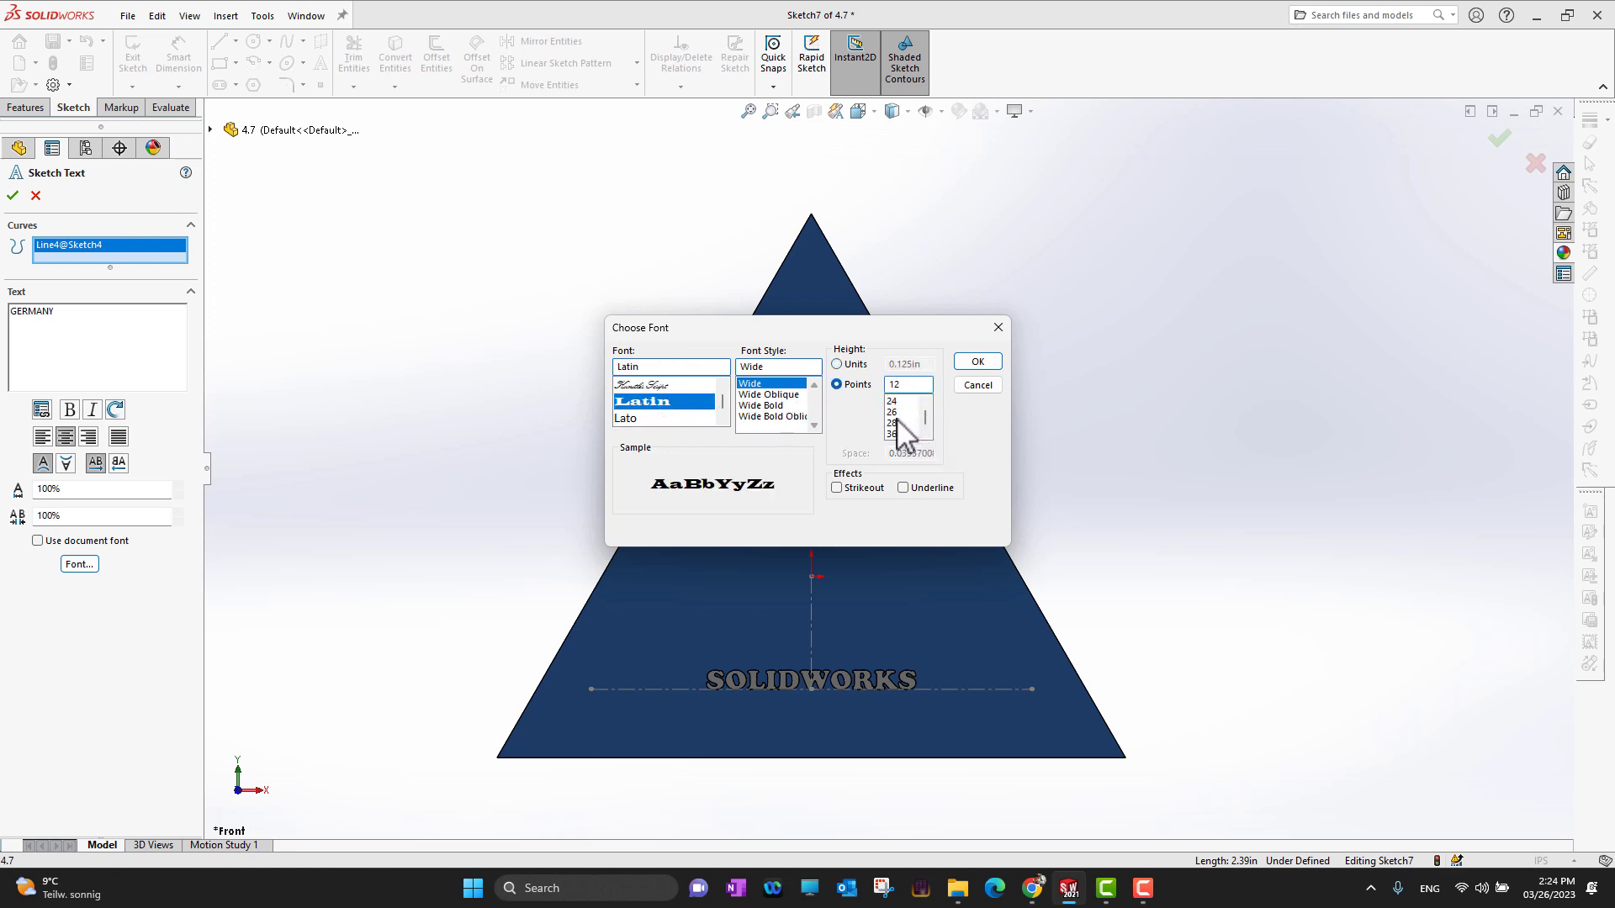
click(916, 413)
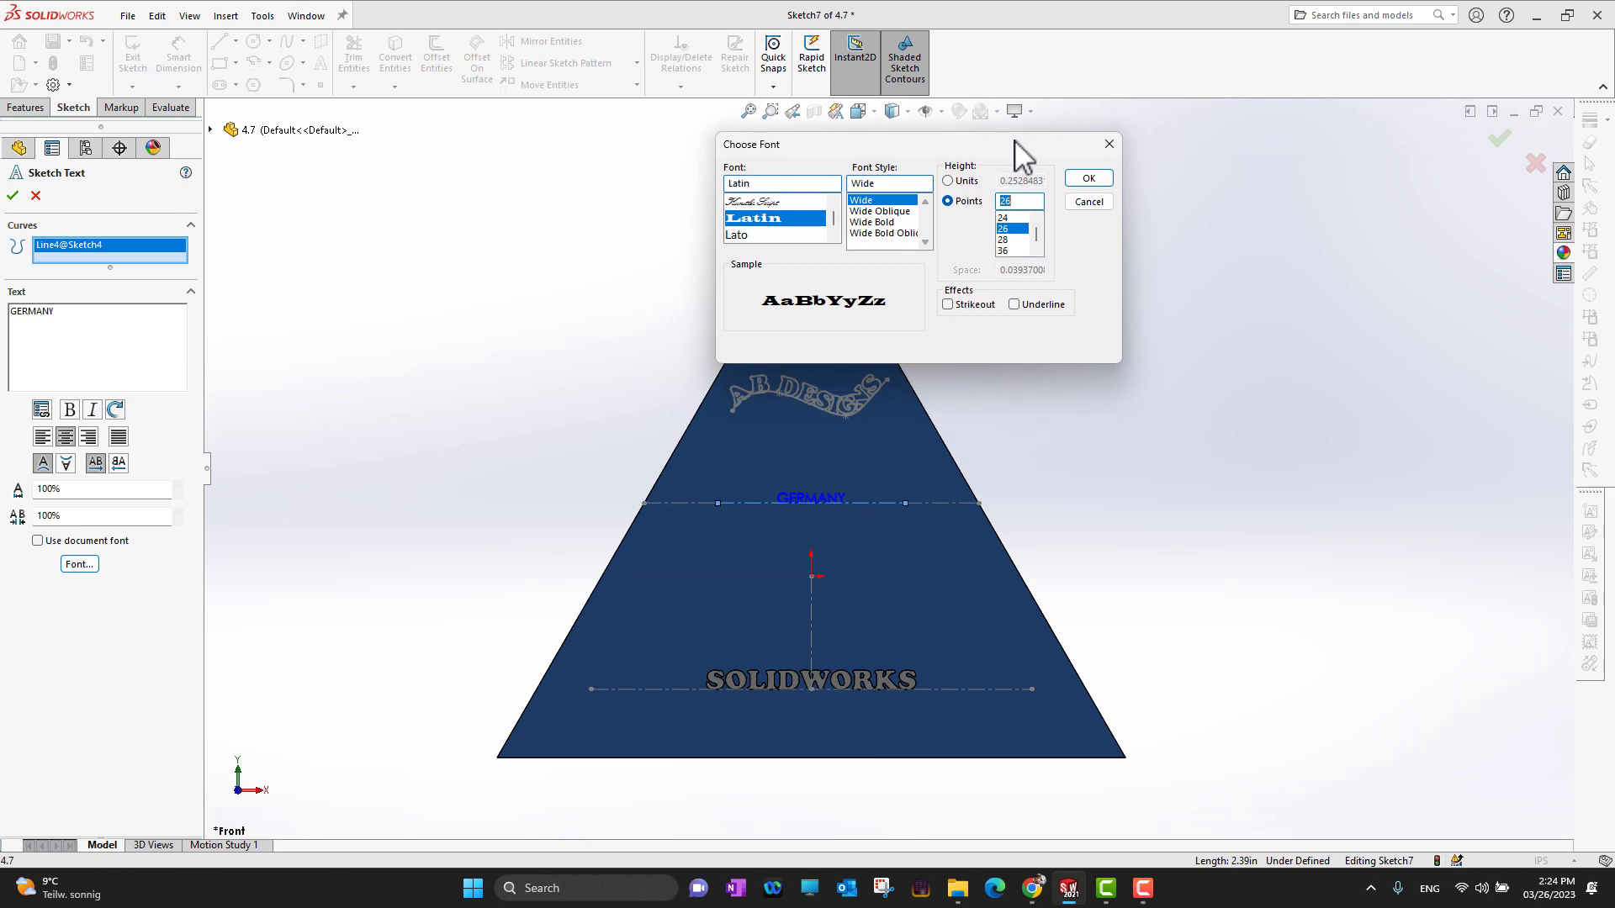
click(1087, 178)
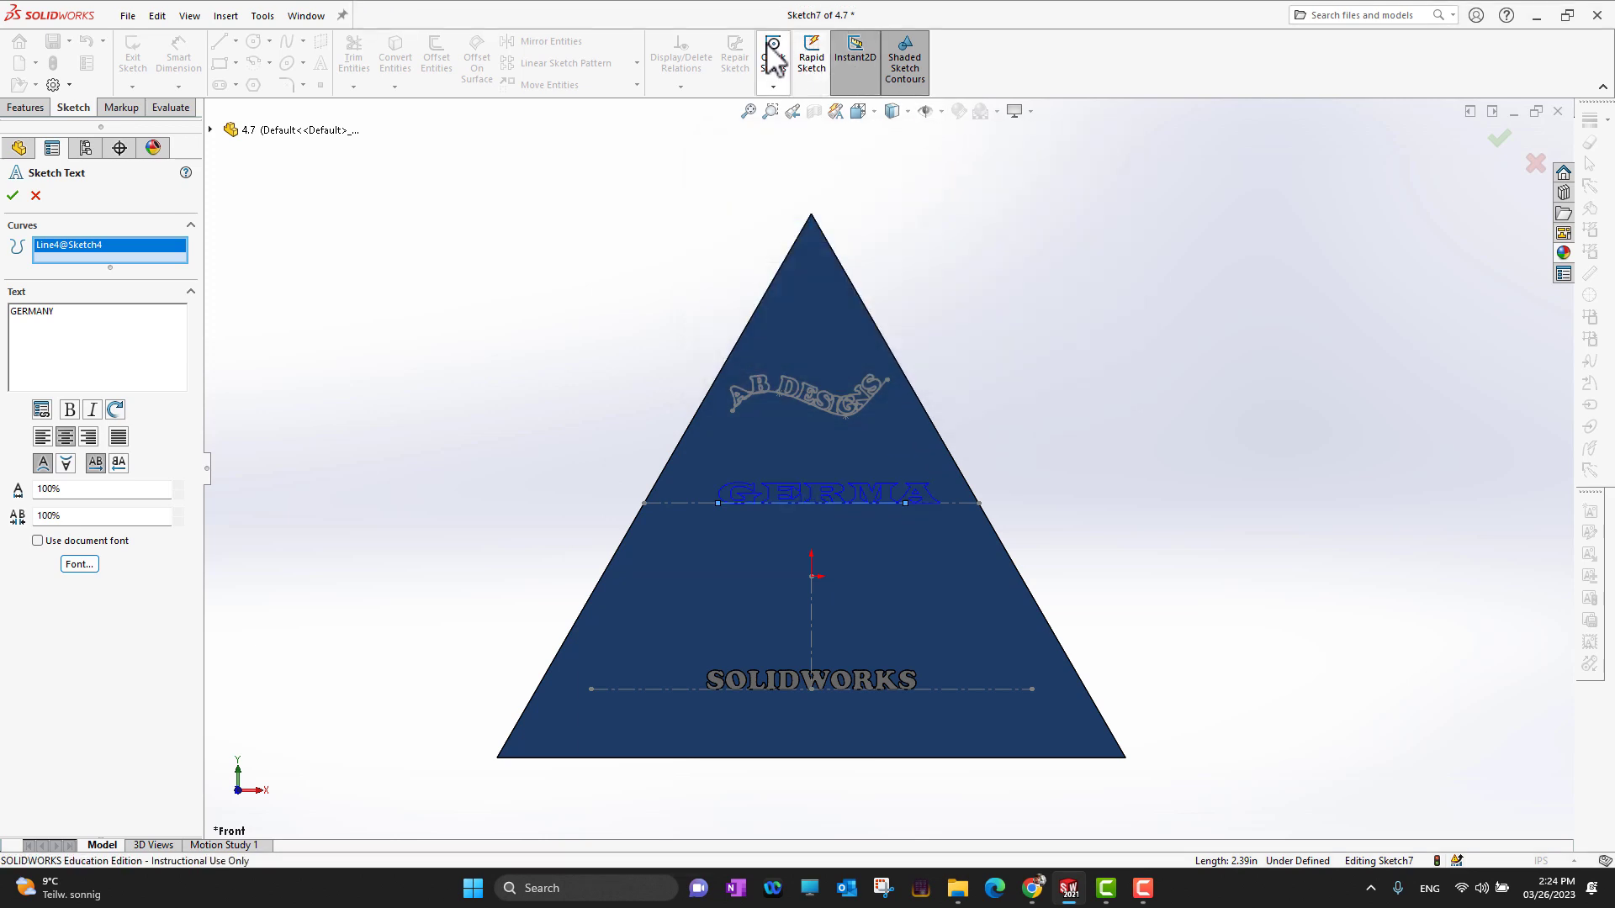
Reduce the GERMANY text height to 20 points.
click(82, 565)
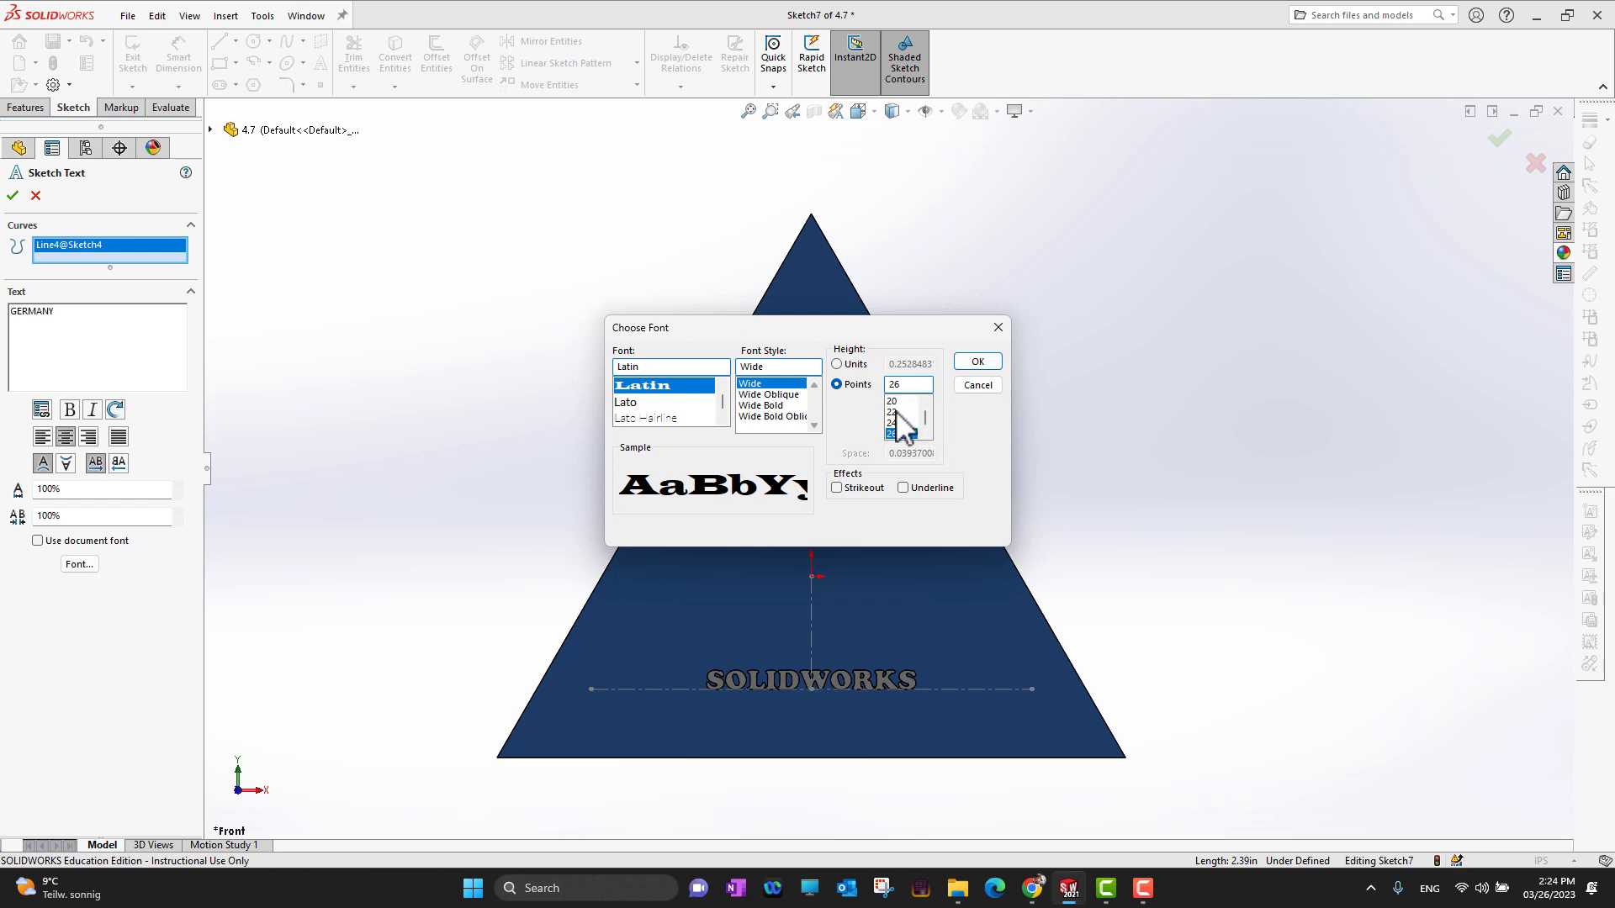
click(893, 401)
click(976, 363)
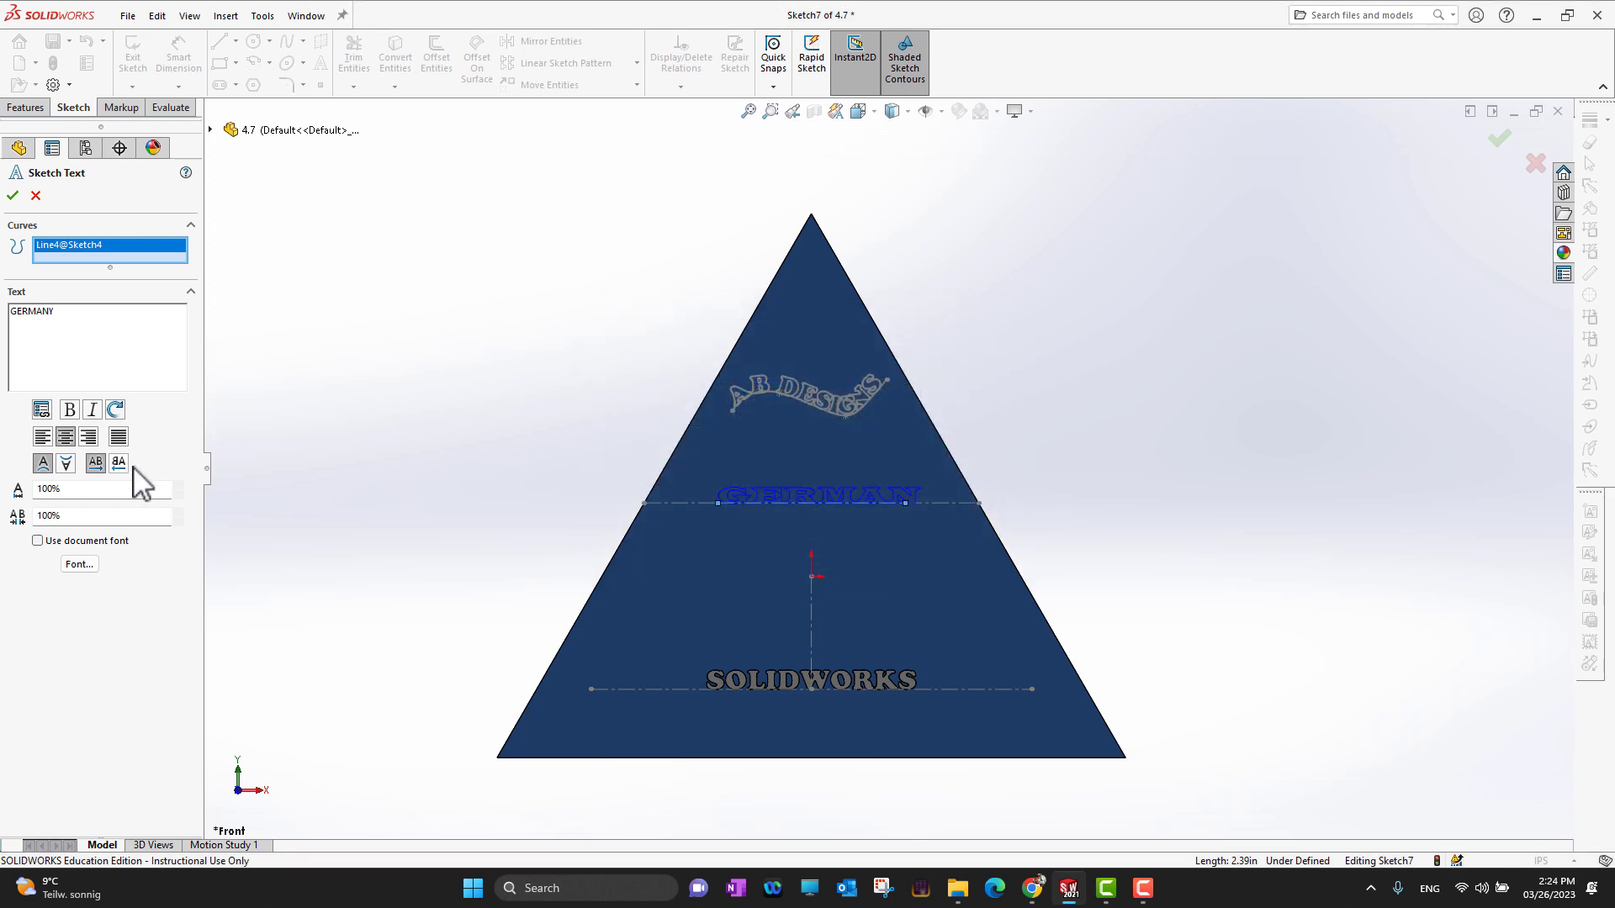
Choose a GERMANY text height below 20 points that fits the whole word on its guide line, and accept the sketch text.
click(75, 564)
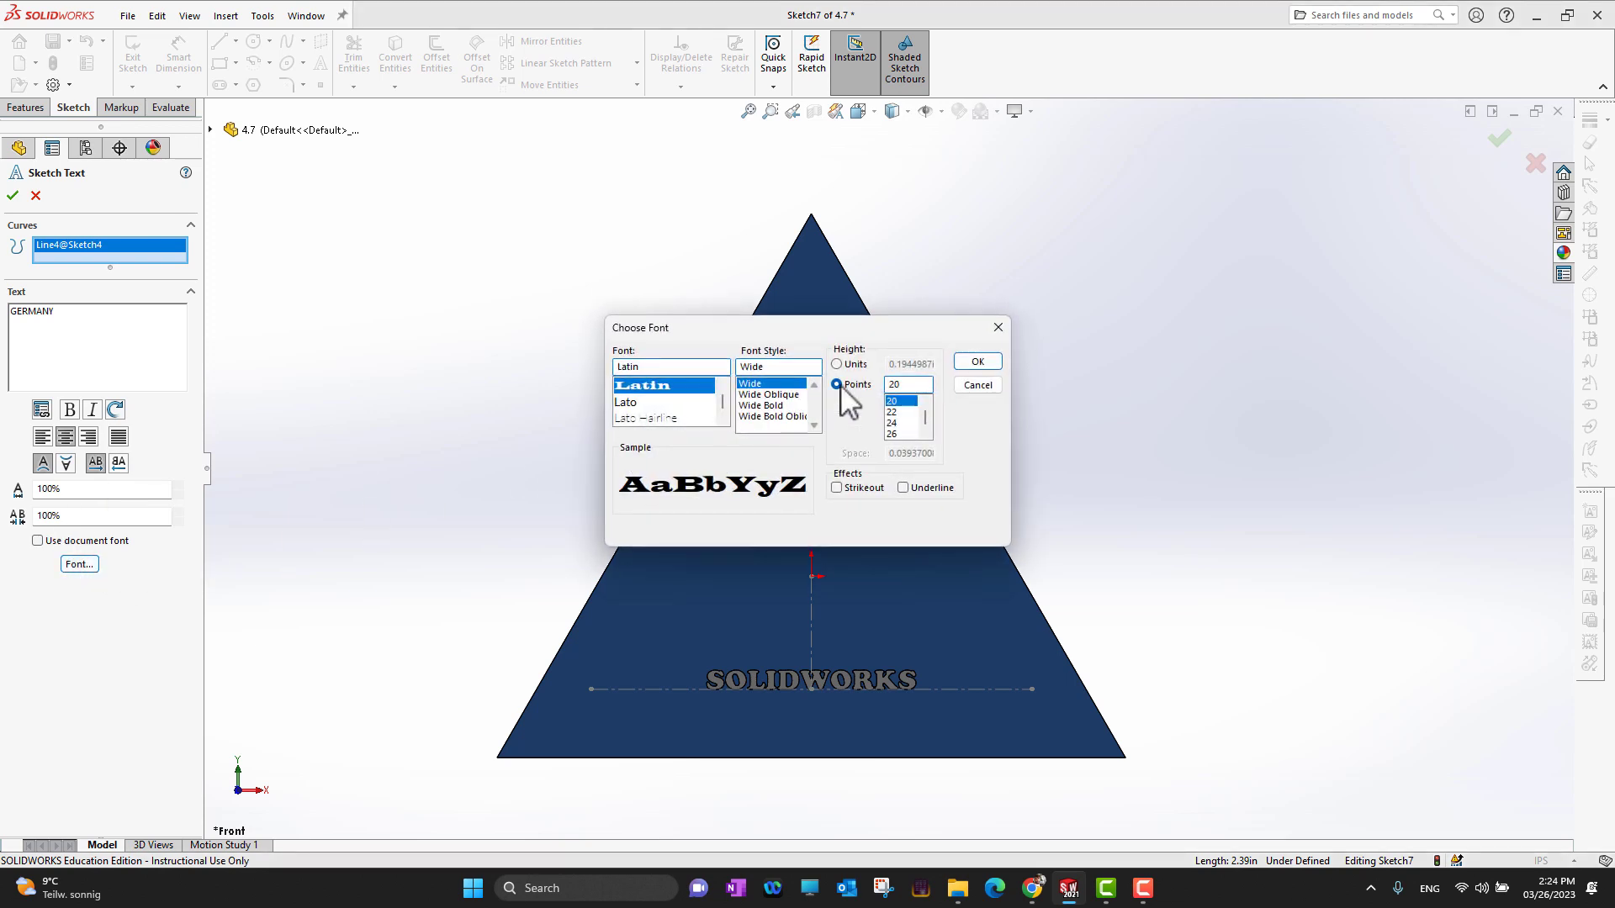
scroll(904, 416, up, 1)
click(898, 411)
click(967, 363)
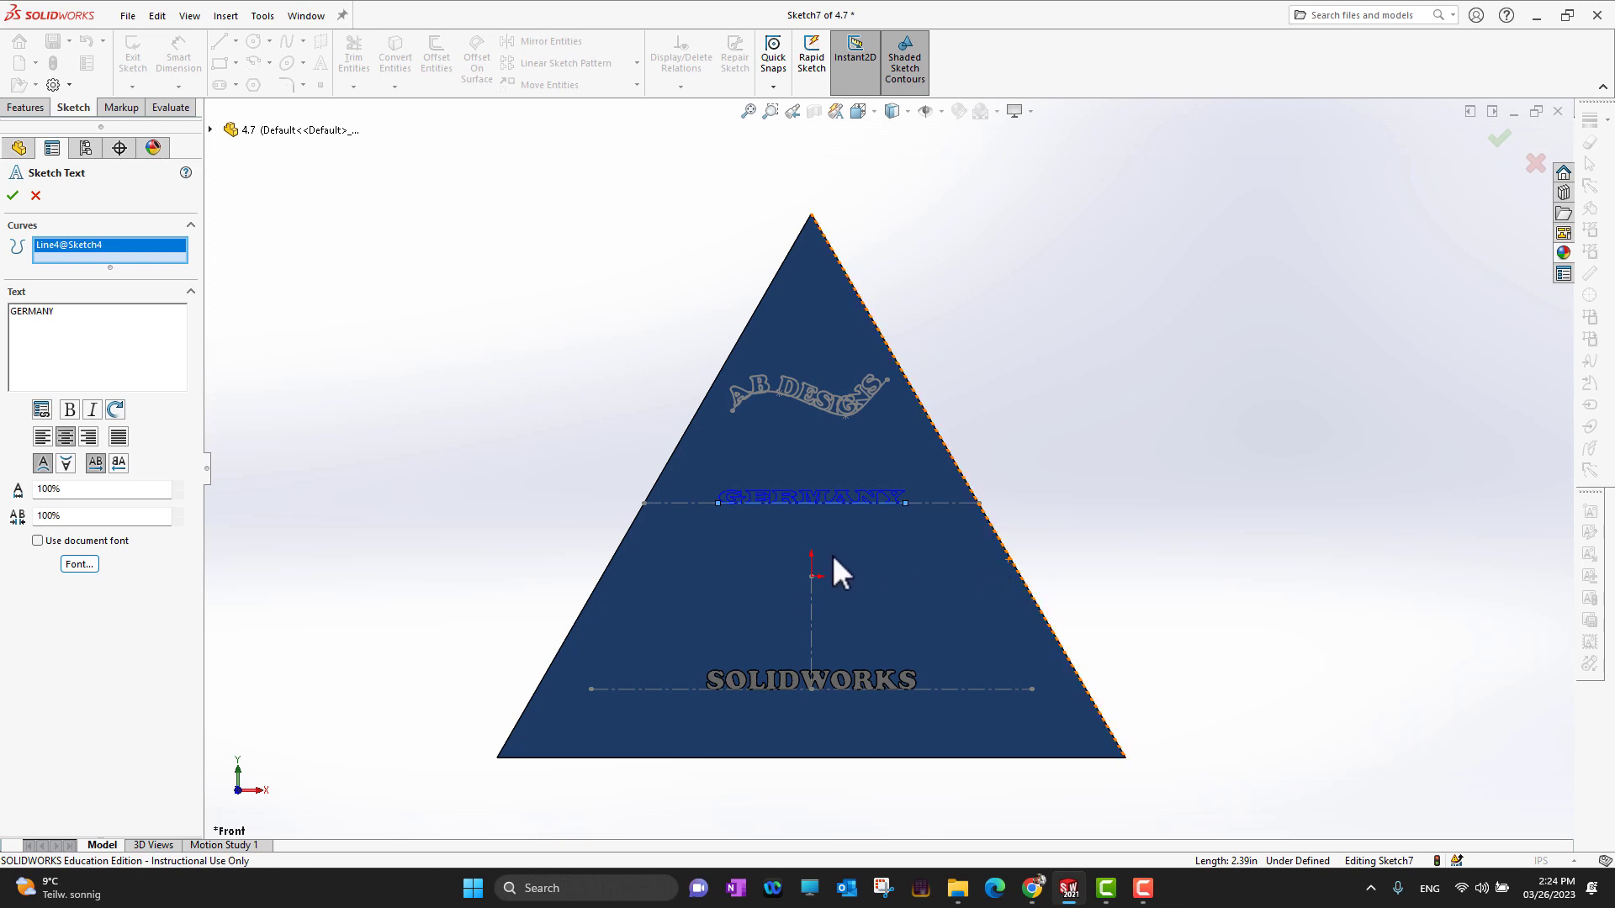
click(12, 195)
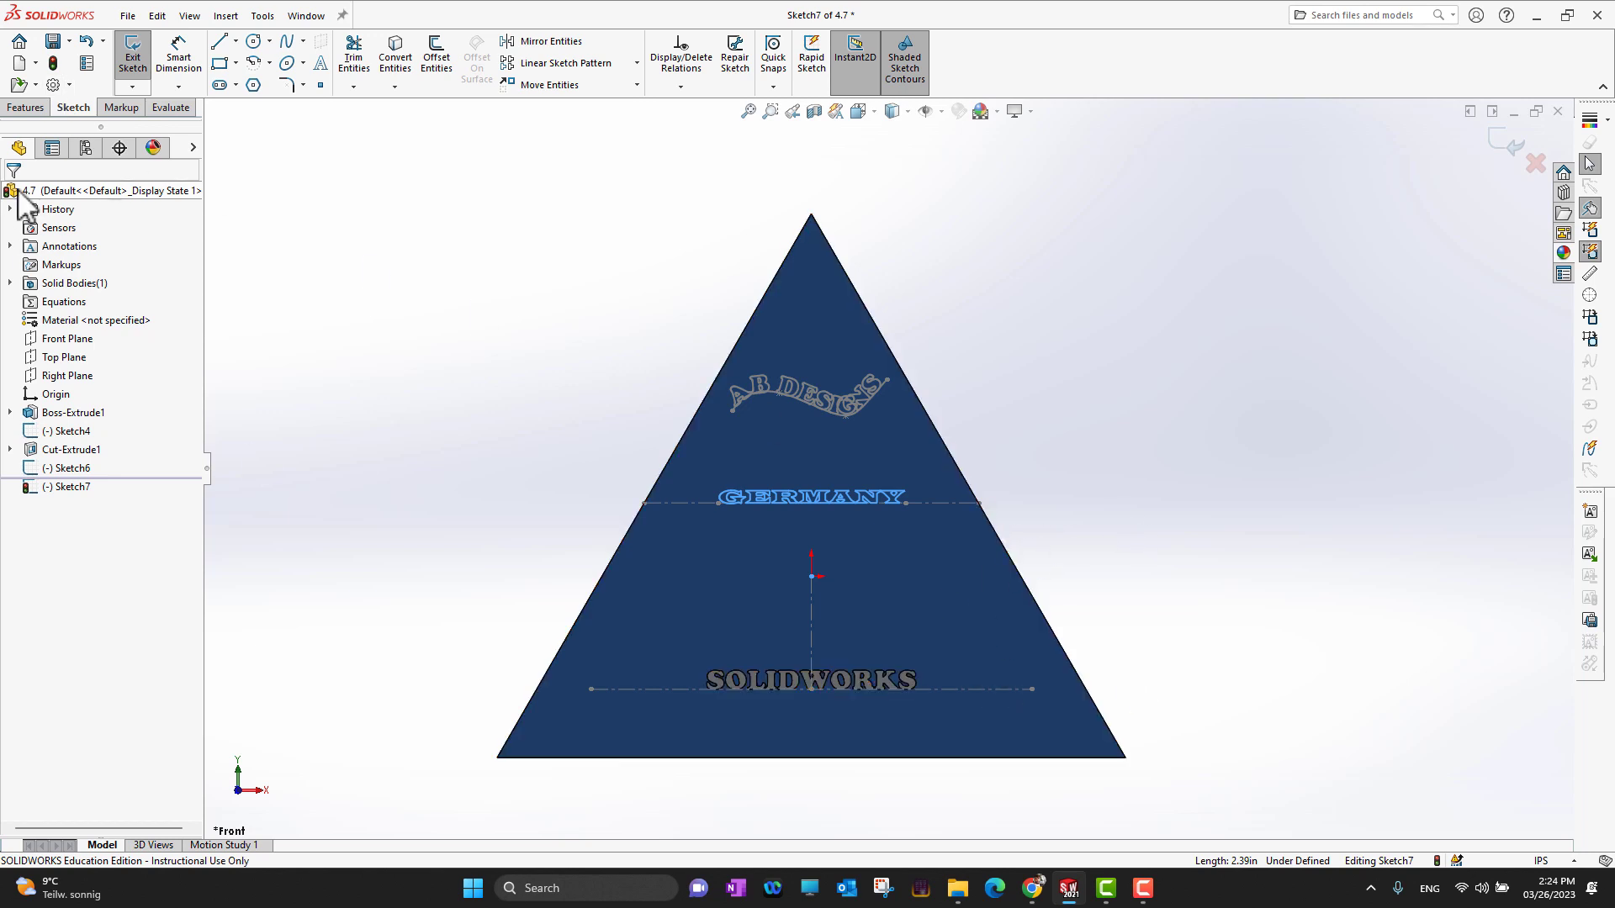
Extrude the GERMANY text as a blind boss of 0.30 in, merged with the triangular body.
click(25, 107)
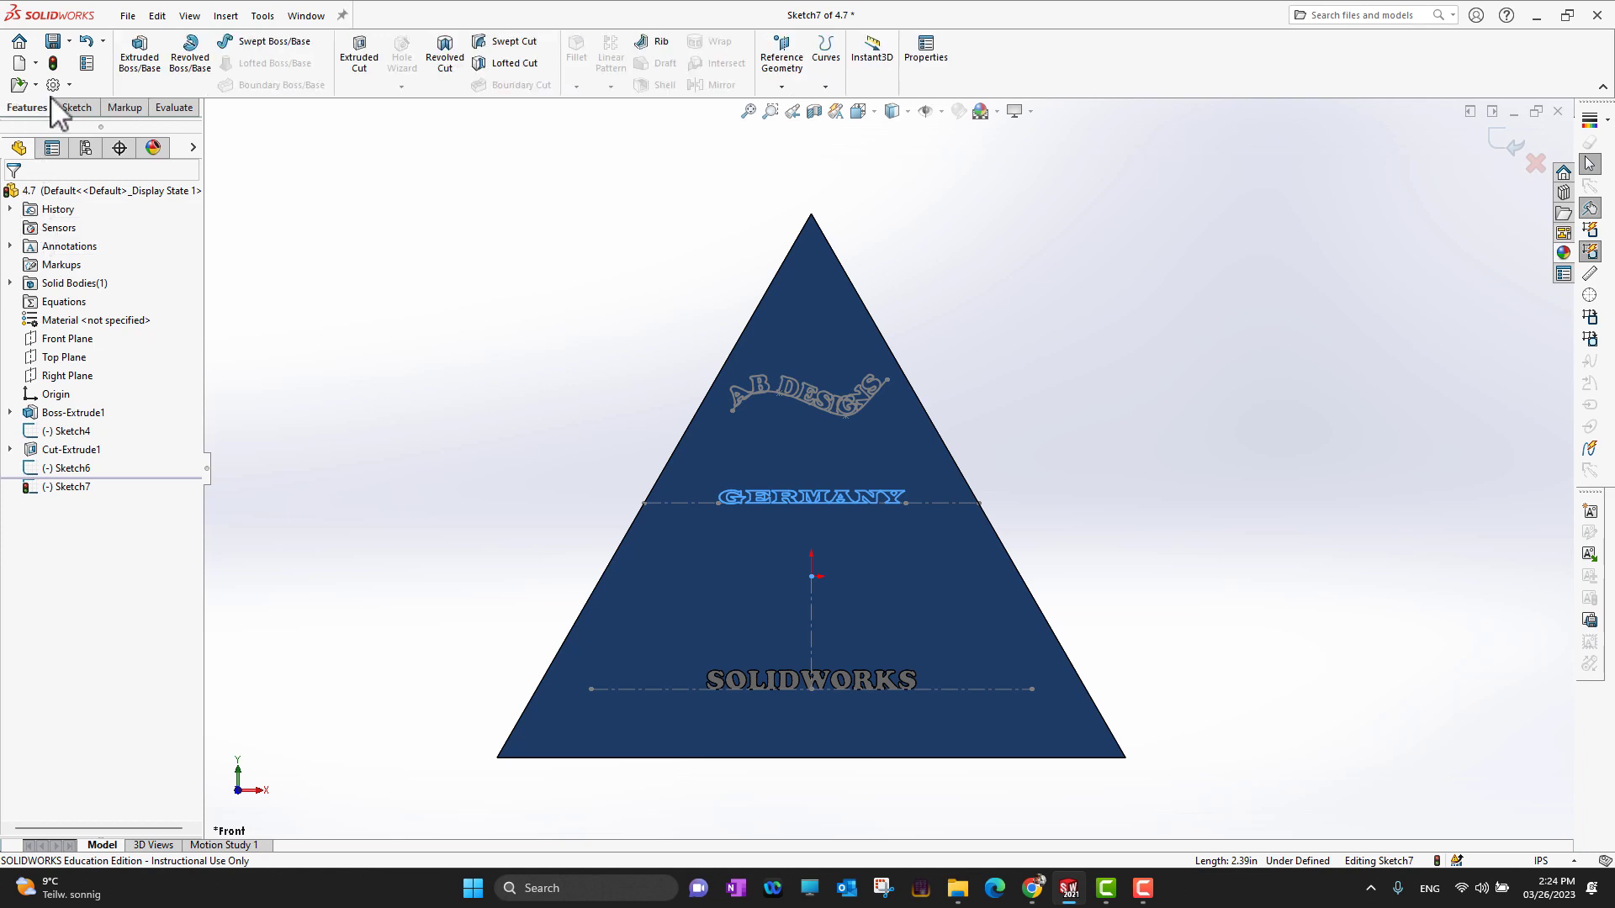
click(157, 60)
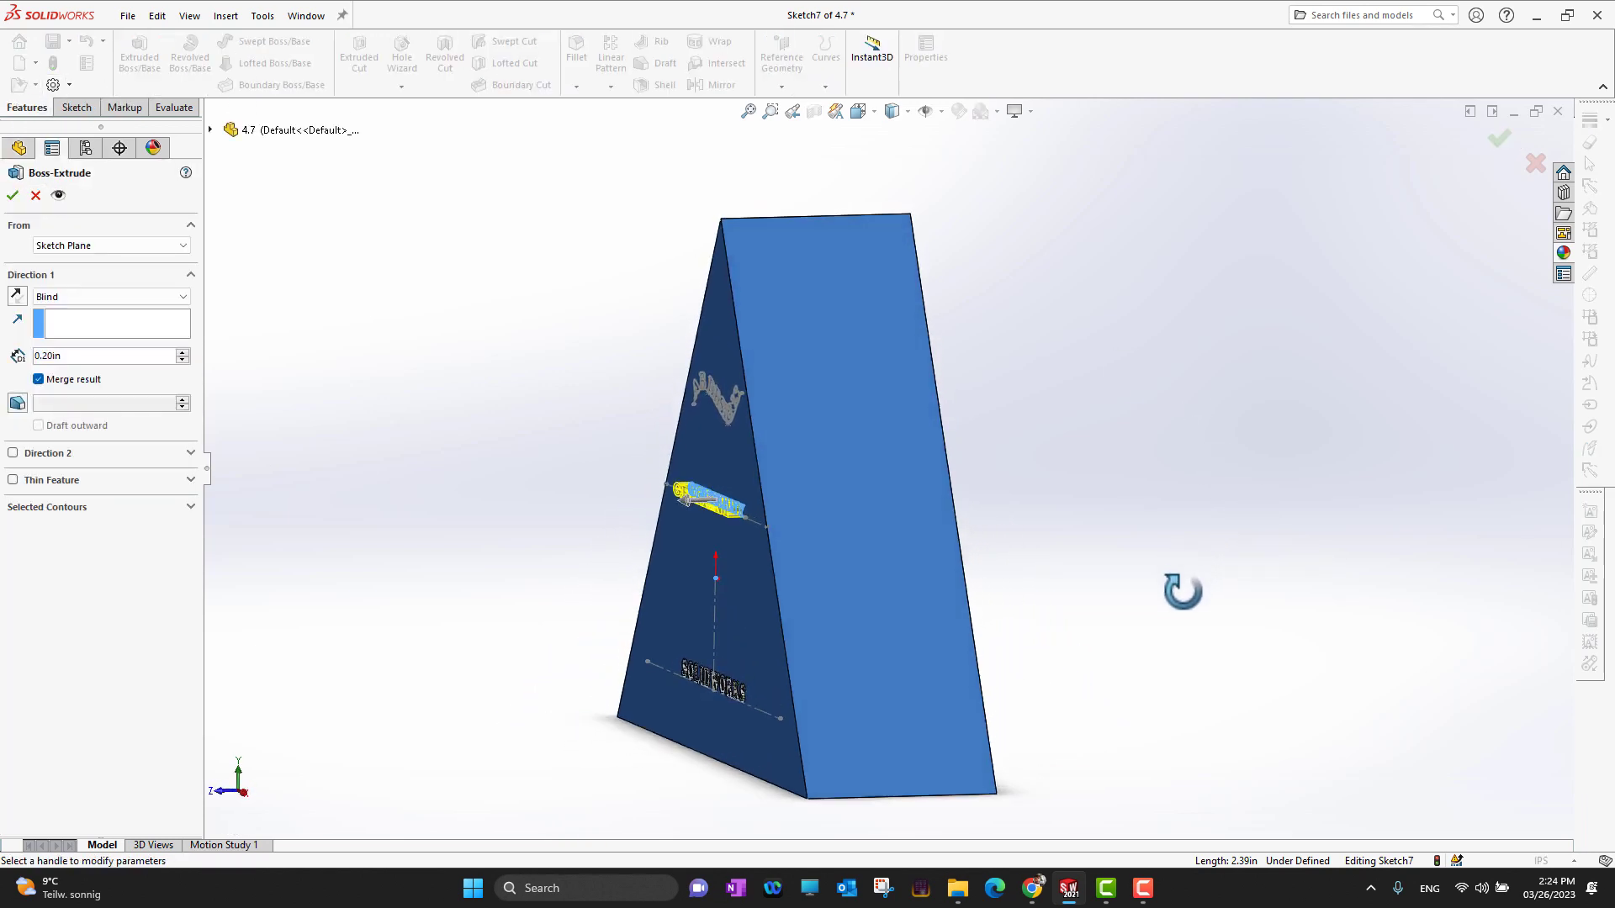
click(182, 352)
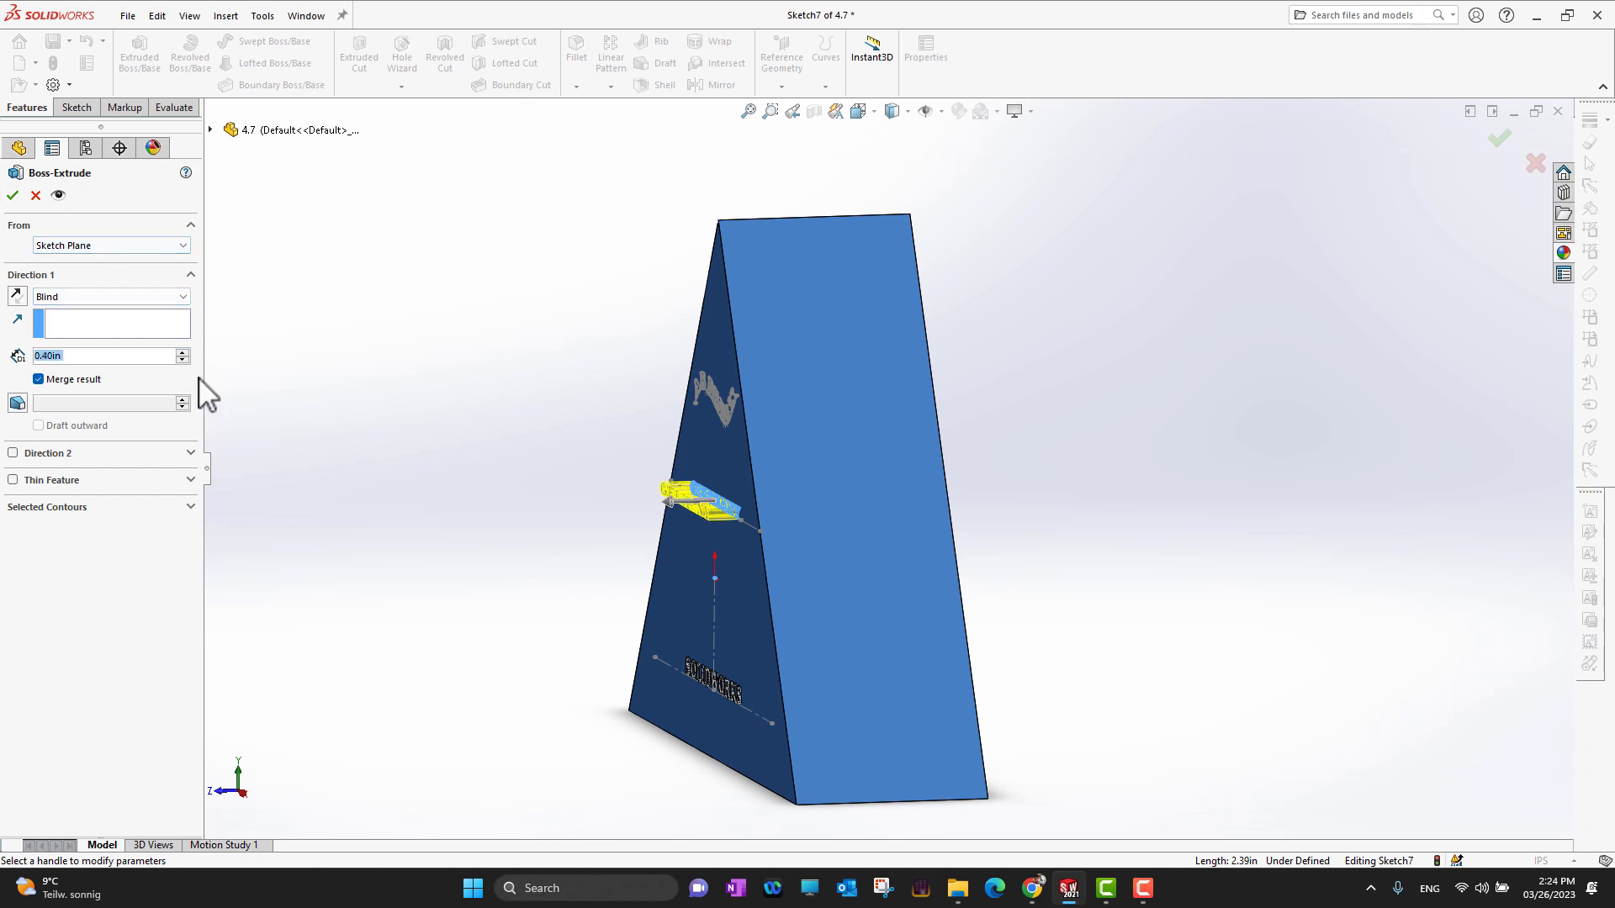
click(182, 360)
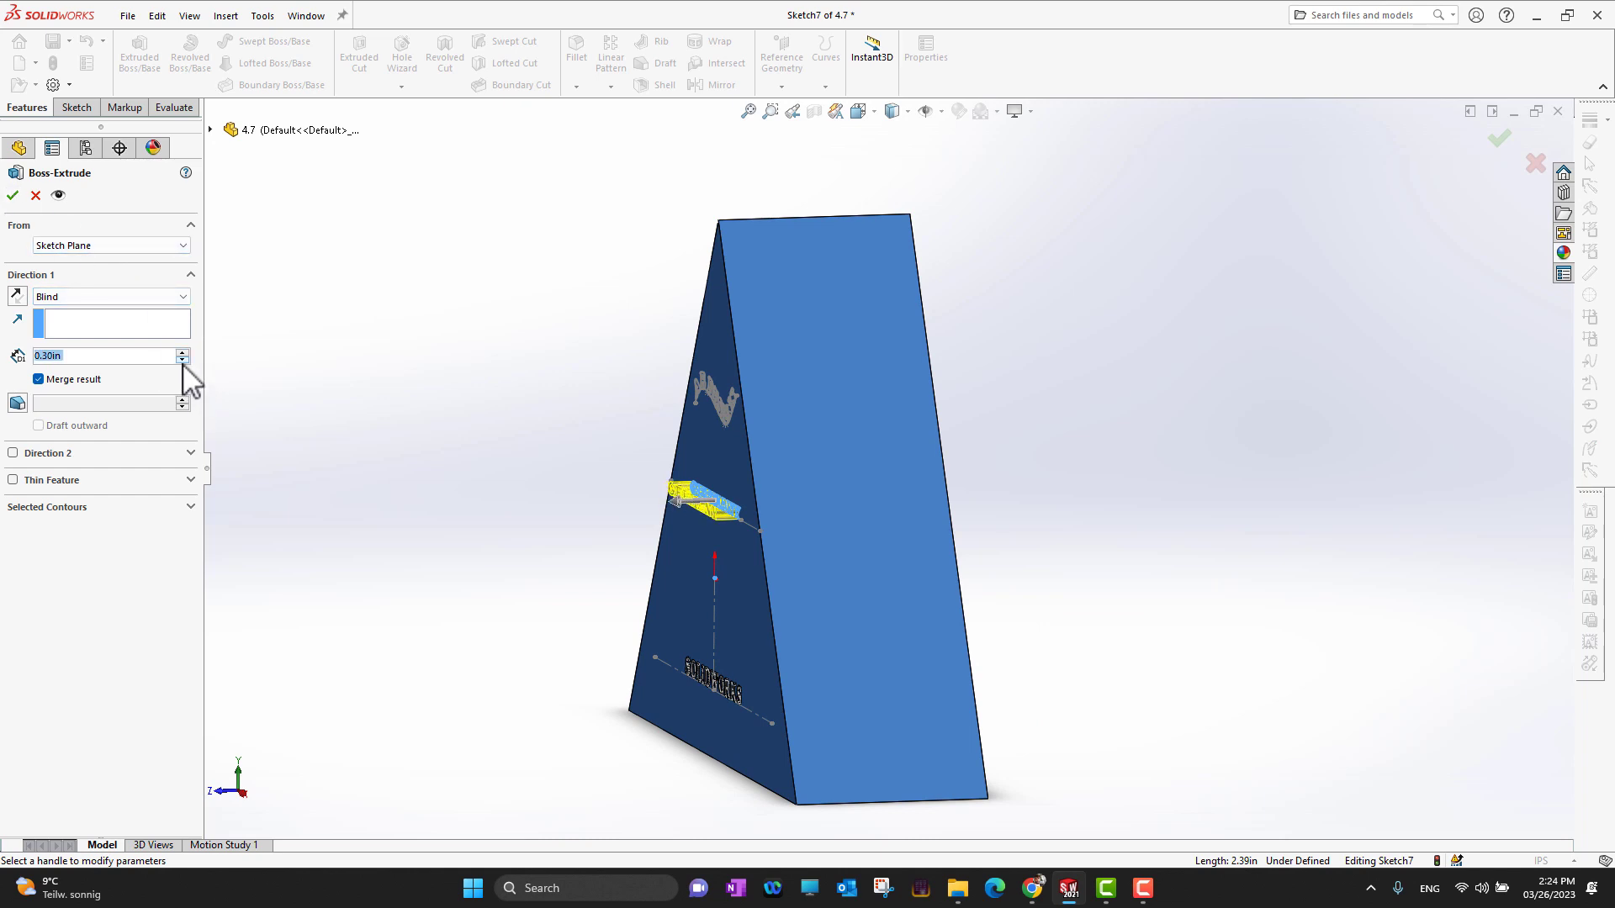
click(13, 195)
Examine the raised GERMANY lettering and the other front-face texts from several angles.
middle_drag(905, 577, 1405, 542)
scroll(1032, 537, down, 4)
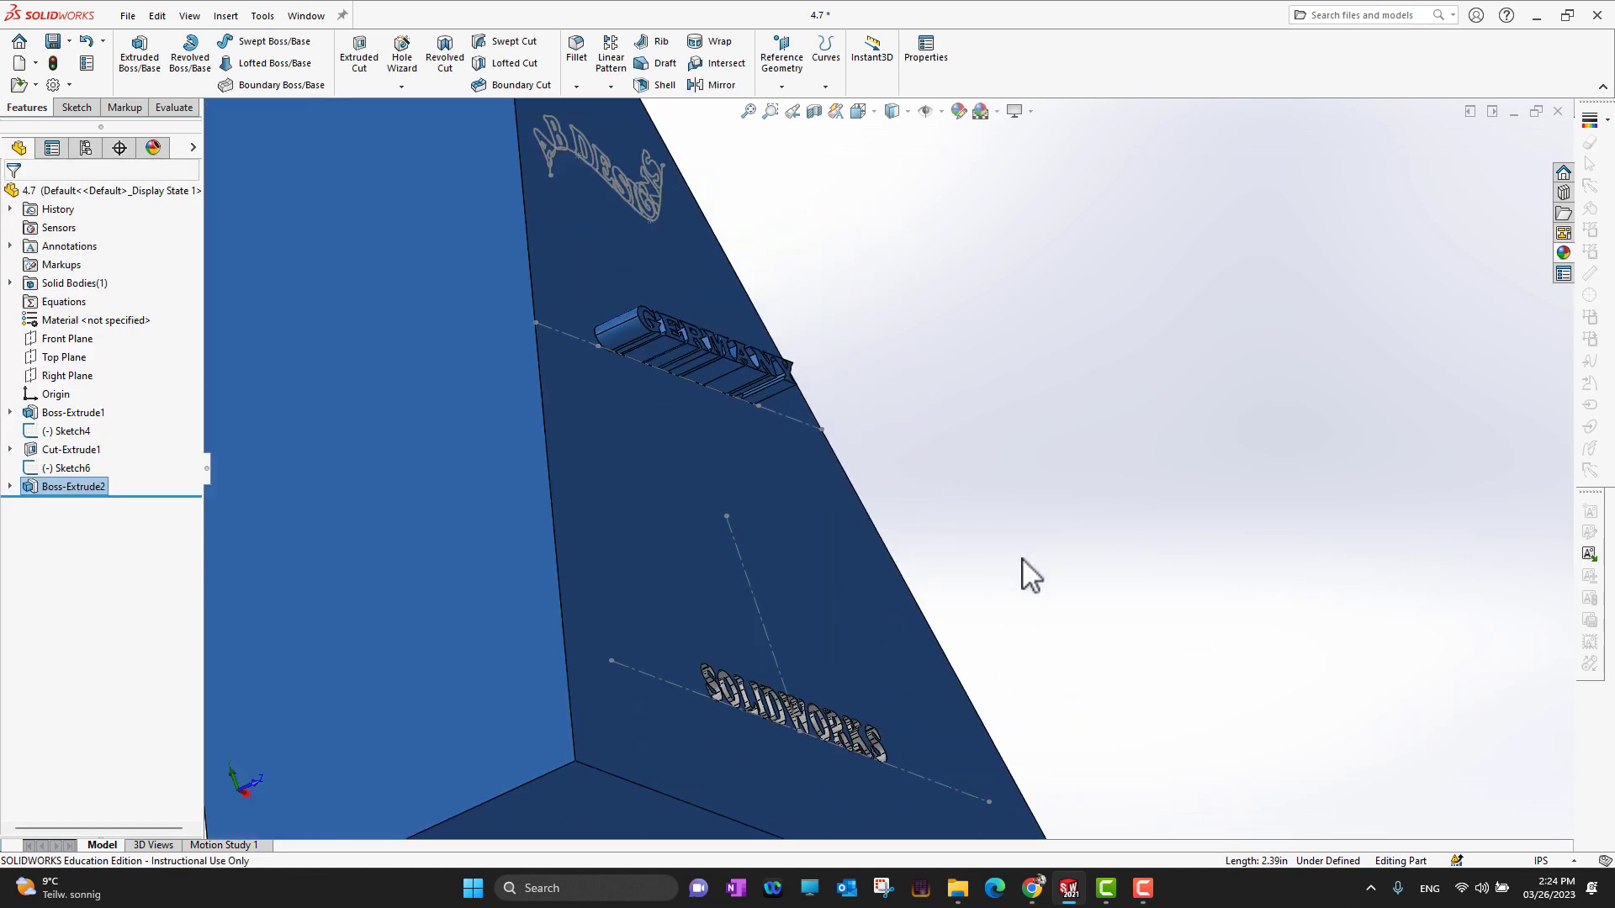
middle_drag(1109, 568, 966, 606)
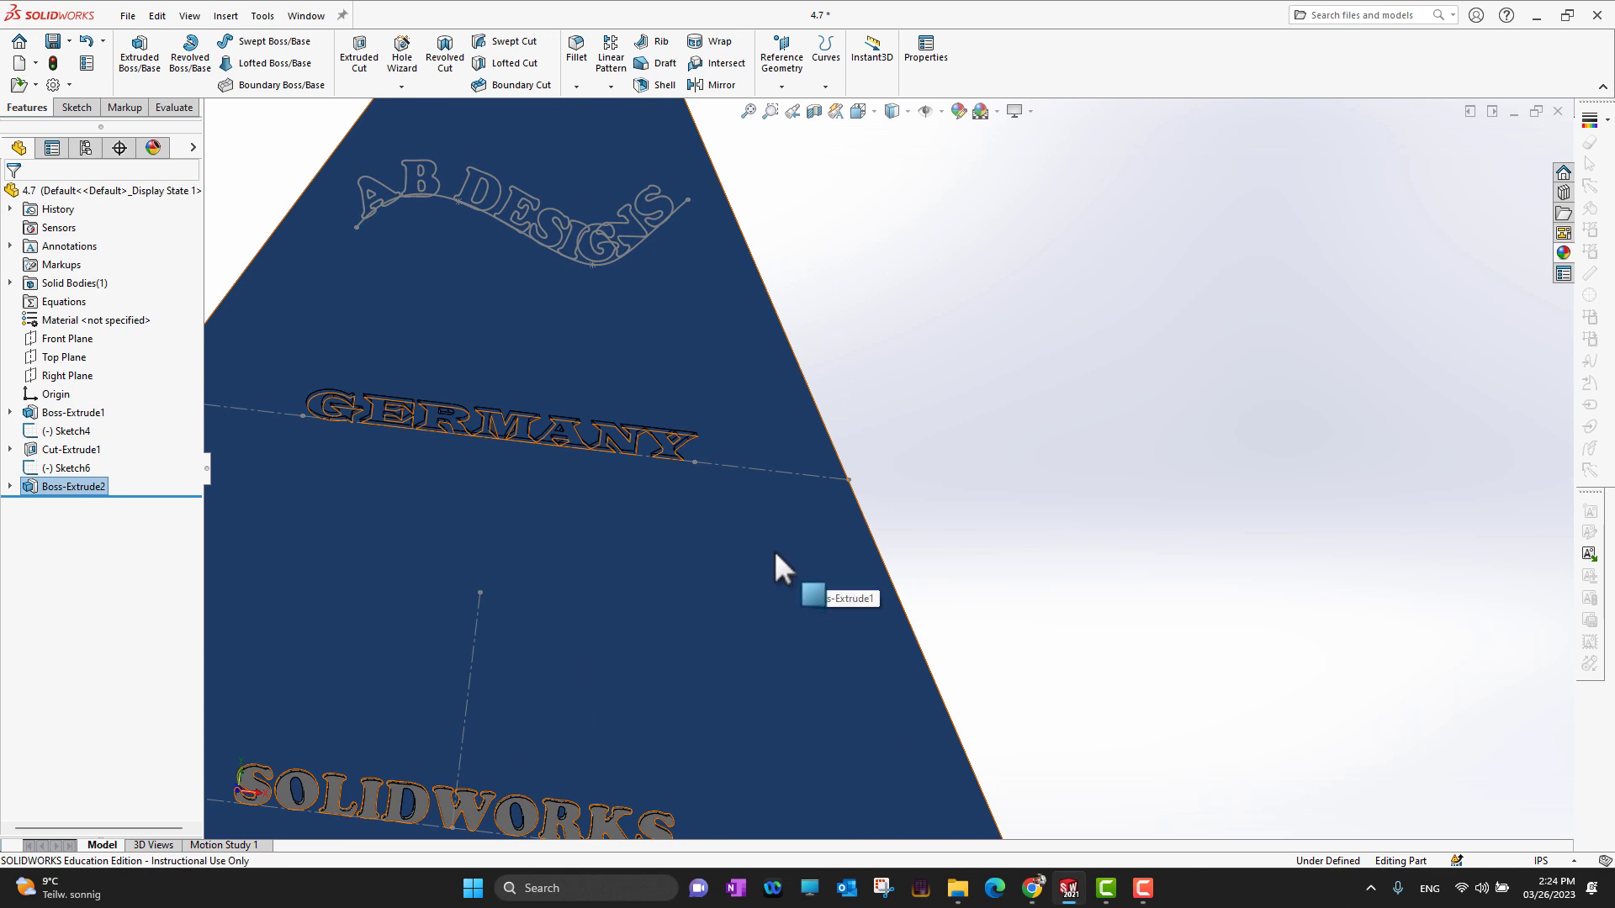
key(f)
mouse_move(1139, 476)
middle_down()
mouse_move(1165, 541)
mouse_move(1089, 548)
mouse_move(1208, 505)
mouse_move(1147, 462)
mouse_move(1134, 497)
mouse_move(1133, 478)
middle_up()
scroll(1138, 480, up, 2)
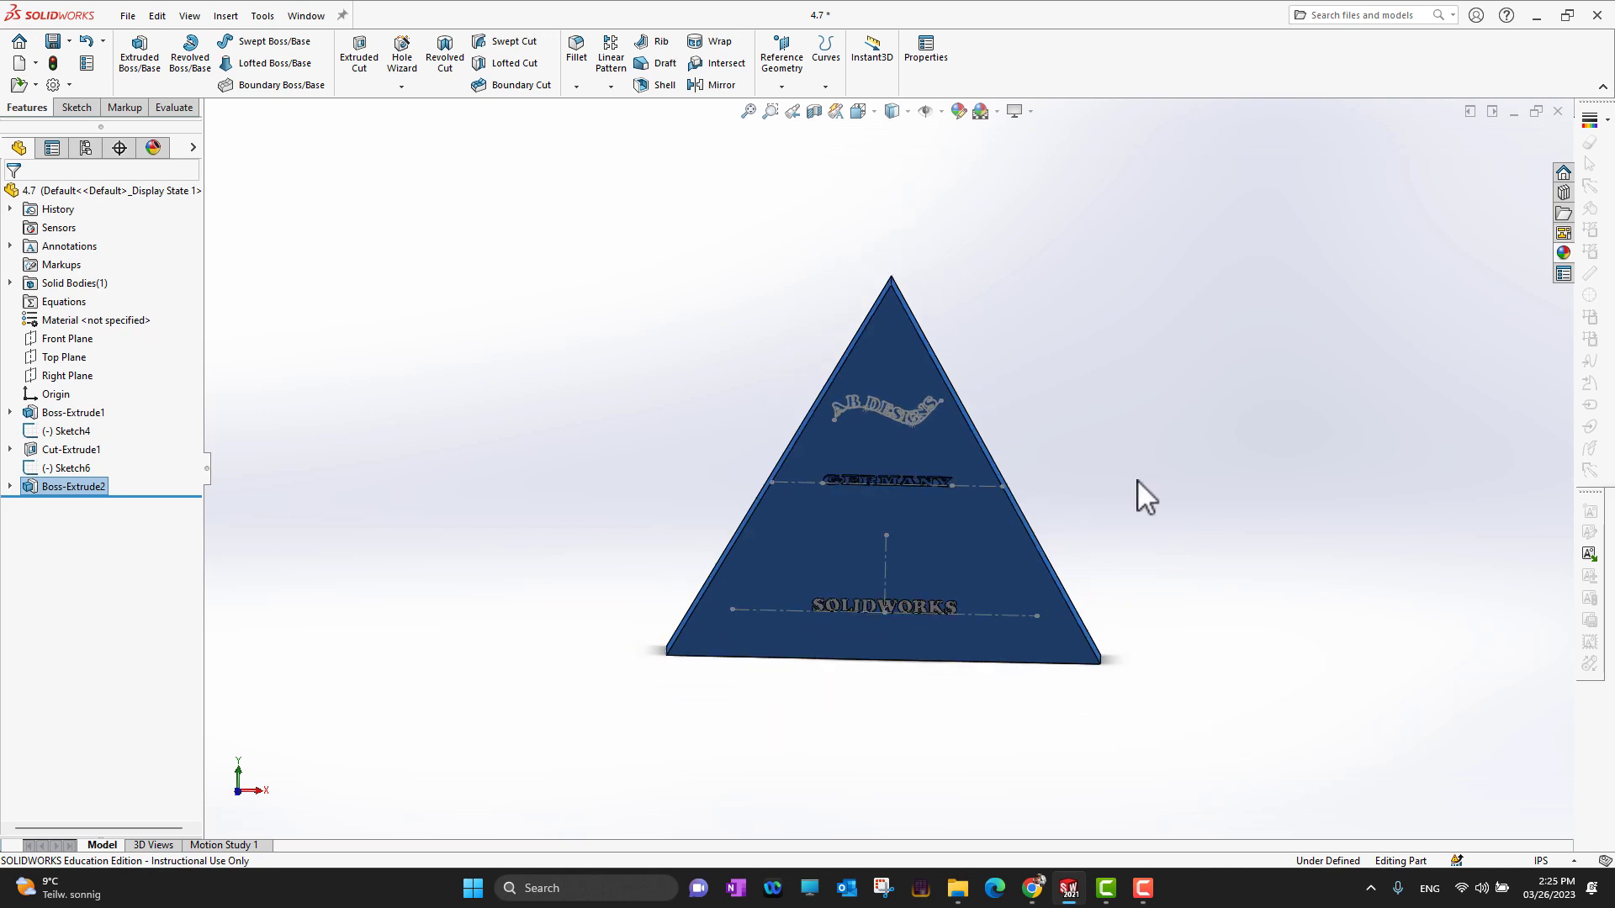
scroll(1137, 479, down, 2)
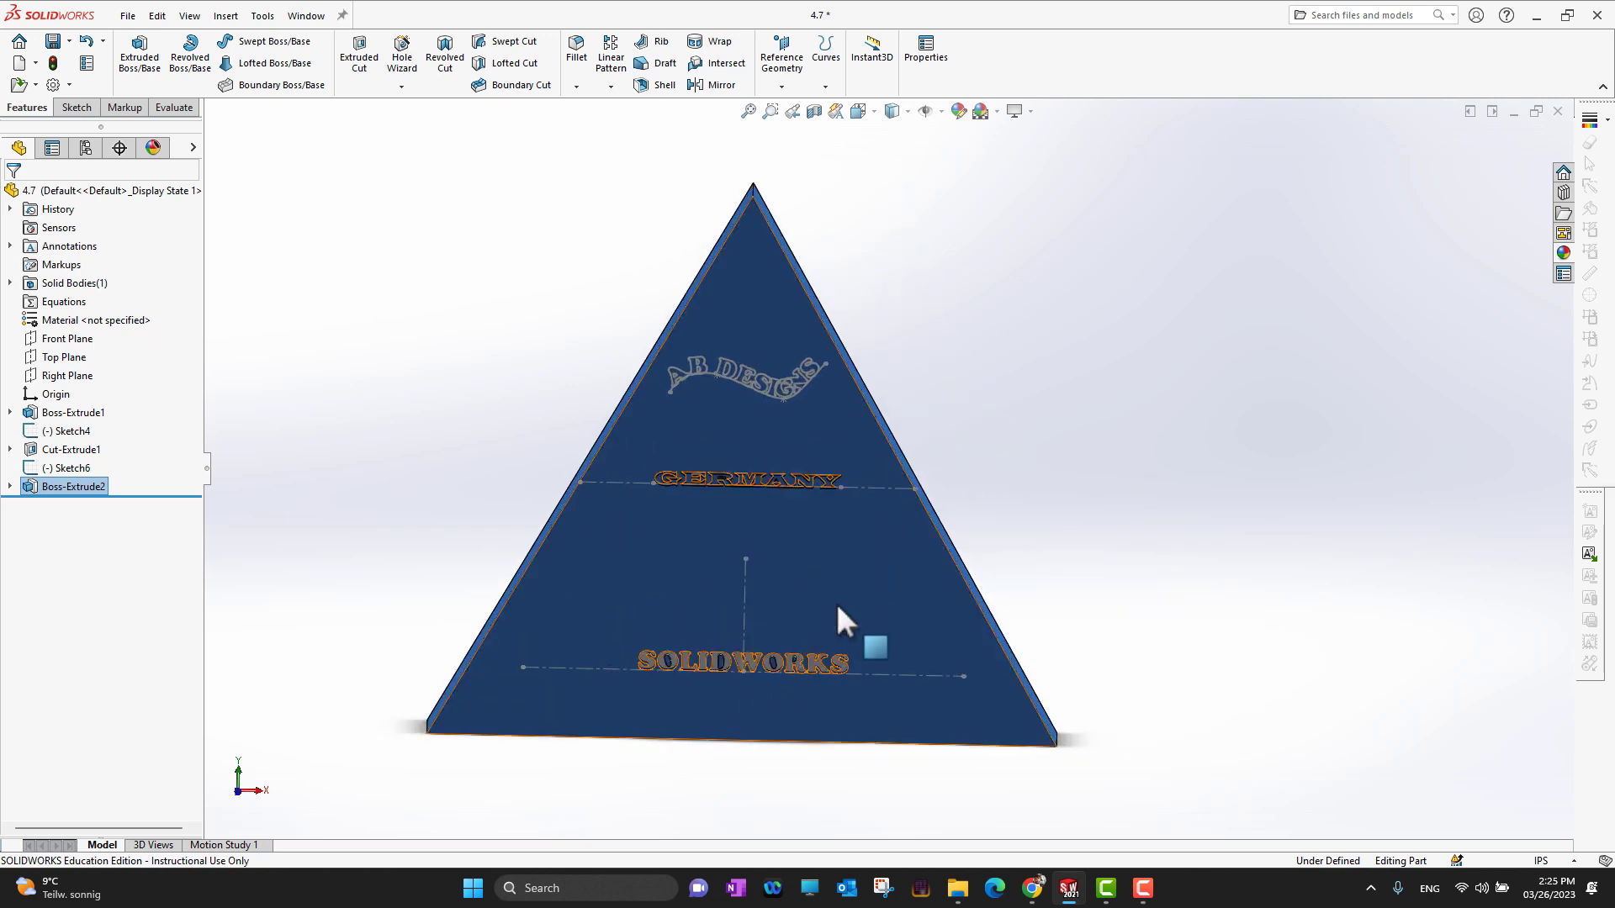